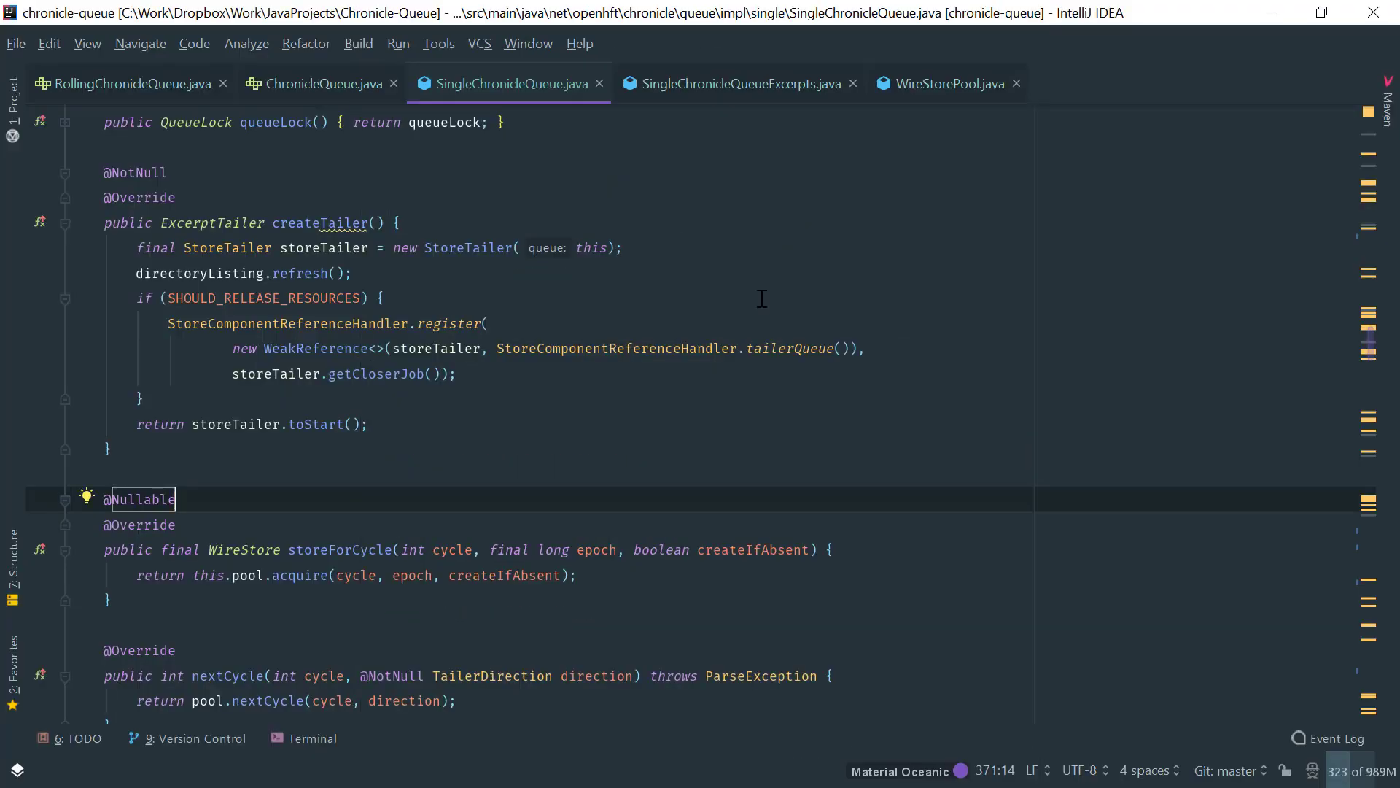
pyautogui.click(758, 292)
pyautogui.click(575, 326)
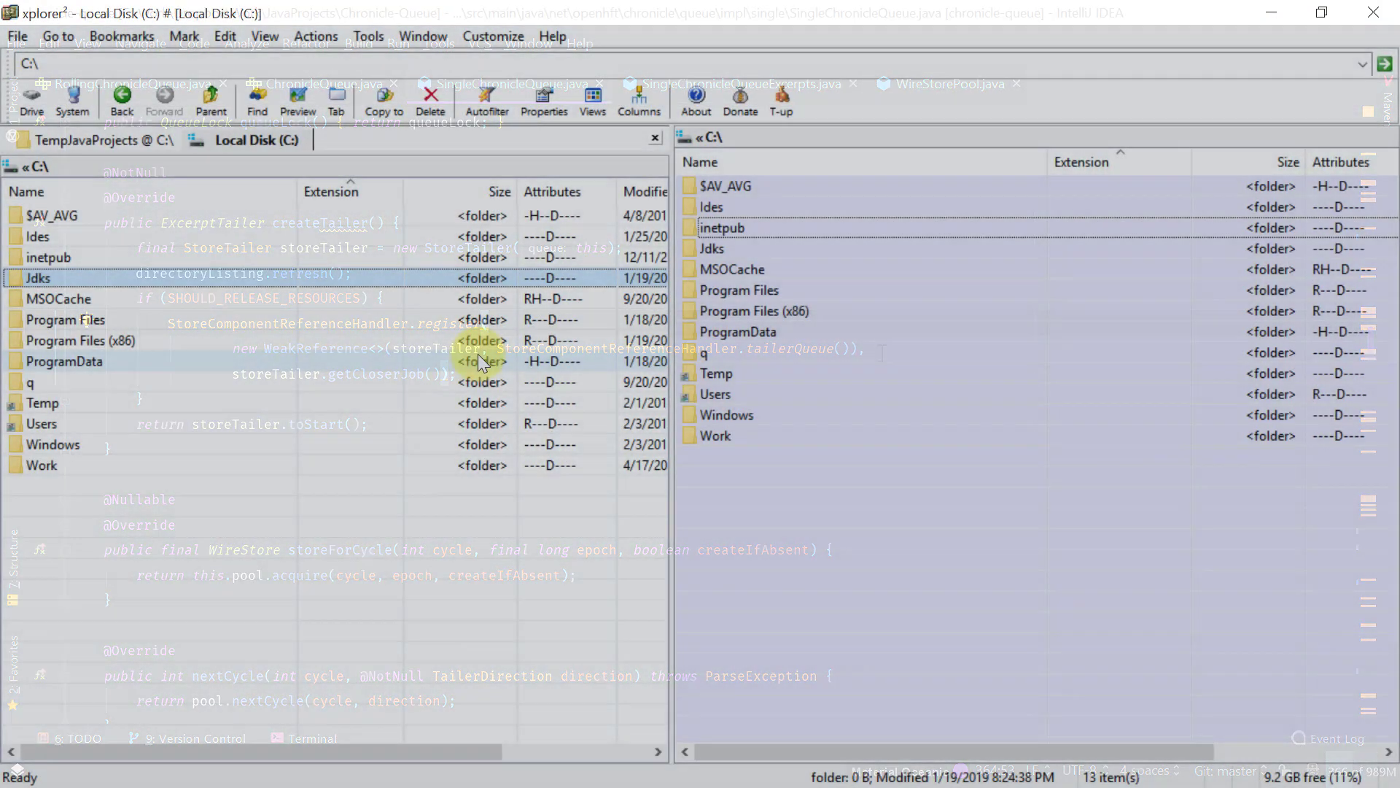
# Switch to xplorer² and open the account's home folder under C:\Users.
pyautogui.press('Down')
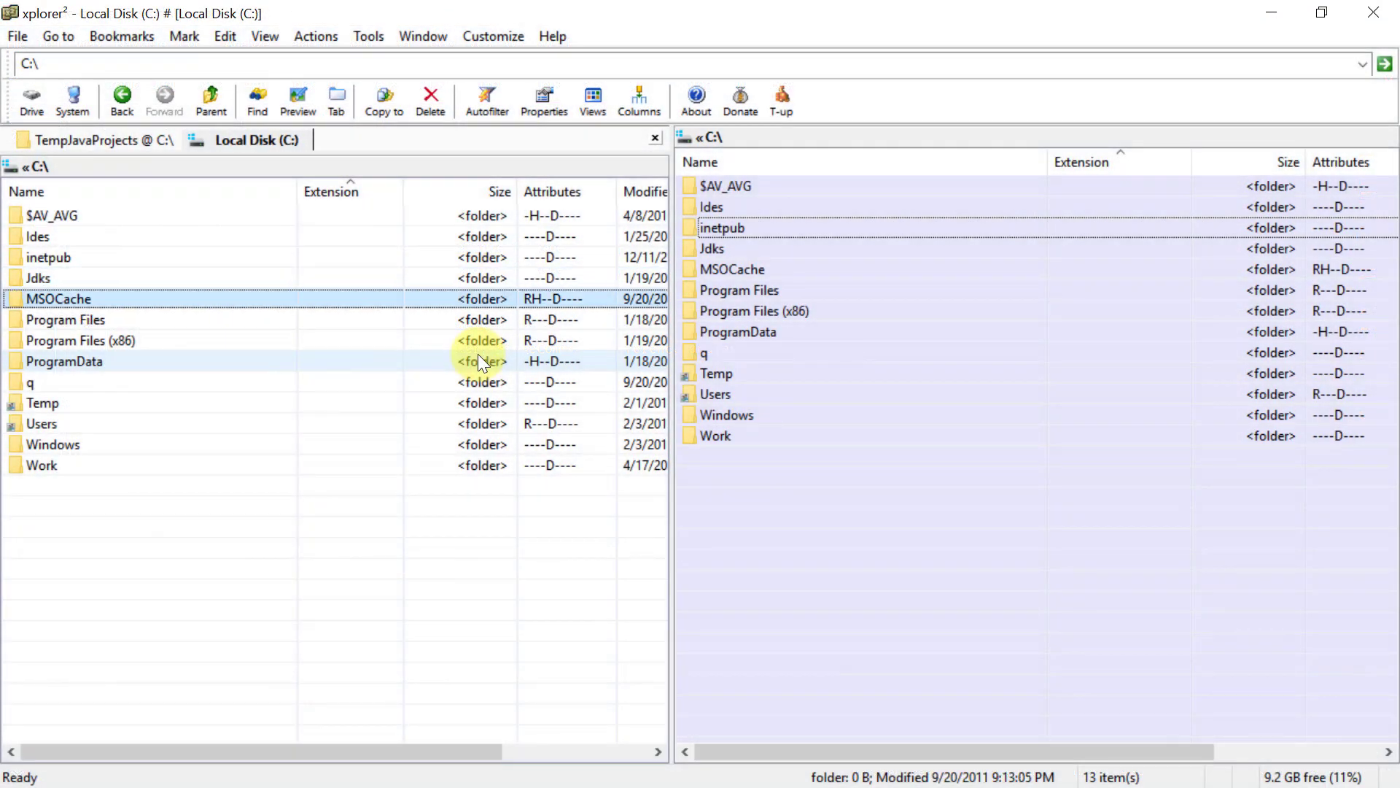
pyautogui.press('u')
pyautogui.press('Return')
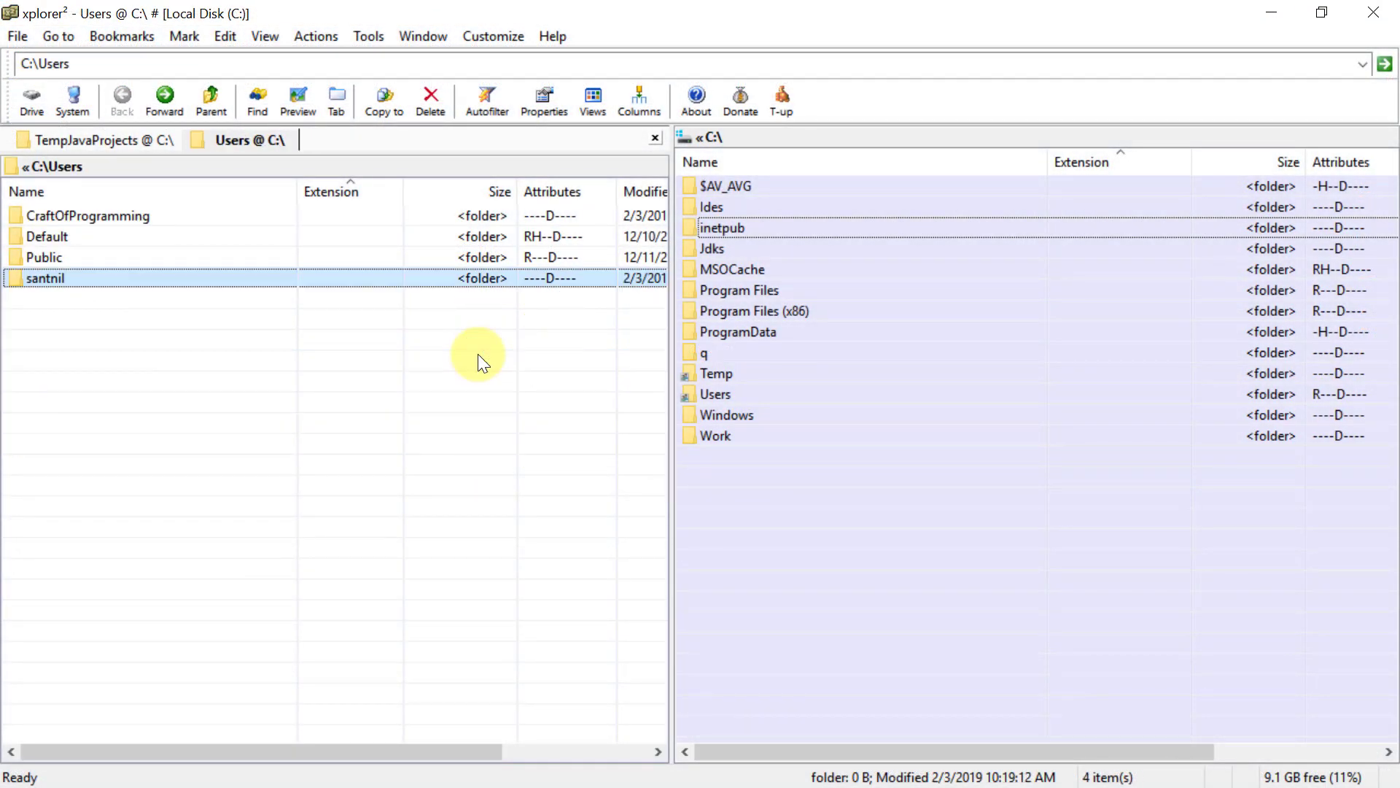
pyautogui.press('Up')
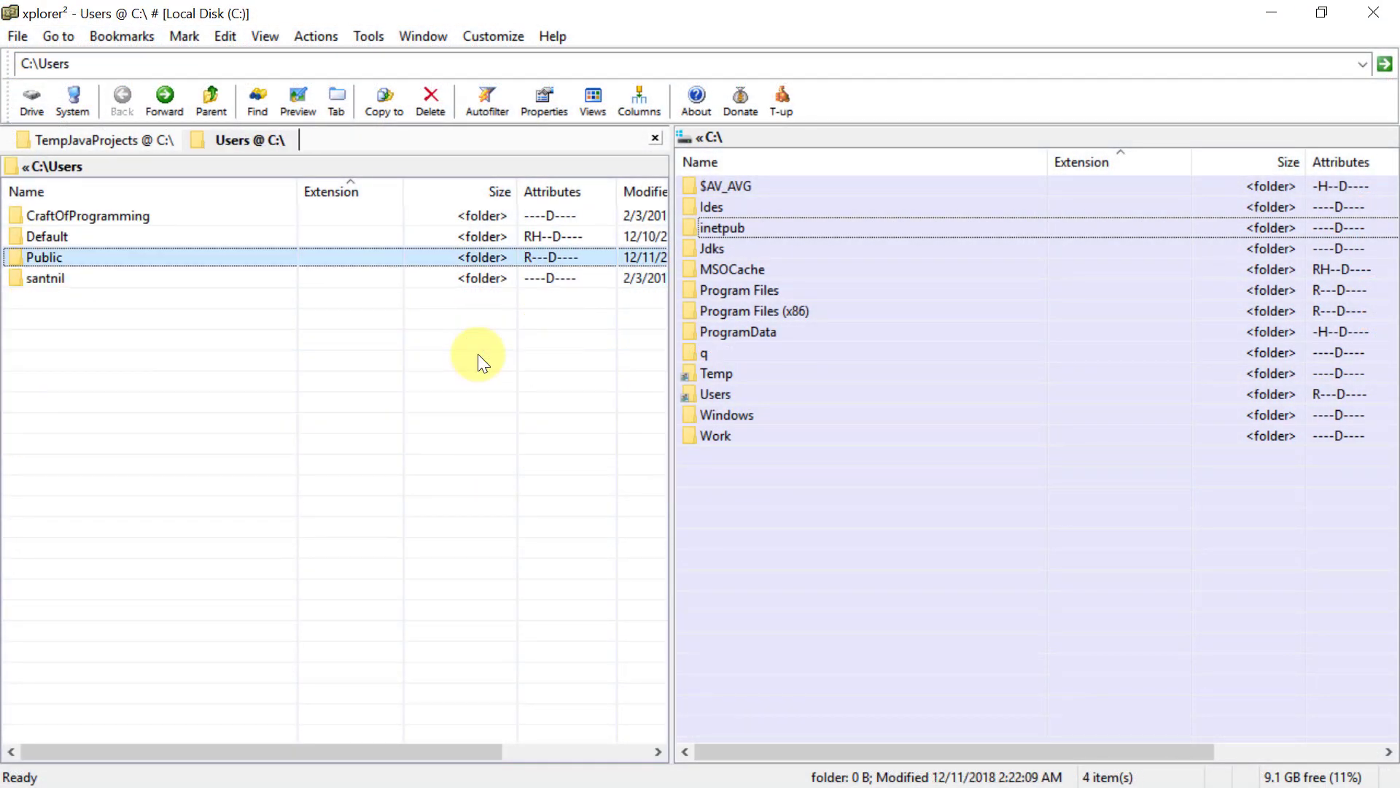
pyautogui.press('Up')
pyautogui.press('Down')
pyautogui.press('Down')
pyautogui.press('Return')
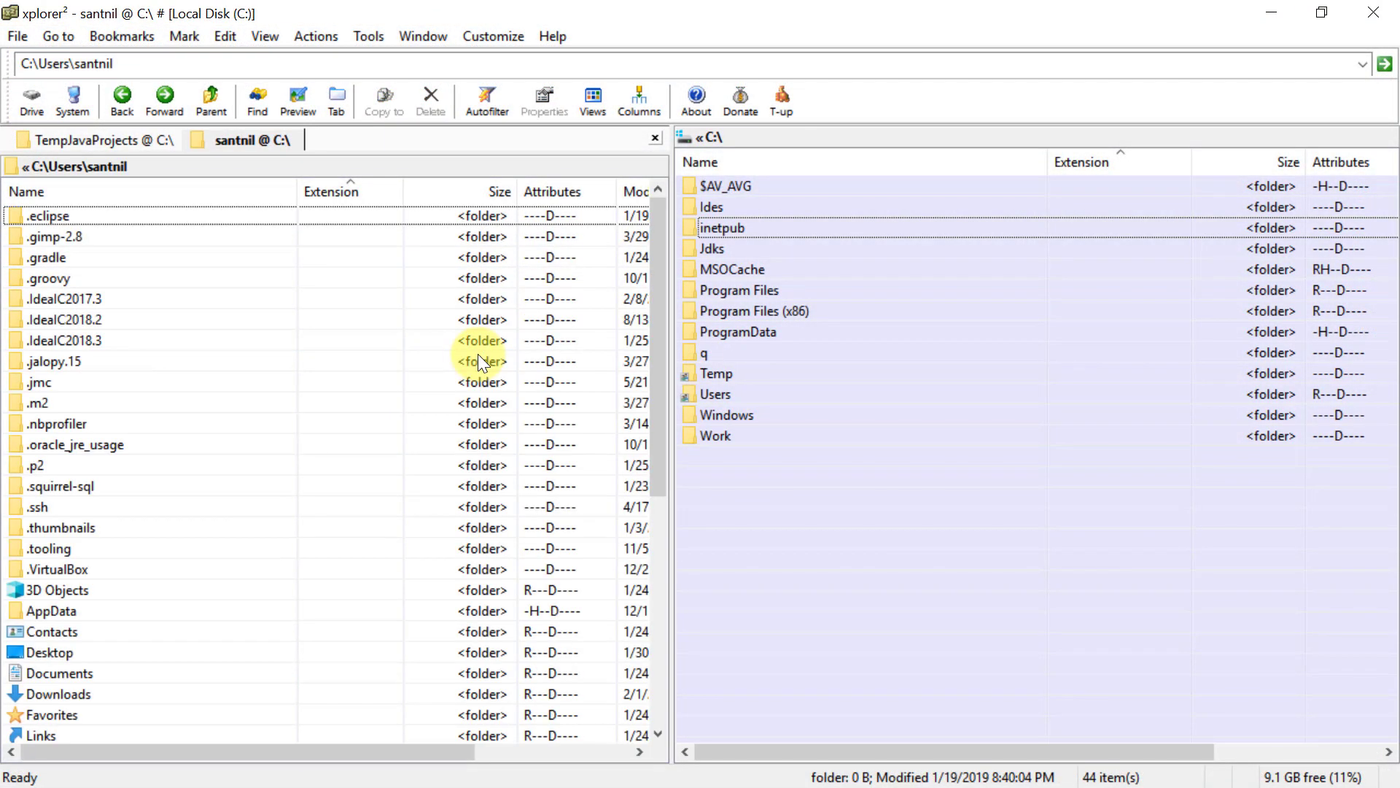
# Open the .IdeaIC2018.3 settings folder inside the home folder.
pyautogui.press('Down')
pyautogui.press('Down')
pyautogui.press('Down')
pyautogui.press('Down')
pyautogui.press('Down')
pyautogui.press('Down')
pyautogui.press('Return')
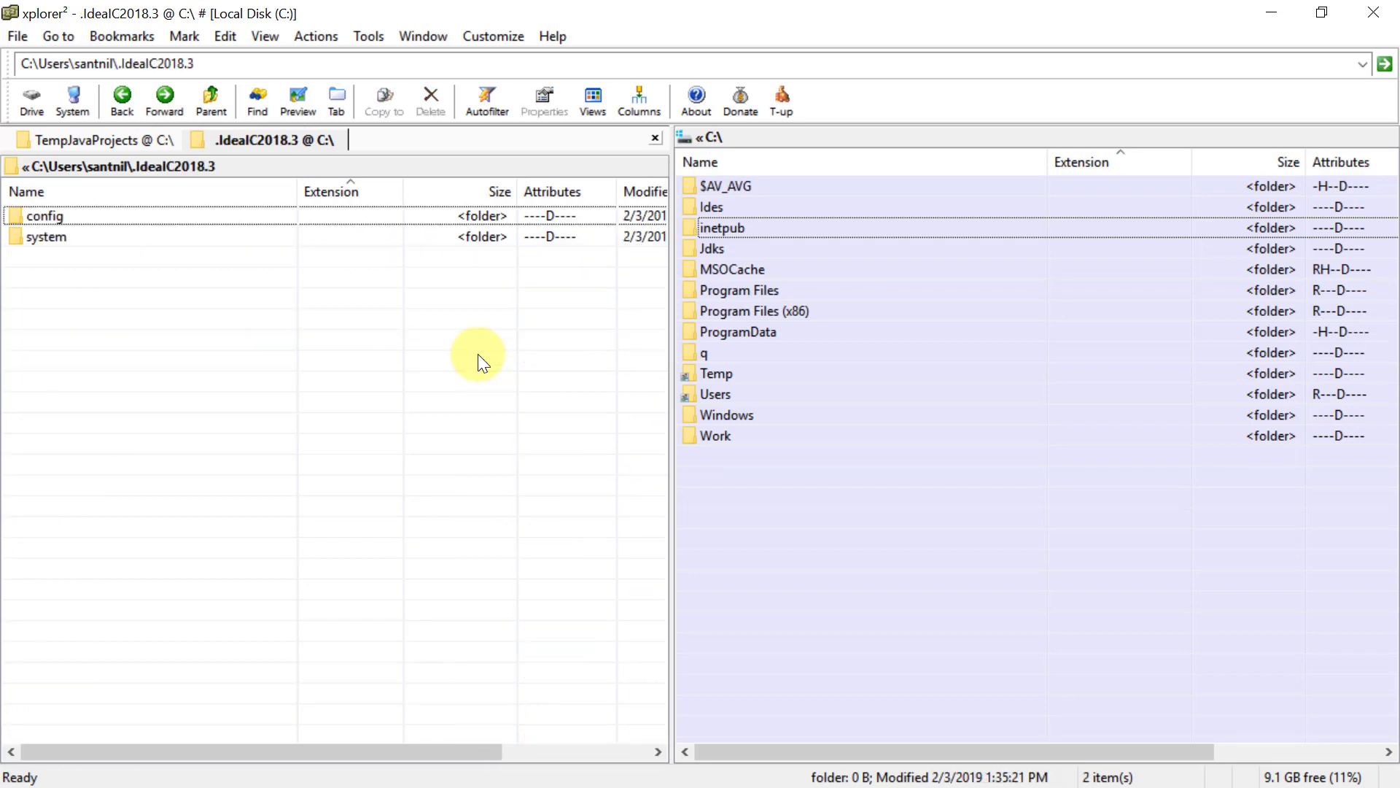
# Open the config folder and narrow the Name column so the full Modified dates fit.
pyautogui.press('Down')
pyautogui.press('Up')
pyautogui.press('Return')
pyautogui.press('Down')
pyautogui.press('Up')
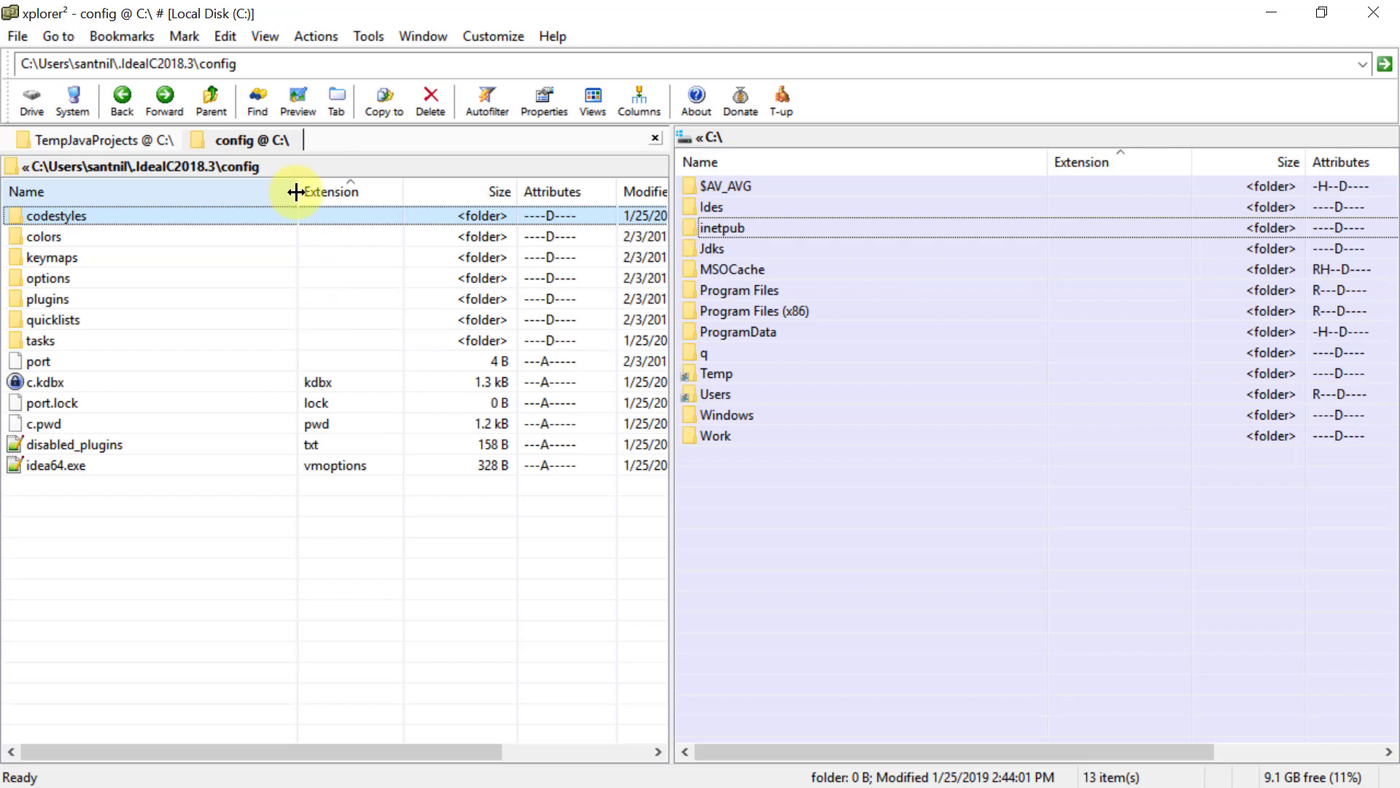
pyautogui.moveTo(296, 192); pyautogui.dragTo(172, 202)
# Look at the code style files in the codestyles folder and return to config.
pyautogui.press('Down')
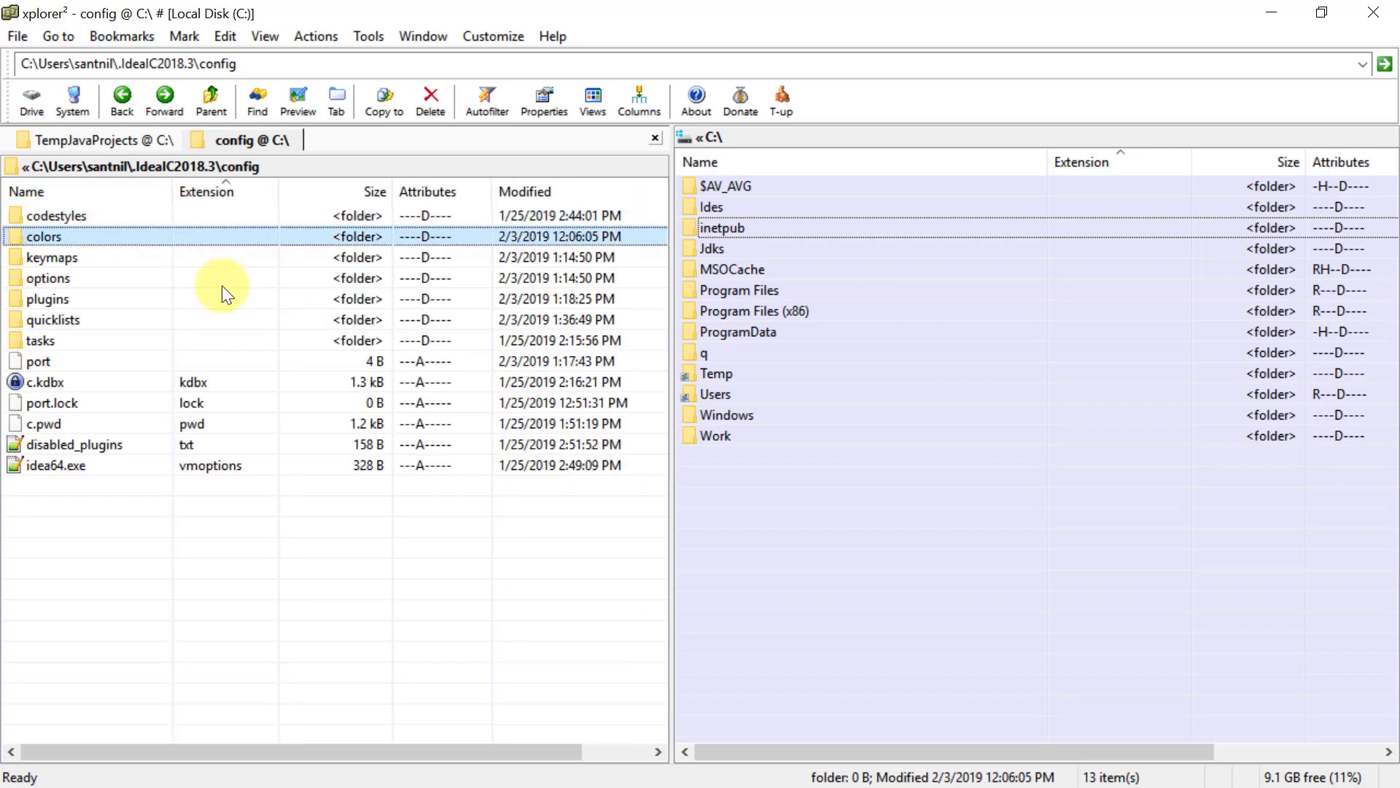
pyautogui.press('Up')
pyautogui.press('Return')
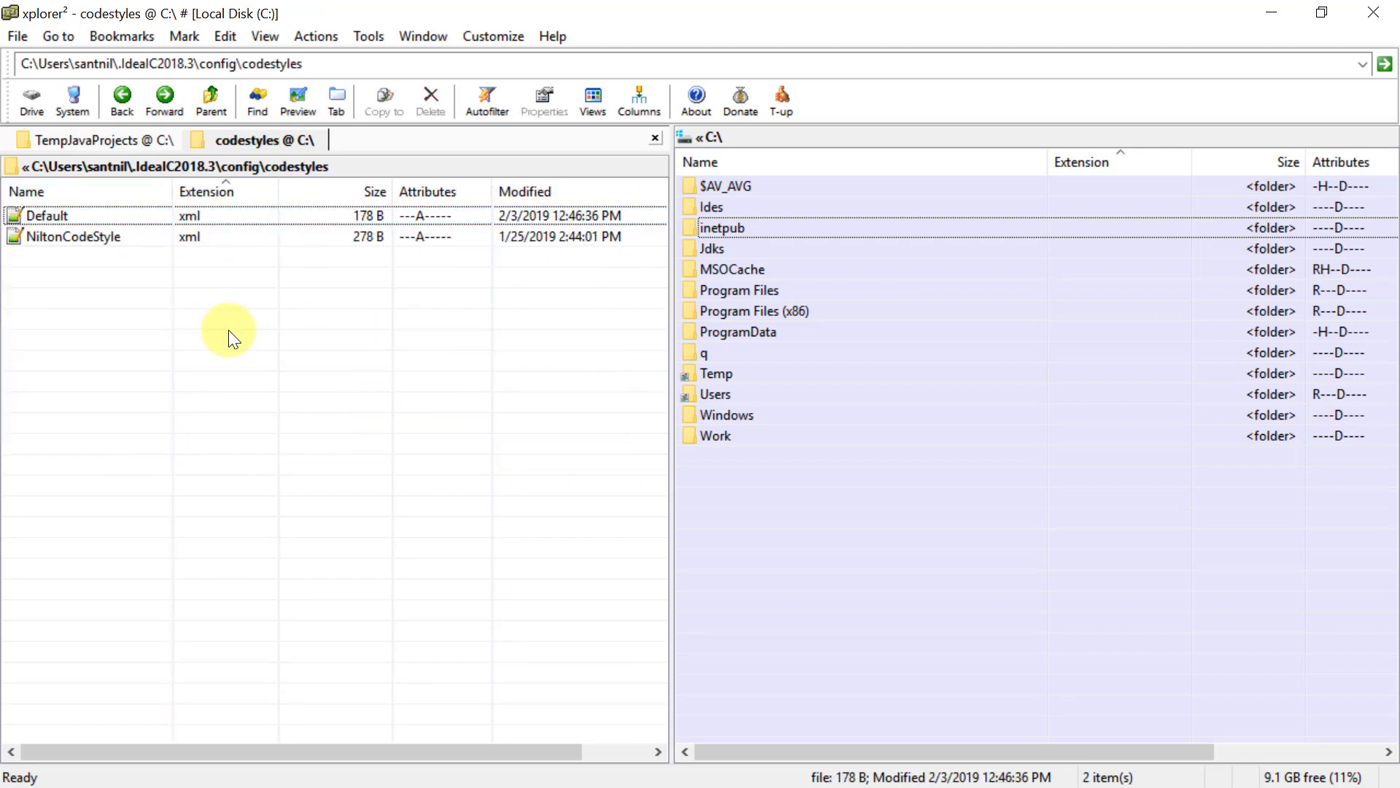
pyautogui.press('Down')
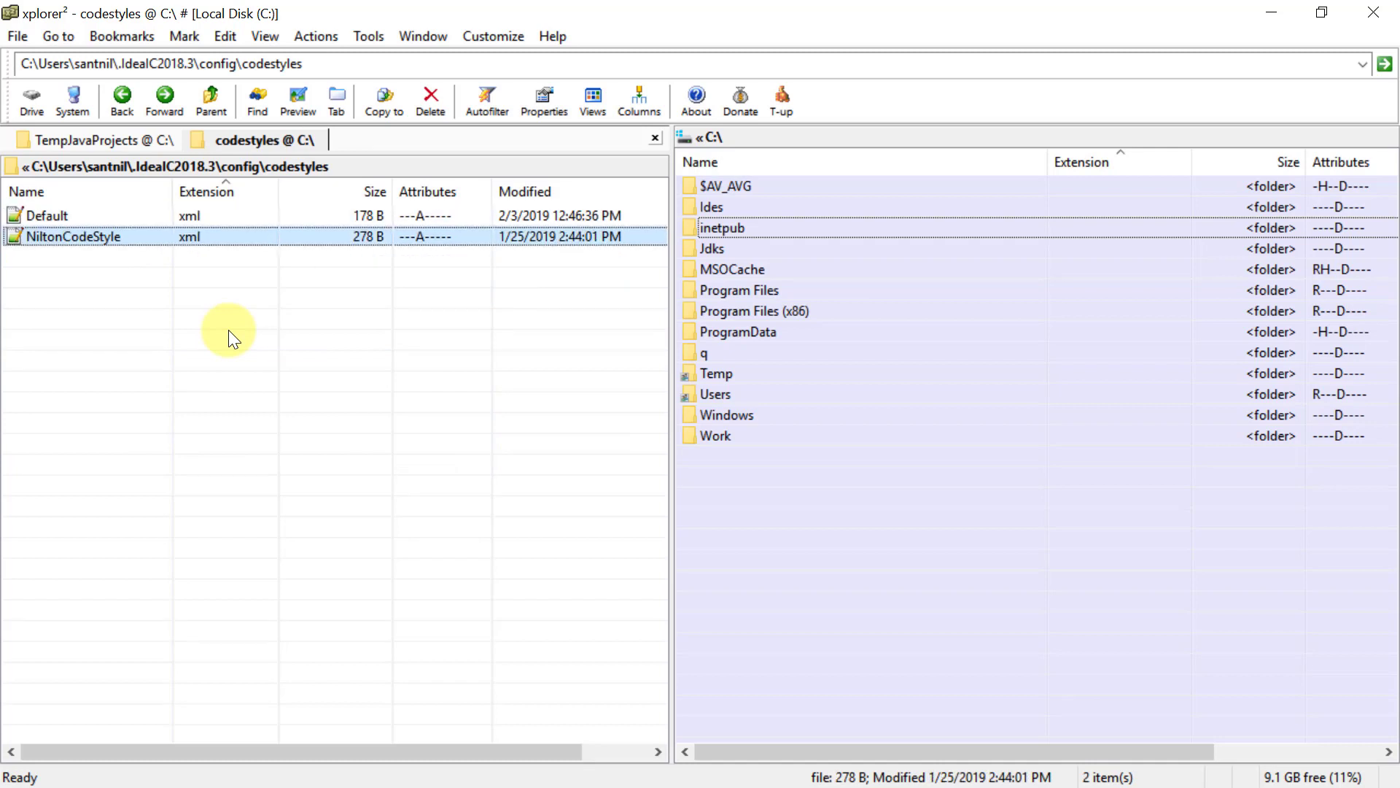
pyautogui.press('BackSpace')
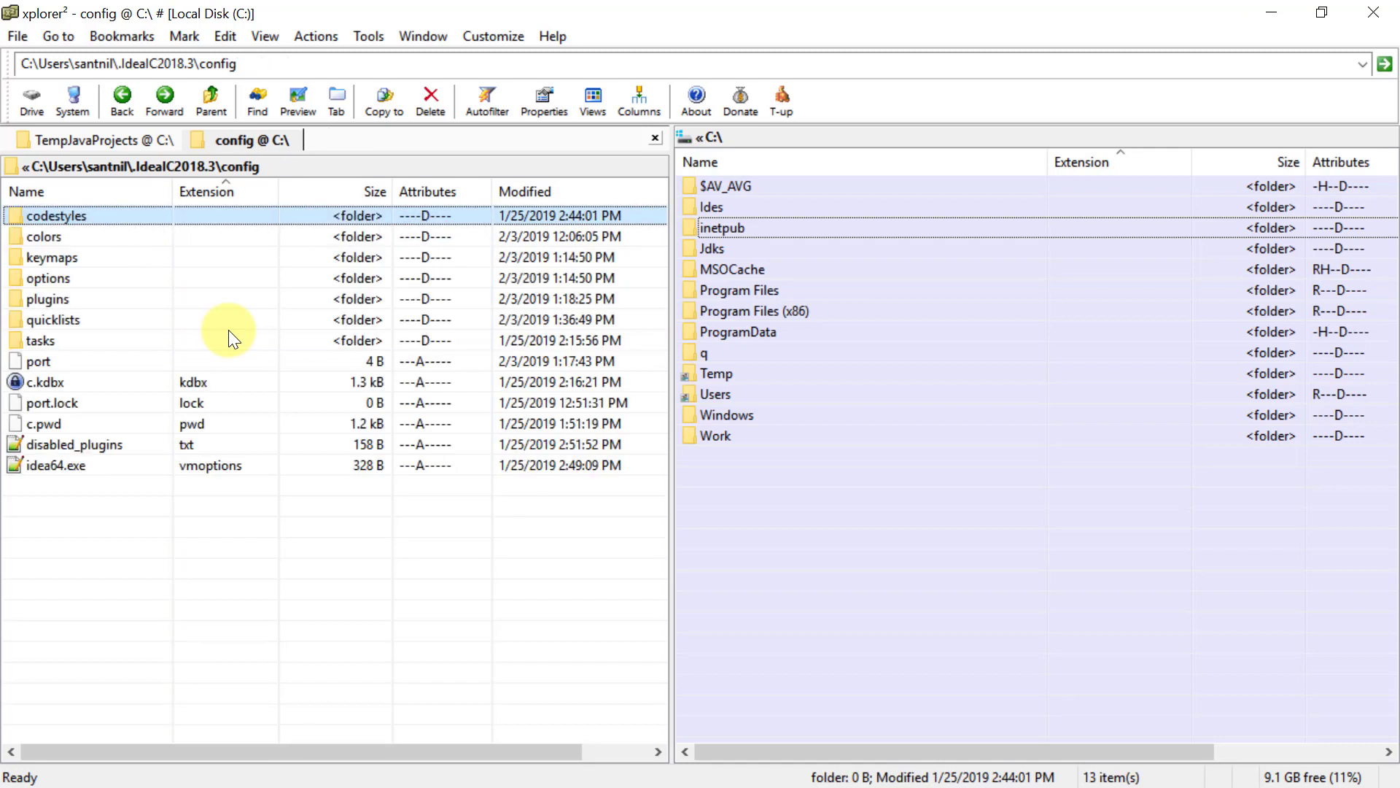
# Look at the color scheme files in the colors folder and return to config.
pyautogui.press('Down')
pyautogui.press('Return')
pyautogui.press('Down')
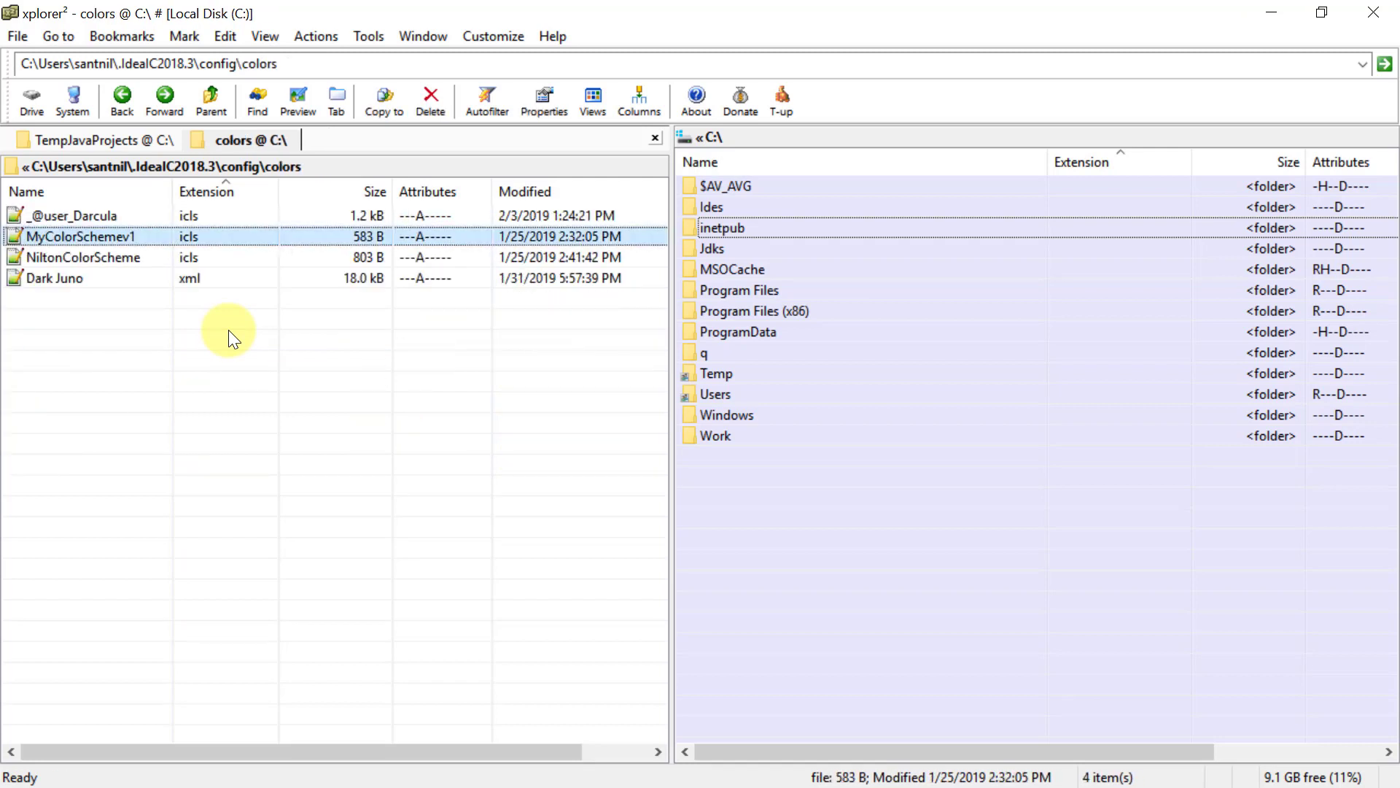
pyautogui.press('BackSpace')
# Preview the contents of Default copy.xml in the keymaps folder, close the preview and return to config.
pyautogui.press('Down')
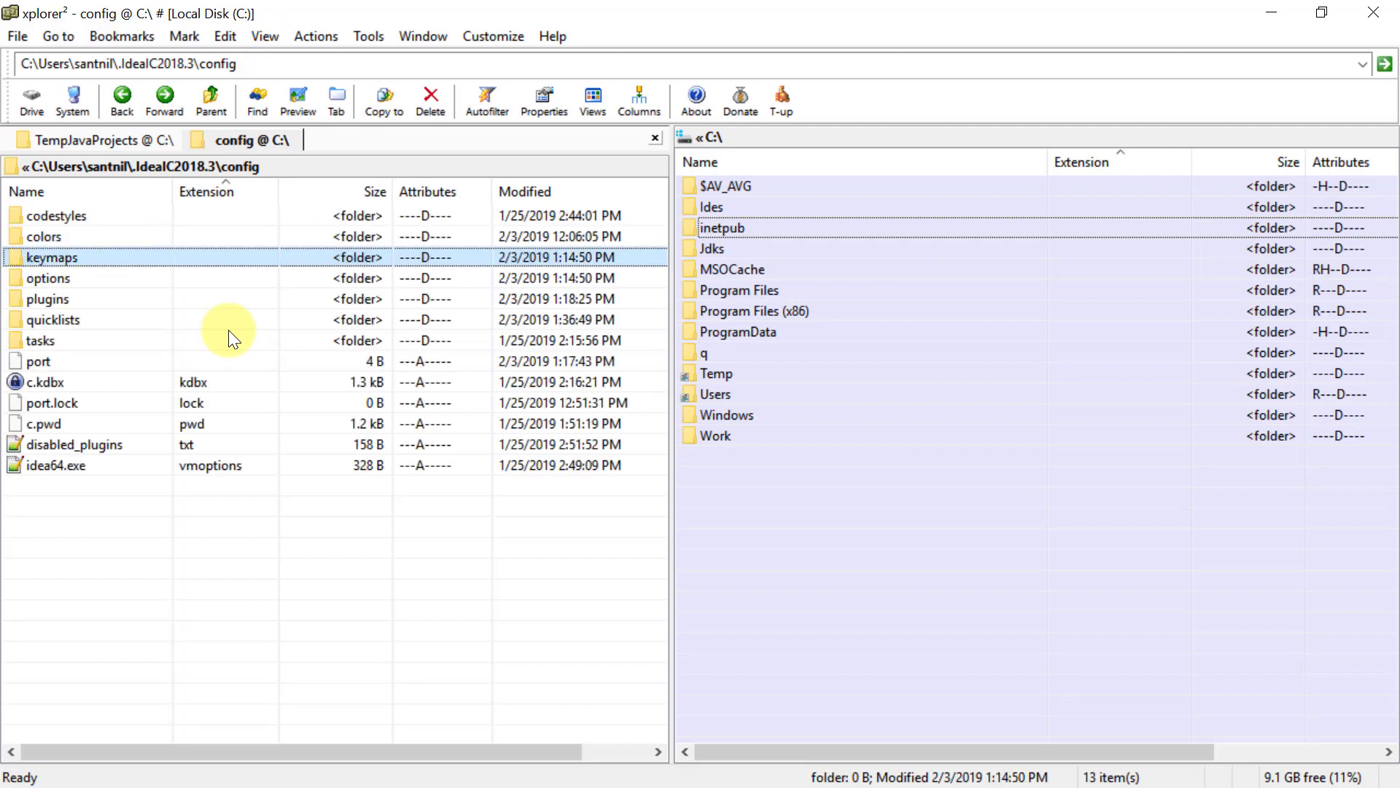
pyautogui.press('Return')
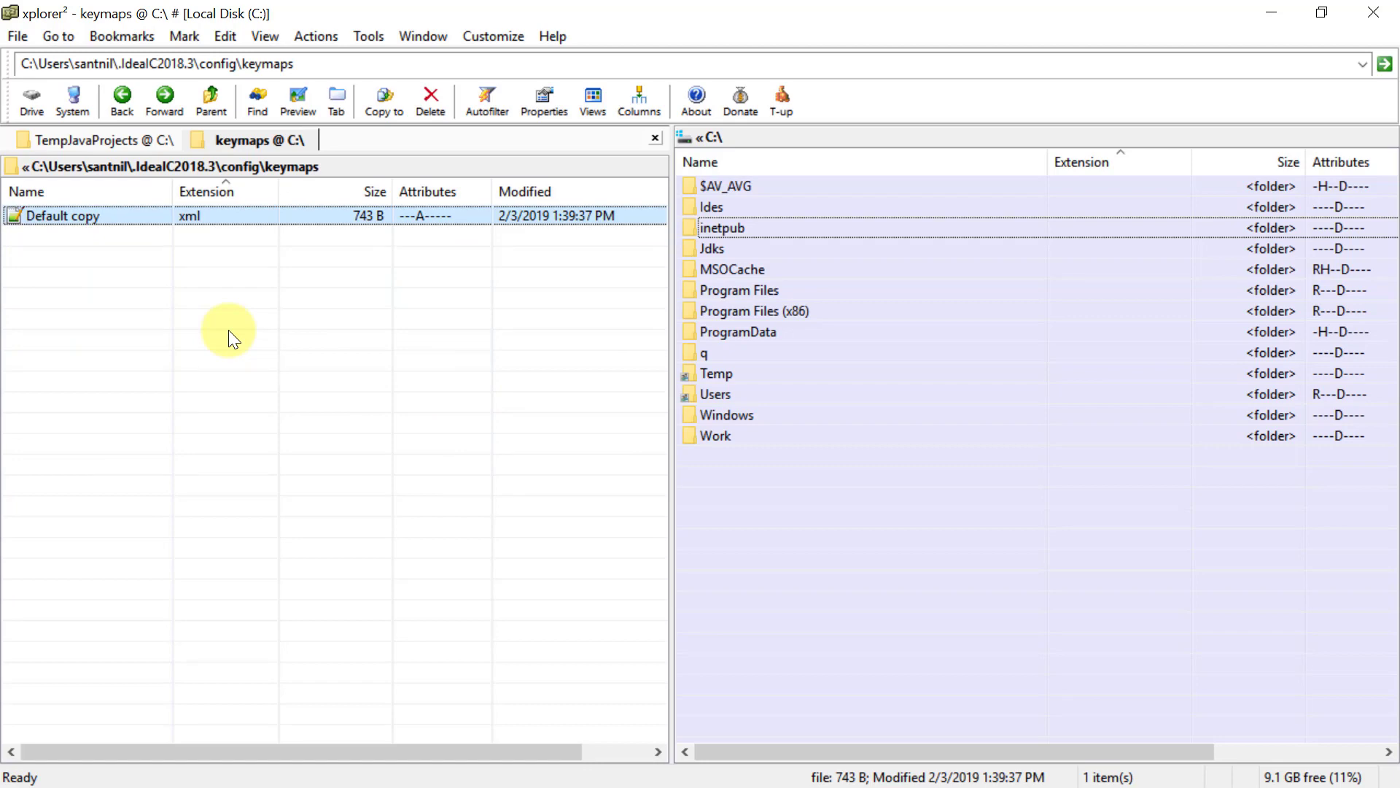
pyautogui.hotkey('ctrl', 'q')
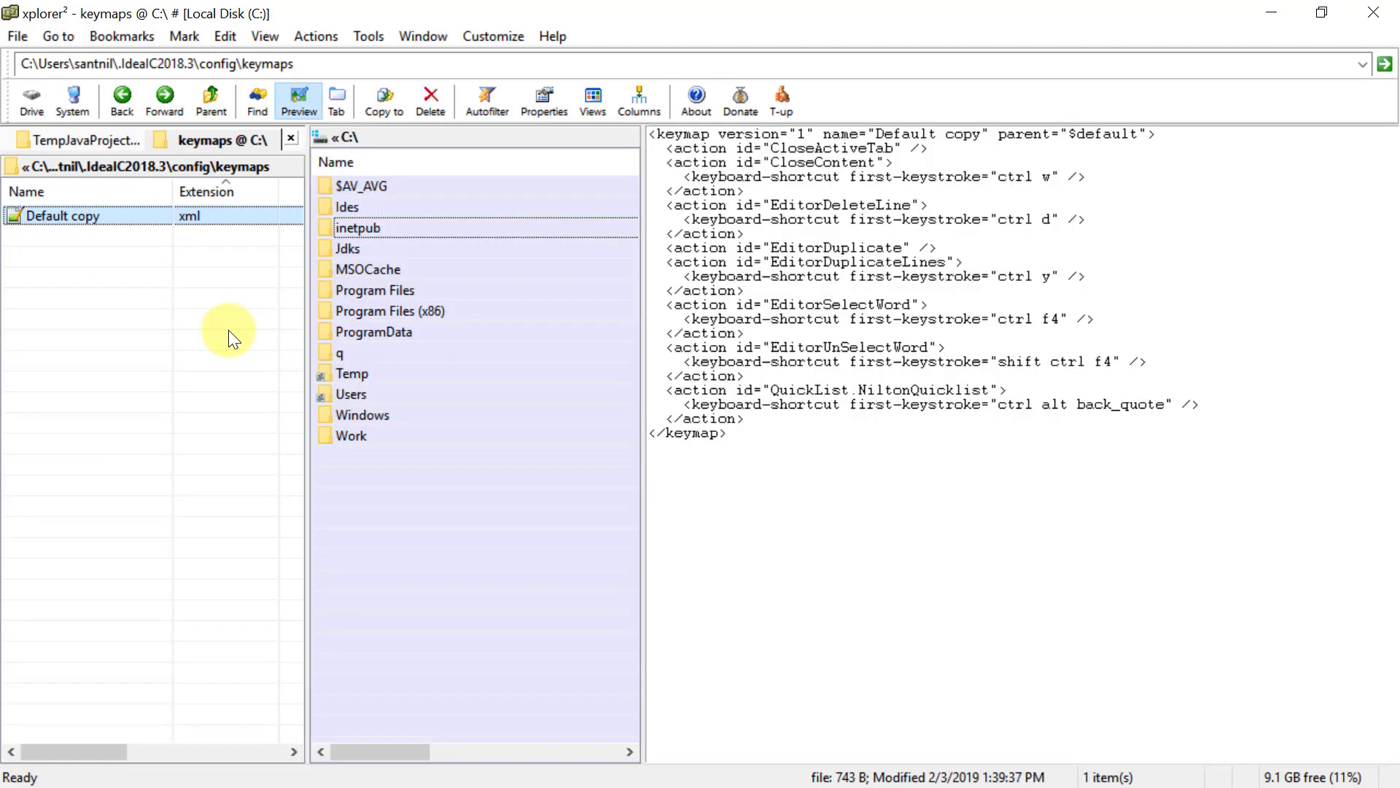
pyautogui.hotkey('ctrl', 'q')
pyautogui.press('BackSpace')
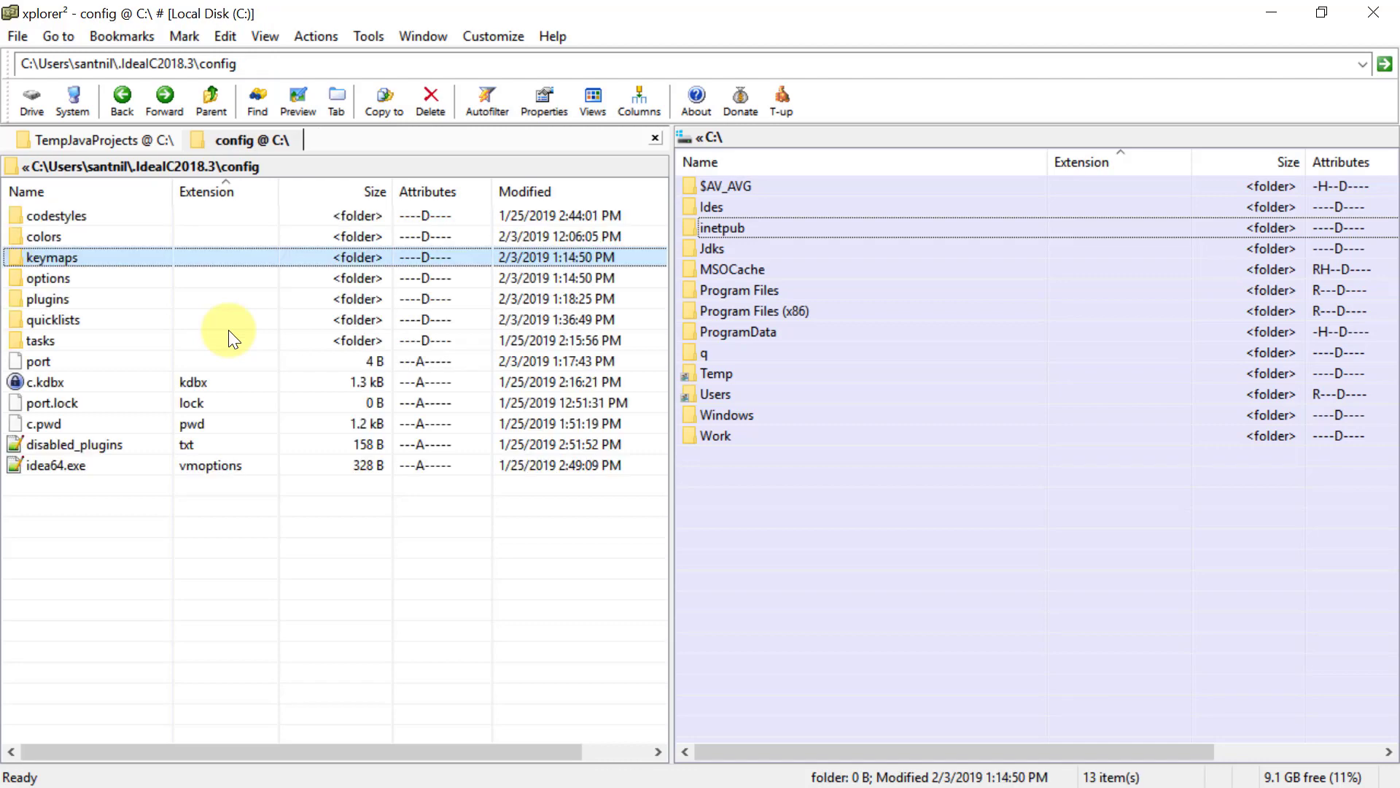
# Look inside the quicklists folder and return to config.
pyautogui.press('Down')
pyautogui.press('Down')
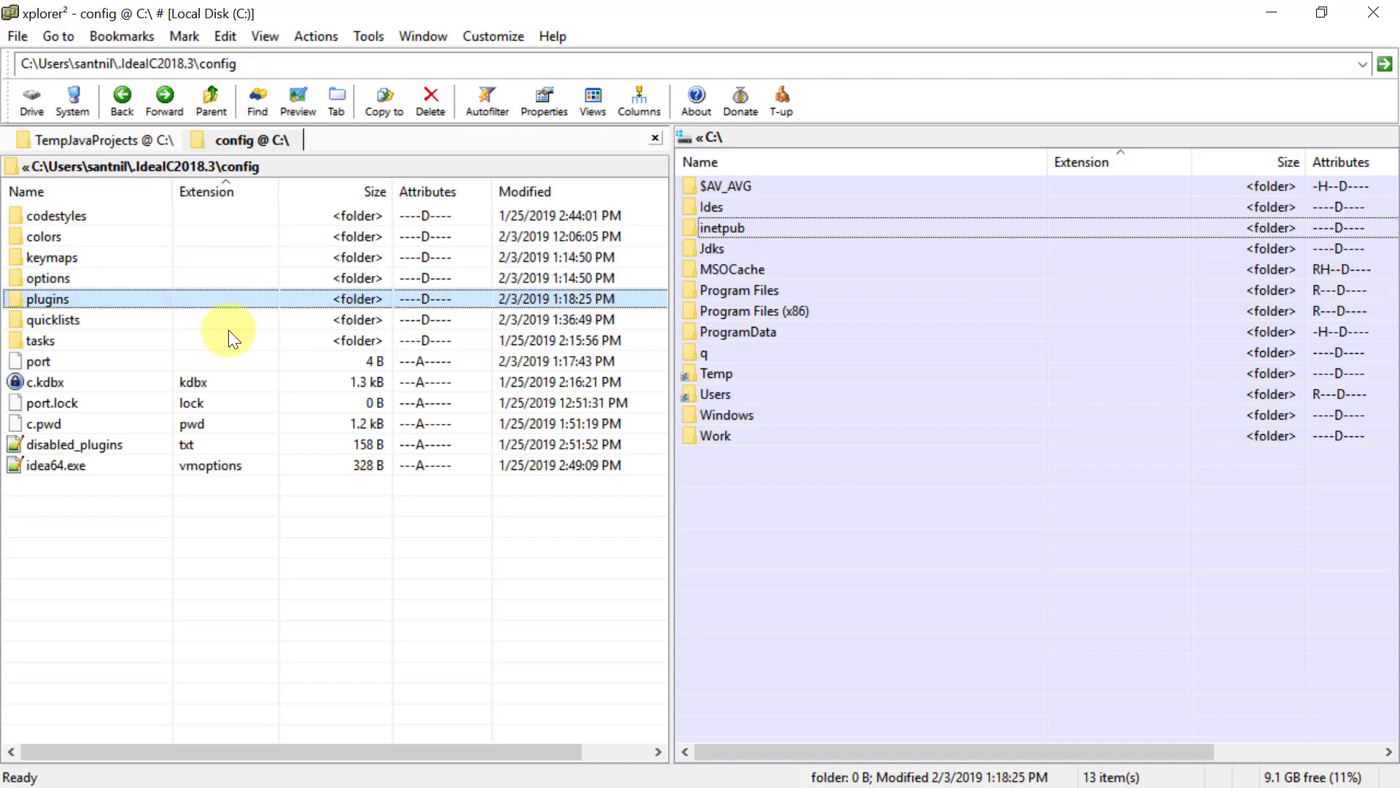
pyautogui.press('Down')
pyautogui.press('Return')
pyautogui.press('BackSpace')
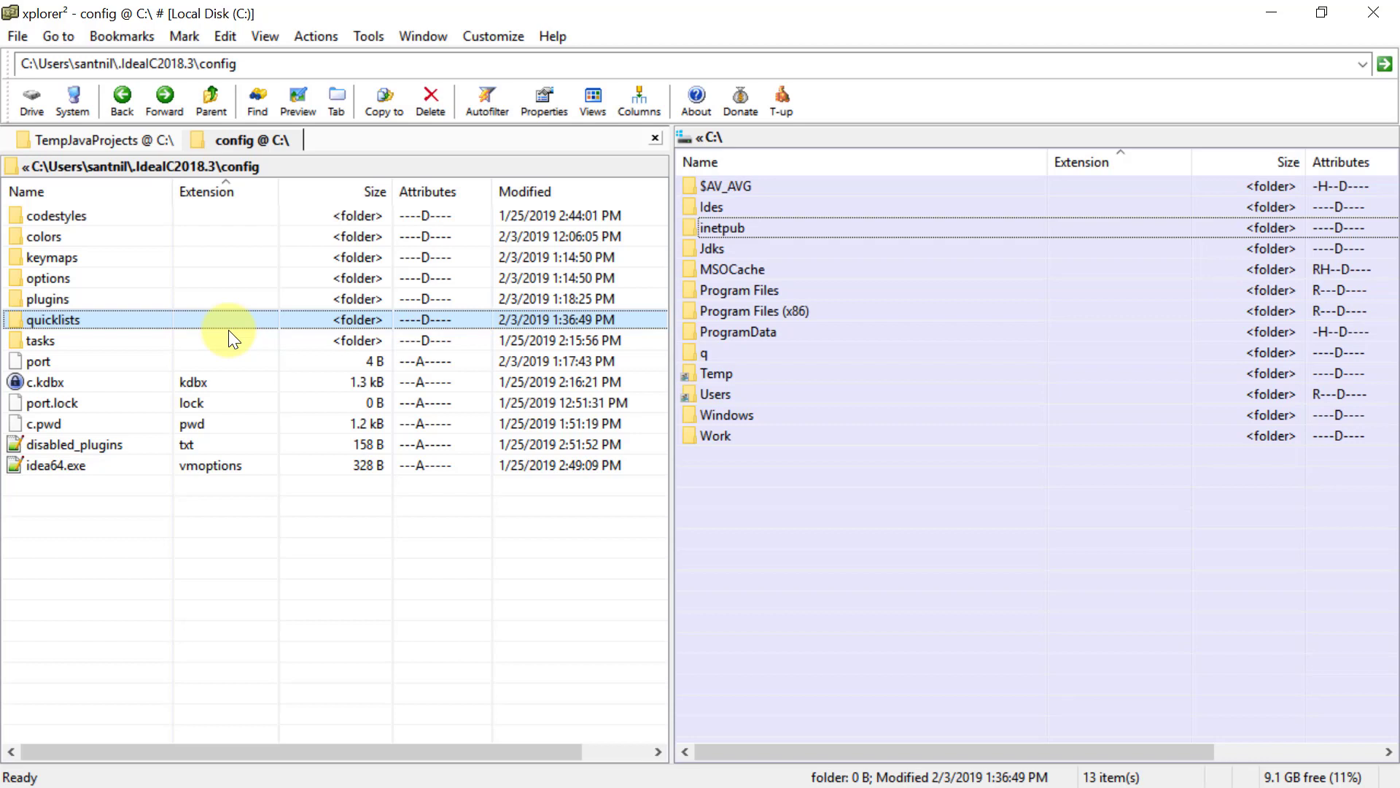
# Review the config subfolders from the first entry down to options.
pyautogui.press('Up')
pyautogui.press('Home')
pyautogui.press('Down')
pyautogui.press('Down')
pyautogui.press('Down')
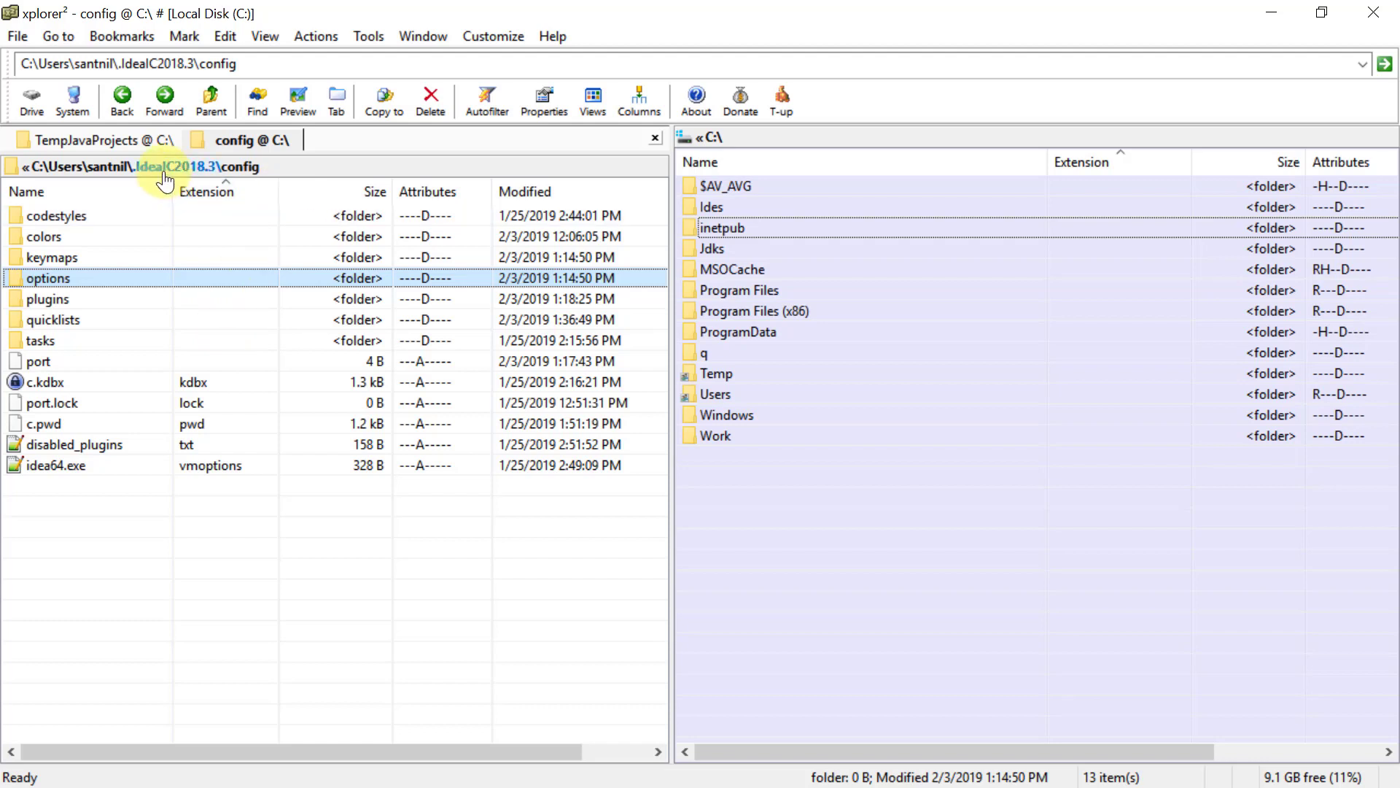
pyautogui.click(94, 213)
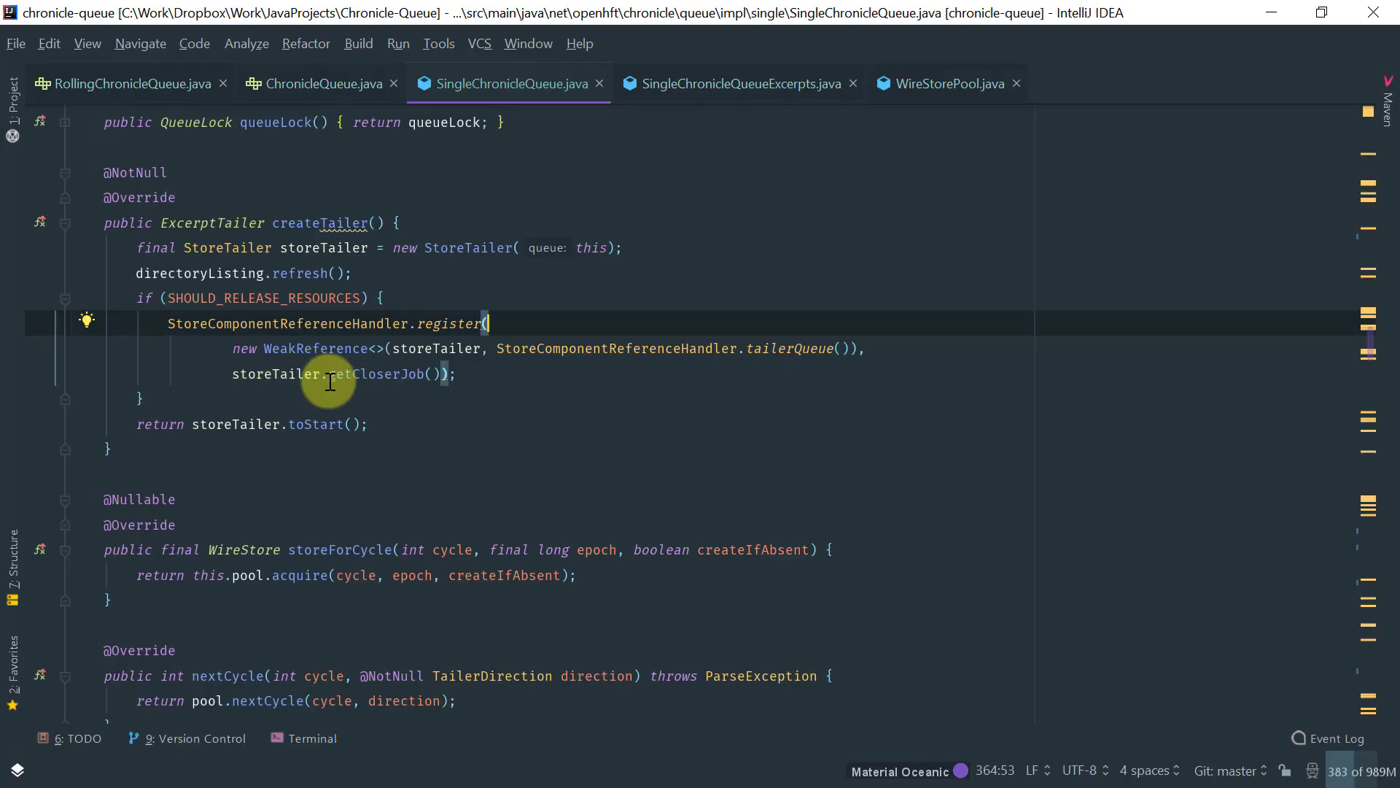
# Switch to IntelliJ IDEA, start exporting the IDE settings and enlarge the Export Settings dialog in both directions.
pyautogui.hotkey('alt', 'f')
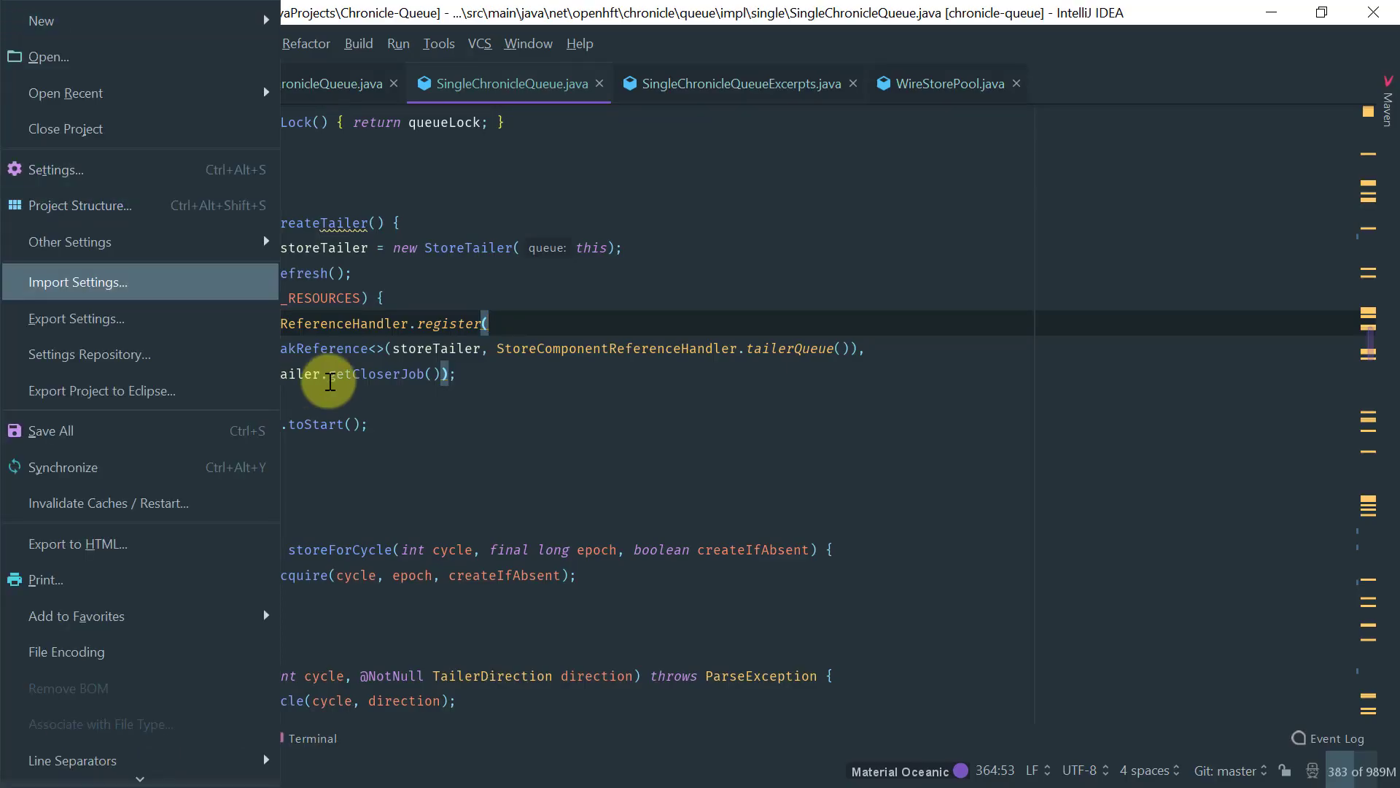
pyautogui.press('Down')
pyautogui.press('Return')
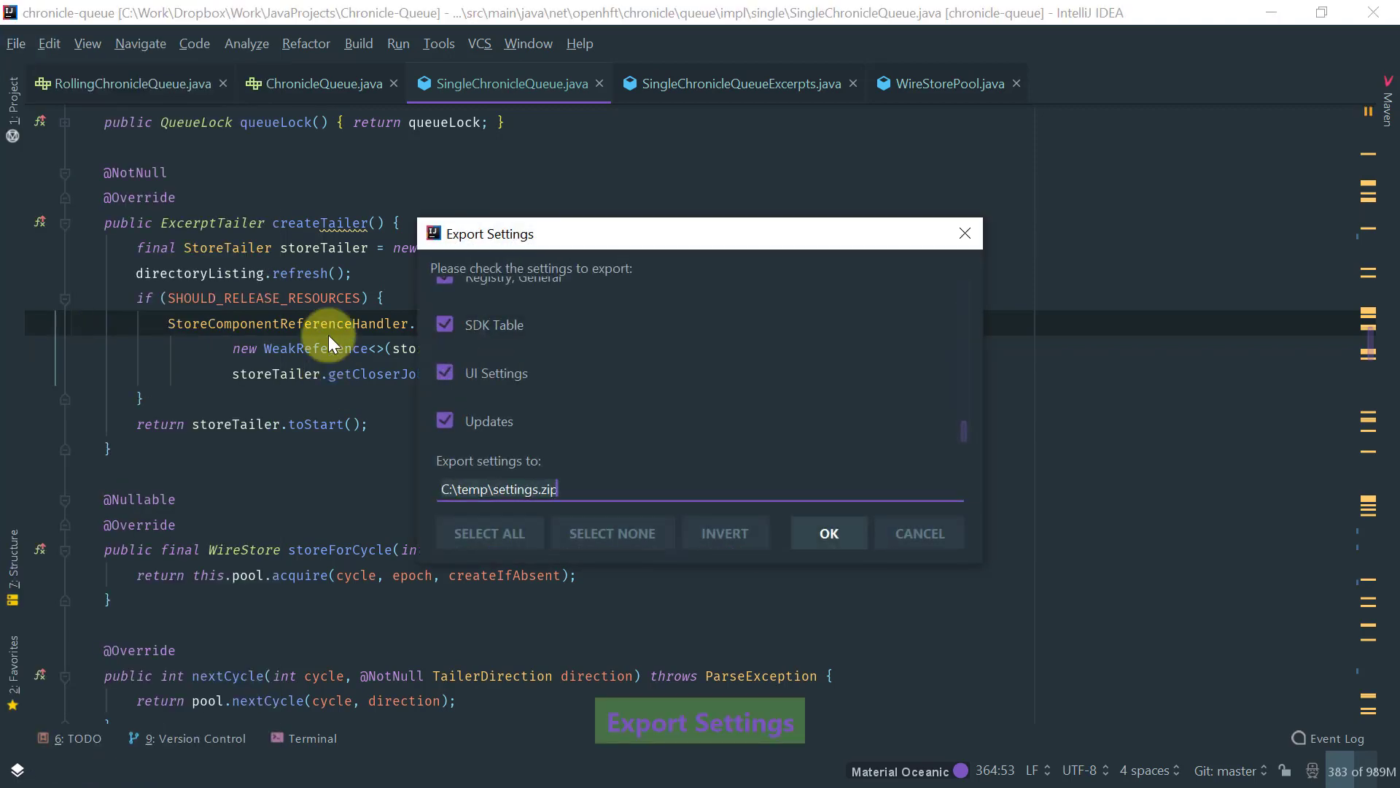
pyautogui.moveTo(417, 218); pyautogui.dragTo(327, 64)
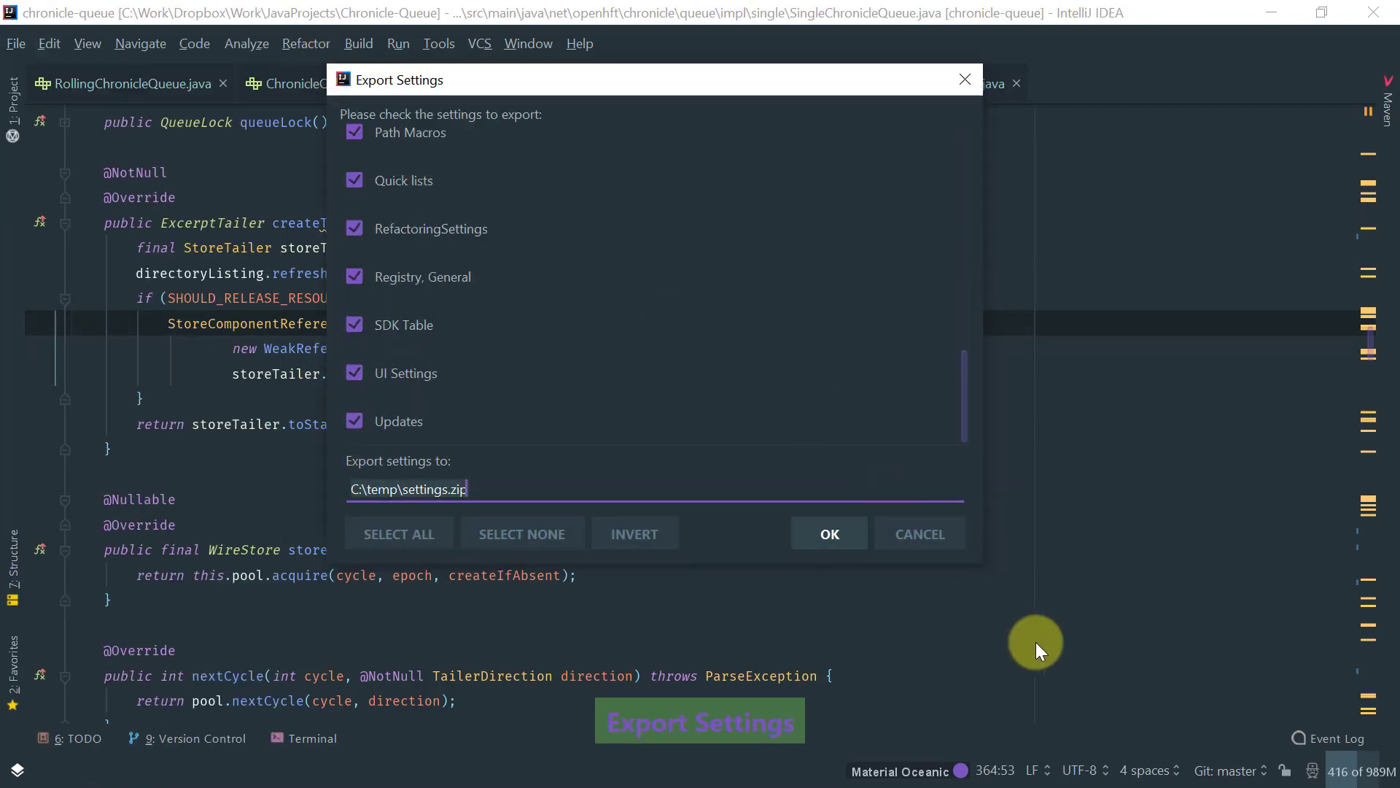
pyautogui.moveTo(978, 563); pyautogui.dragTo(1107, 741)
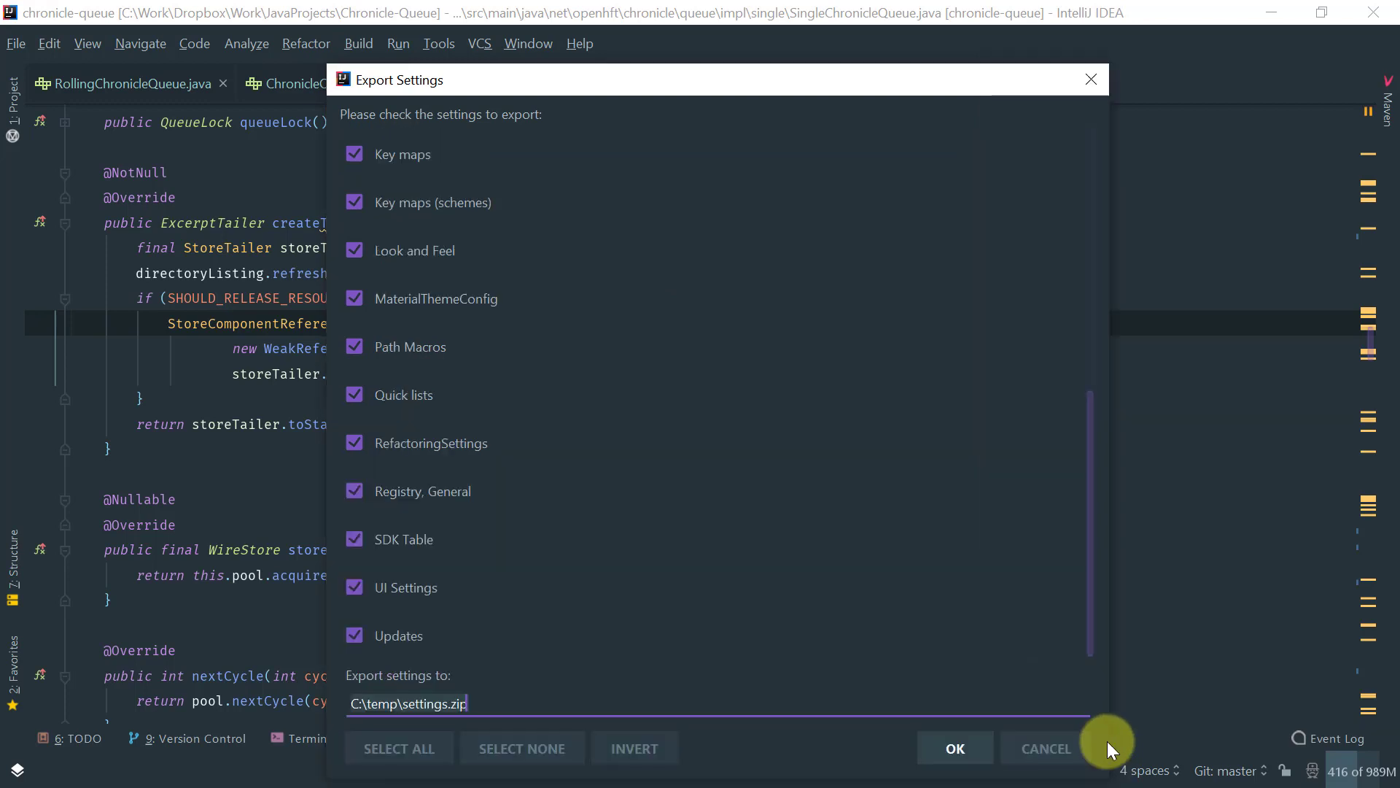
# Review the whole list of exportable settings, from Code Style (schemes) through Updates.
pyautogui.moveTo(1090, 624); pyautogui.dragTo(1074, 334)
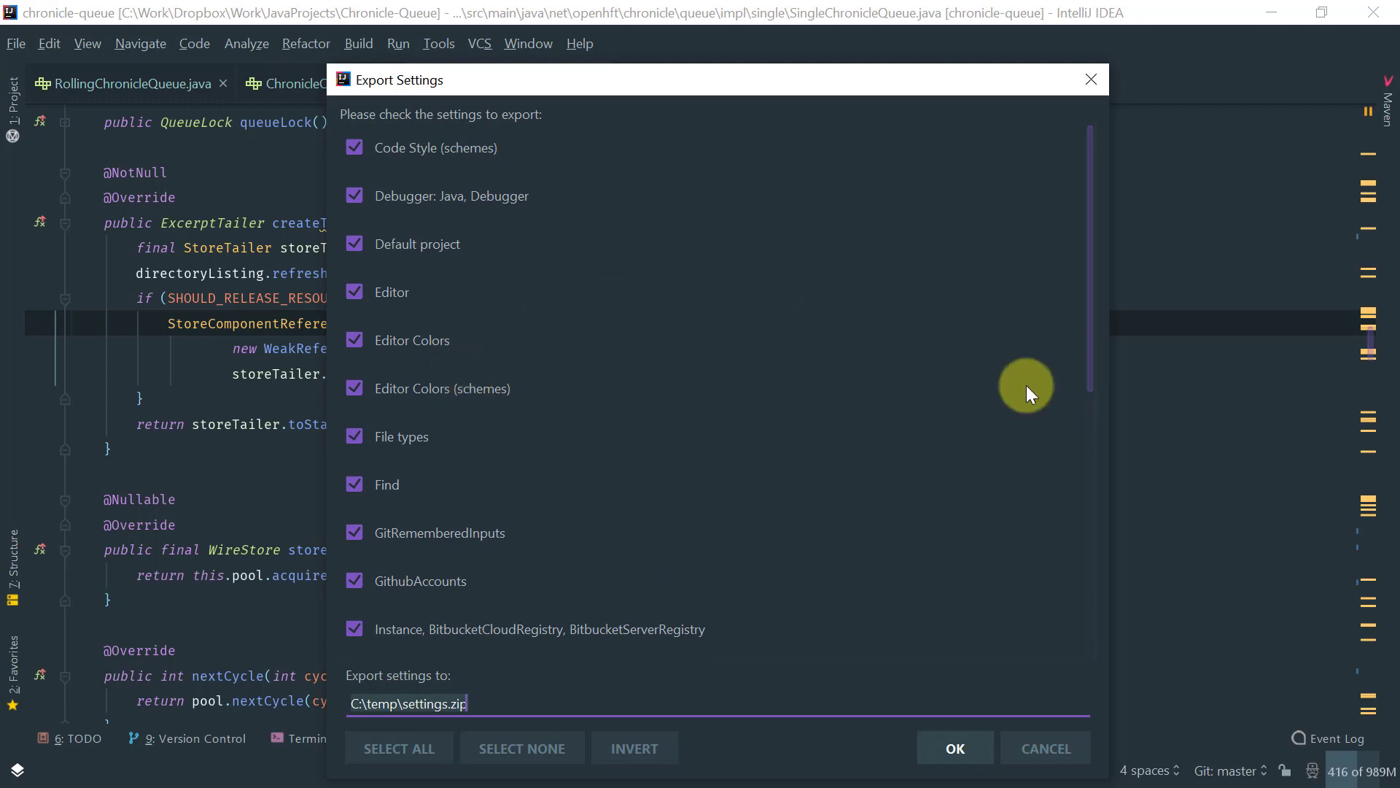
pyautogui.moveTo(1091, 347); pyautogui.dragTo(1086, 592)
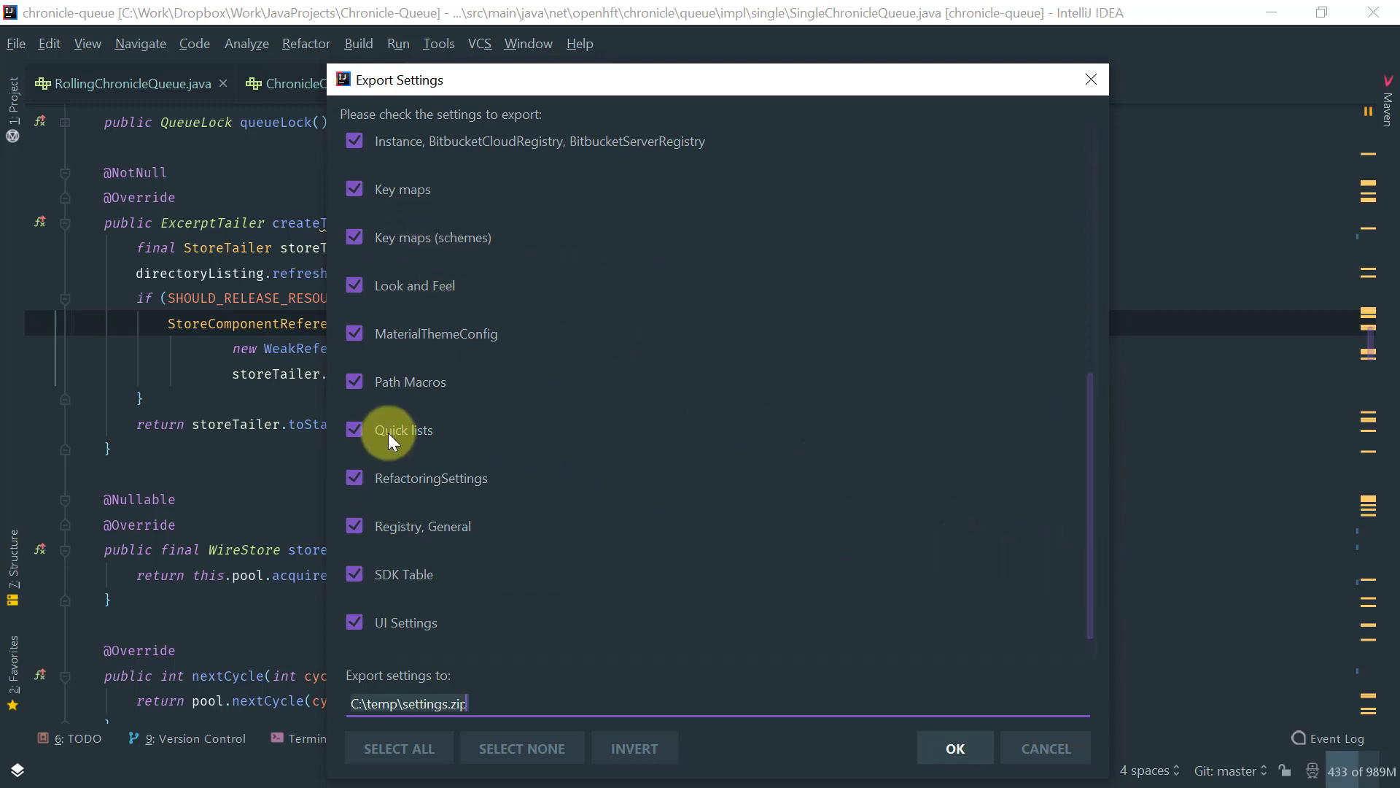
pyautogui.moveTo(1084, 558); pyautogui.dragTo(1082, 592)
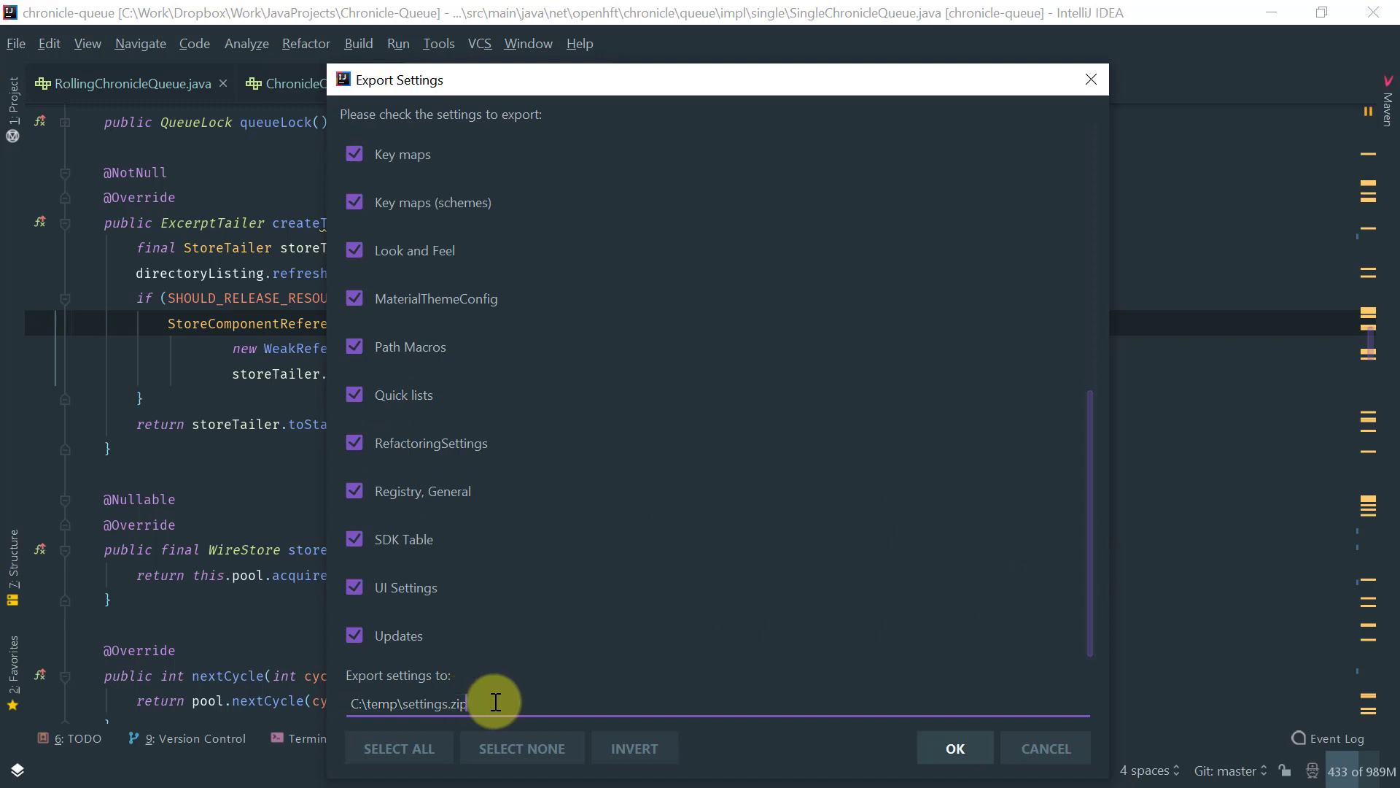
# Check the destination path and export all the checked settings to C:\temp\settings.zip.
pyautogui.moveTo(485, 702); pyautogui.dragTo(326, 701)
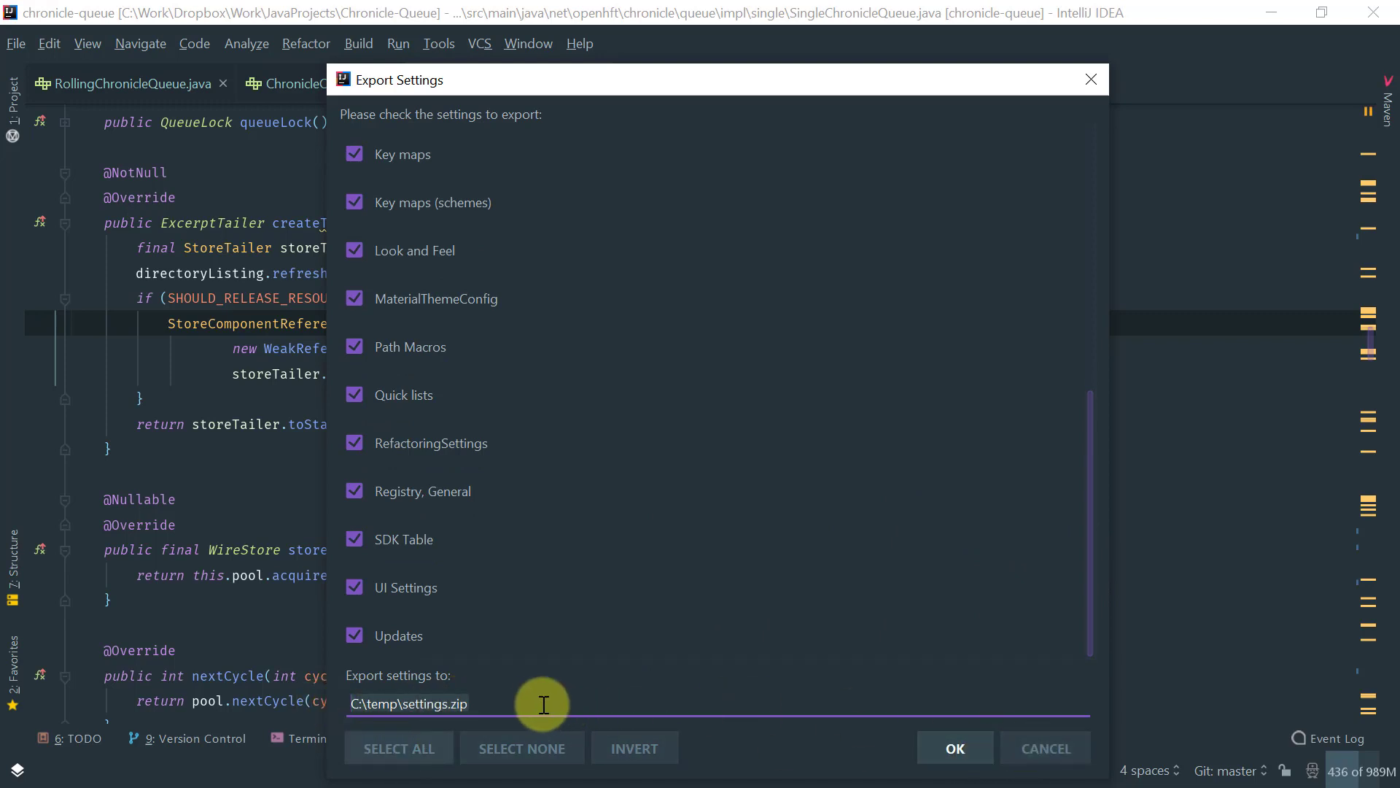
pyautogui.click(401, 706)
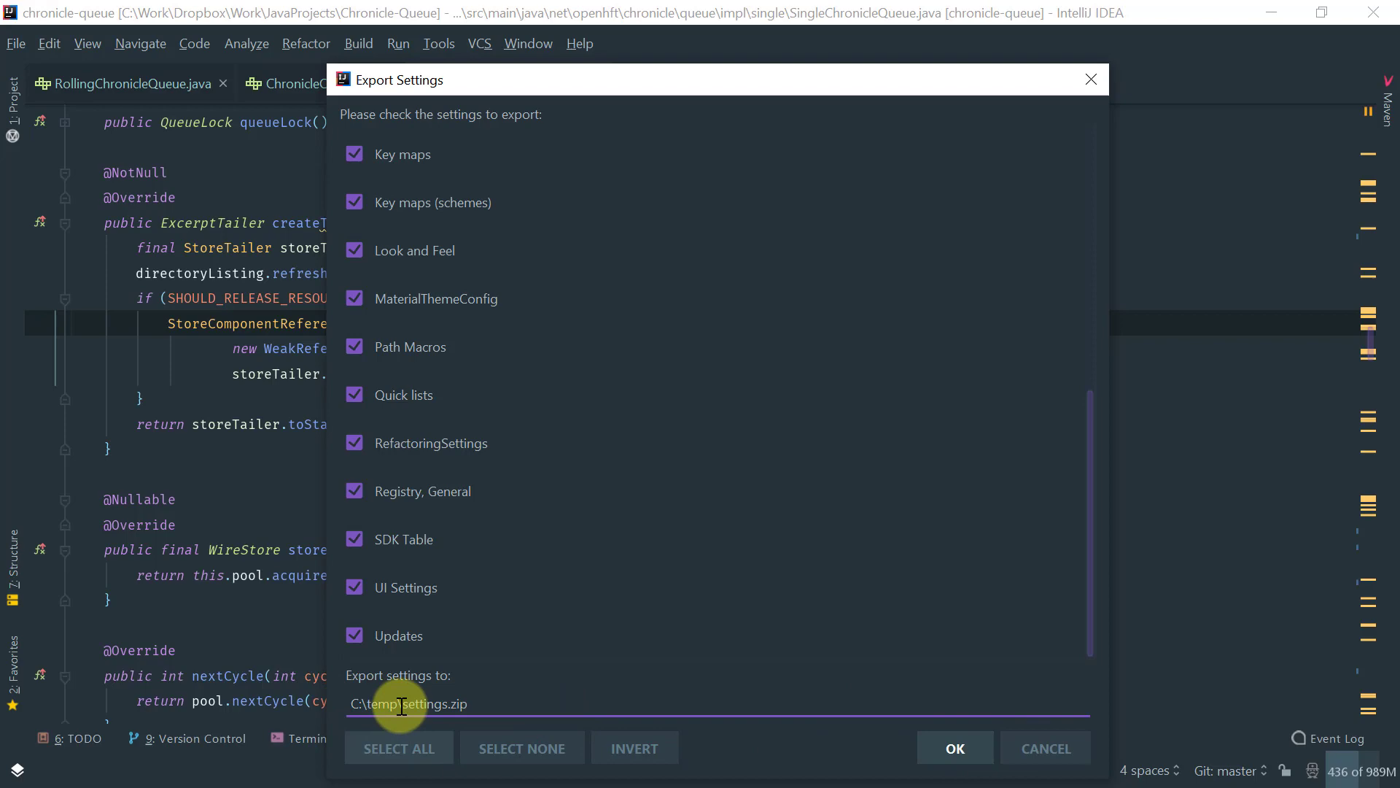
pyautogui.click(969, 751)
# In the IDE settings, open the Editor's Color Scheme page and choose the NiltonColorScheme scheme.
pyautogui.hotkey('ctrl', 'alt', 's')
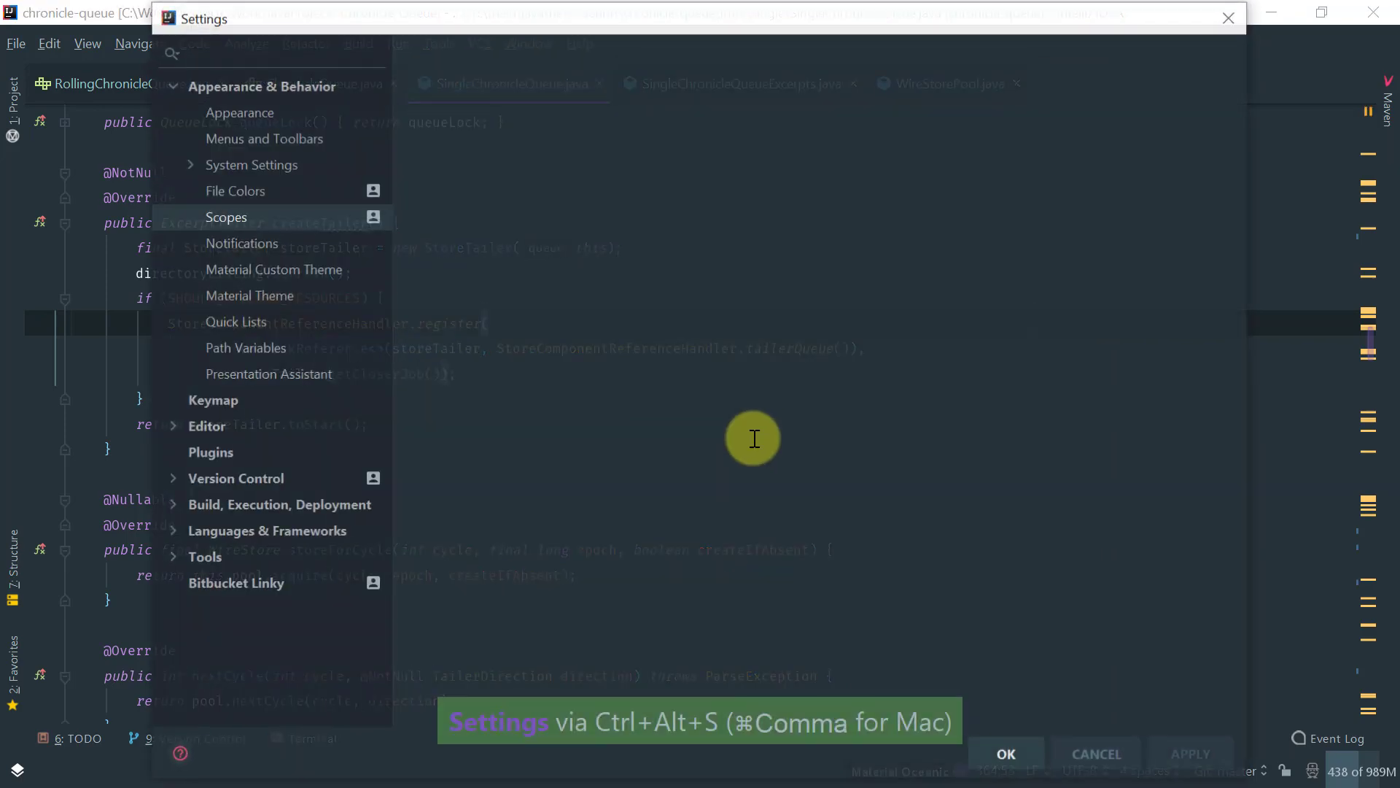
pyautogui.click(198, 427)
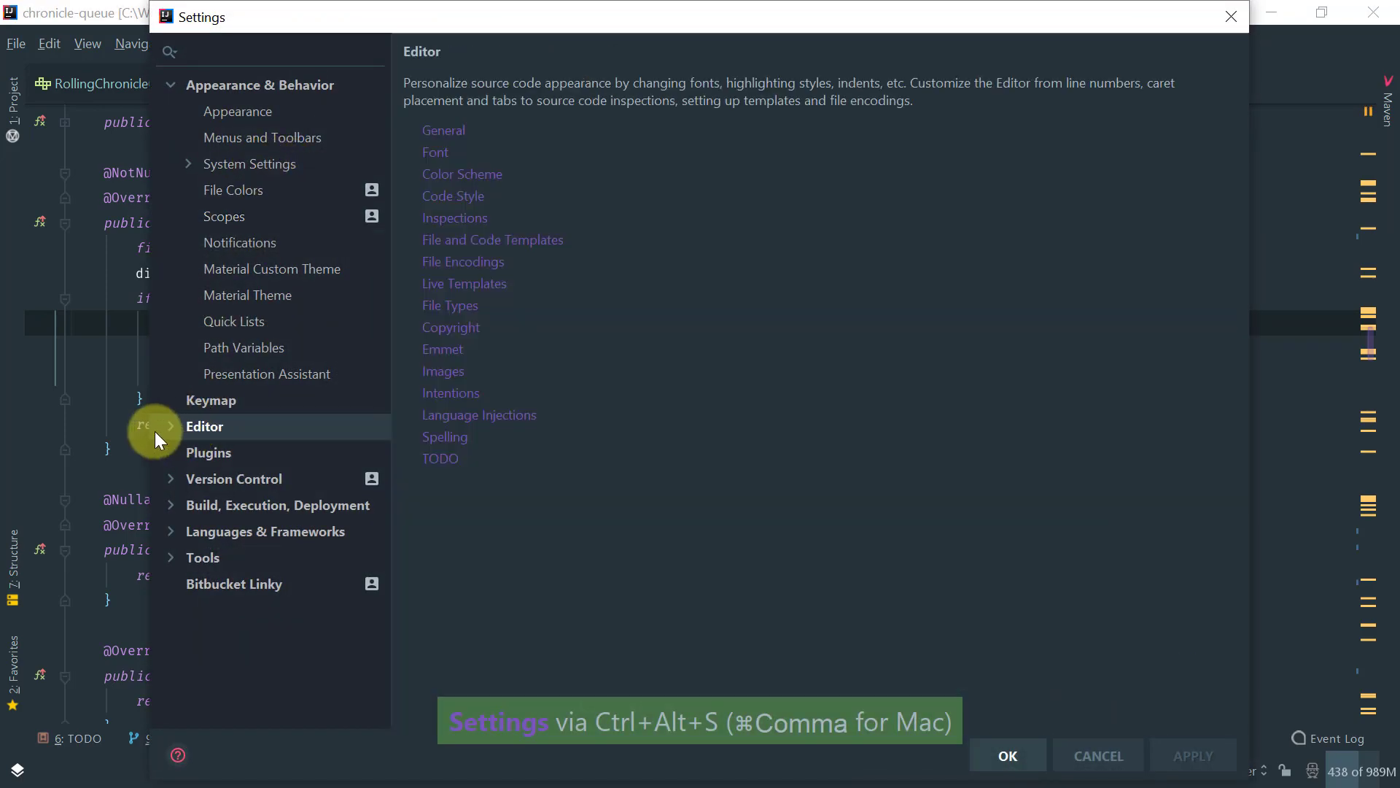
pyautogui.click(172, 426)
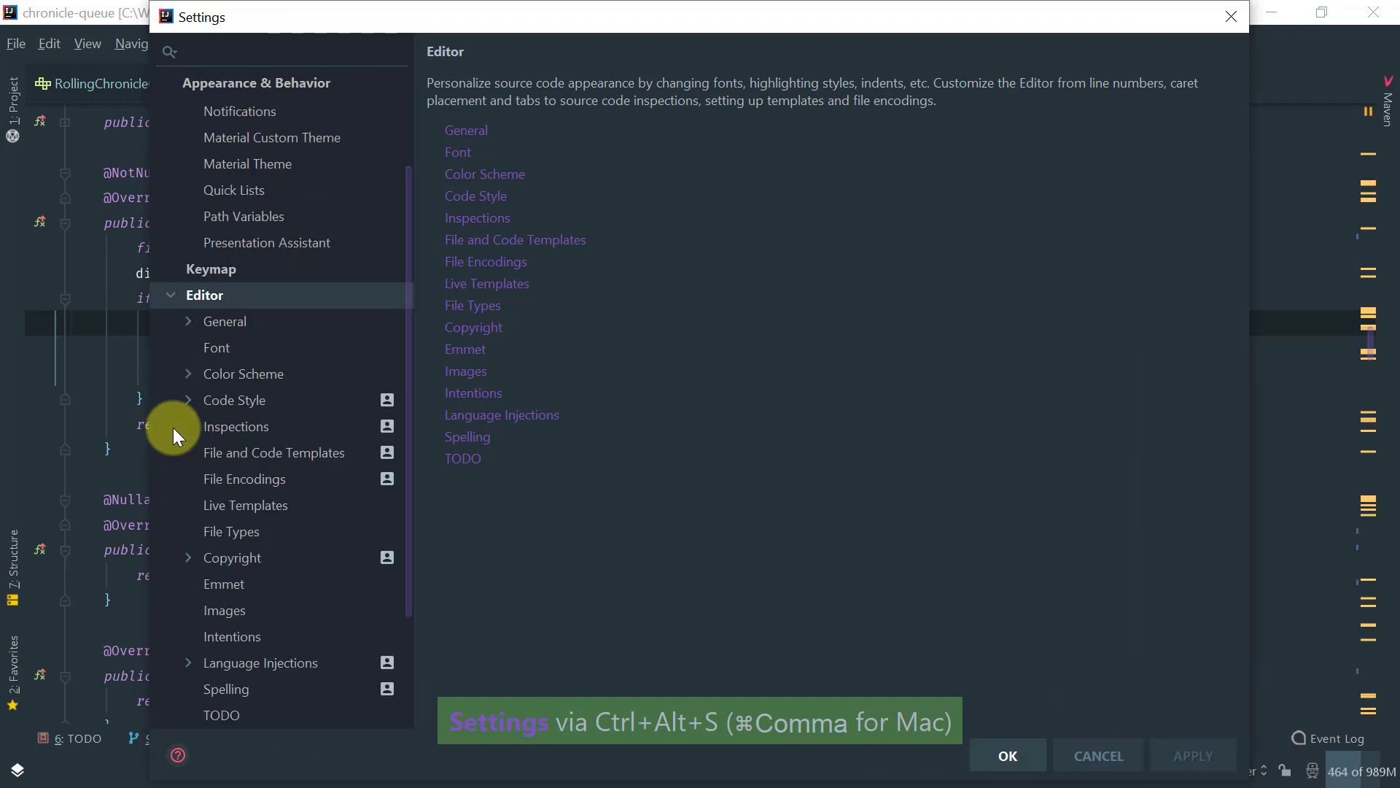
pyautogui.click(242, 372)
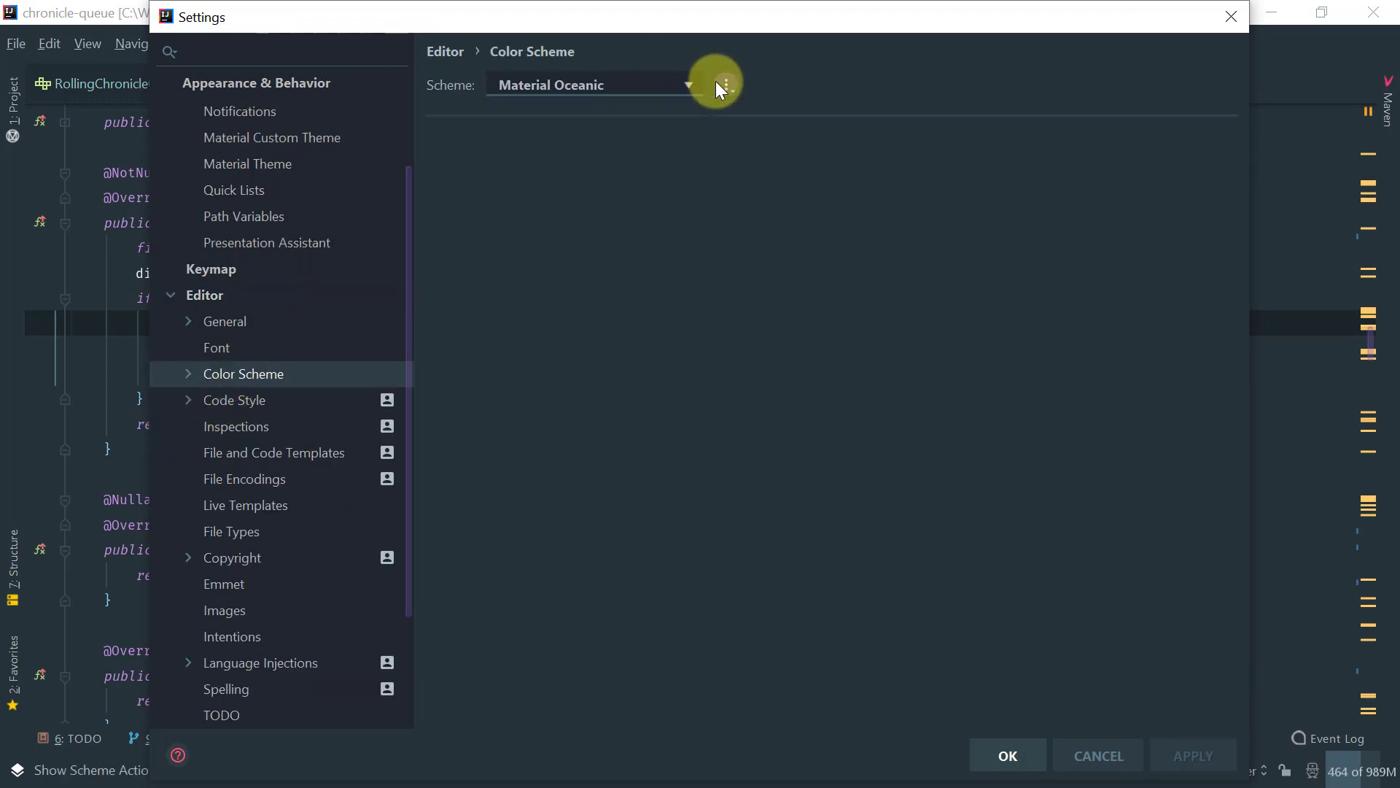
pyautogui.click(692, 85)
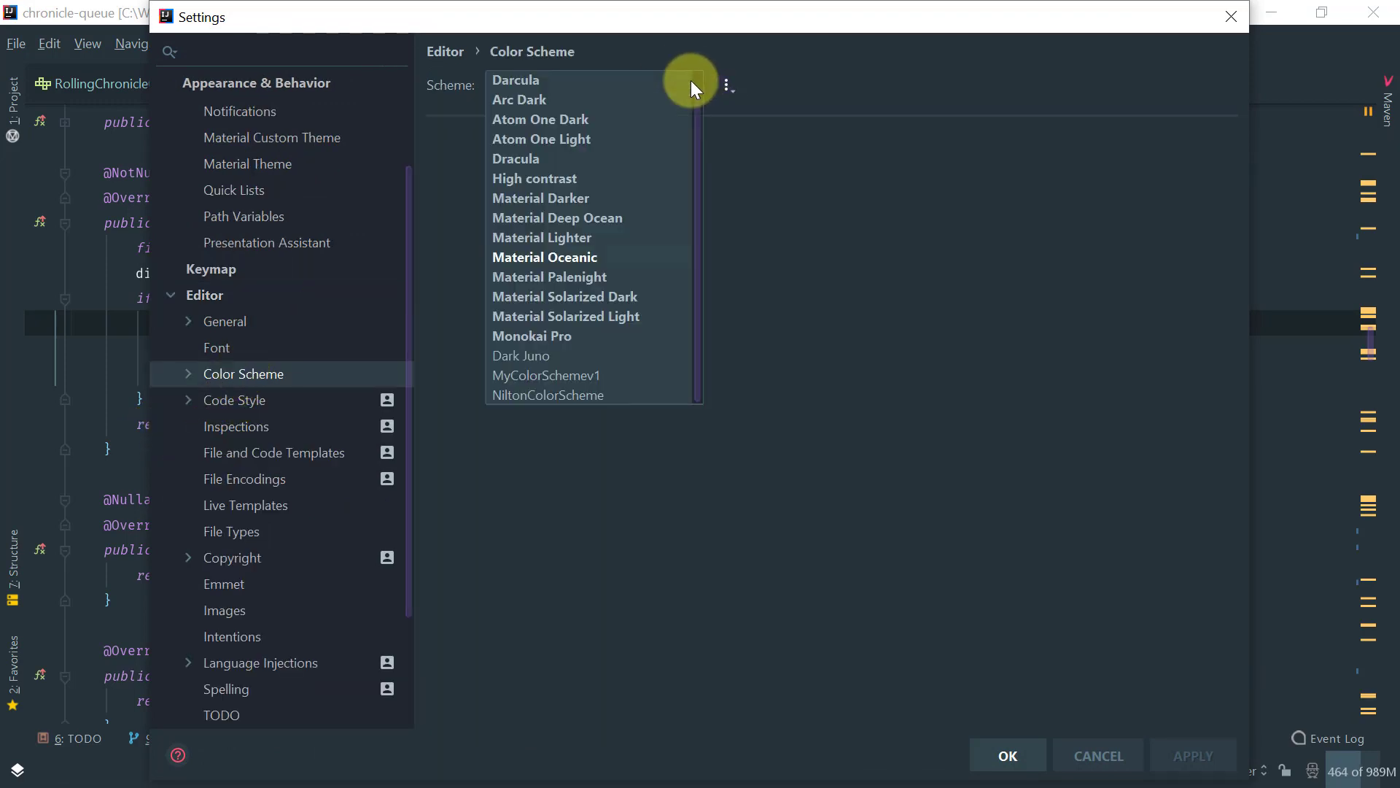
pyautogui.click(584, 395)
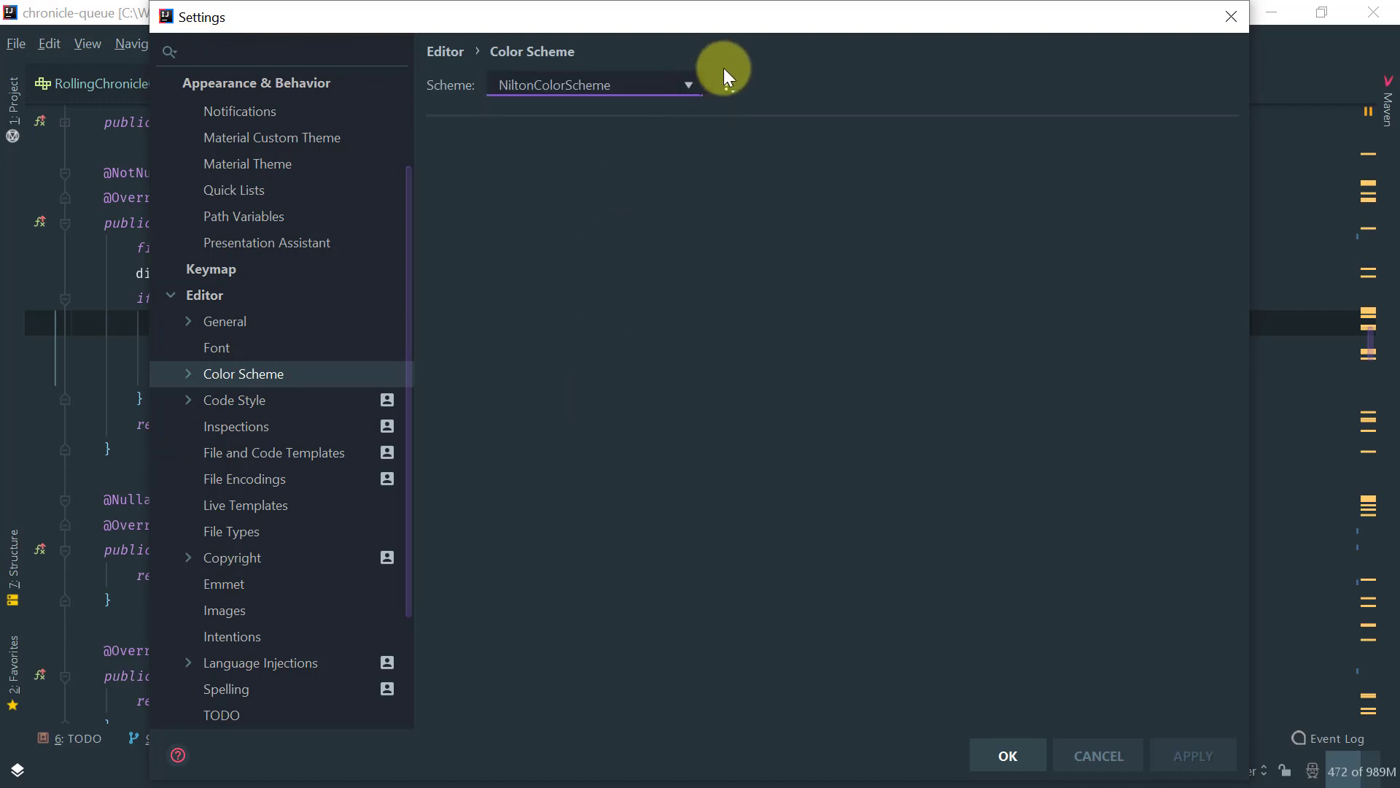
# Open the icls export for the NiltonColorScheme scheme, then cancel it and dismiss the settings.
pyautogui.click(728, 86)
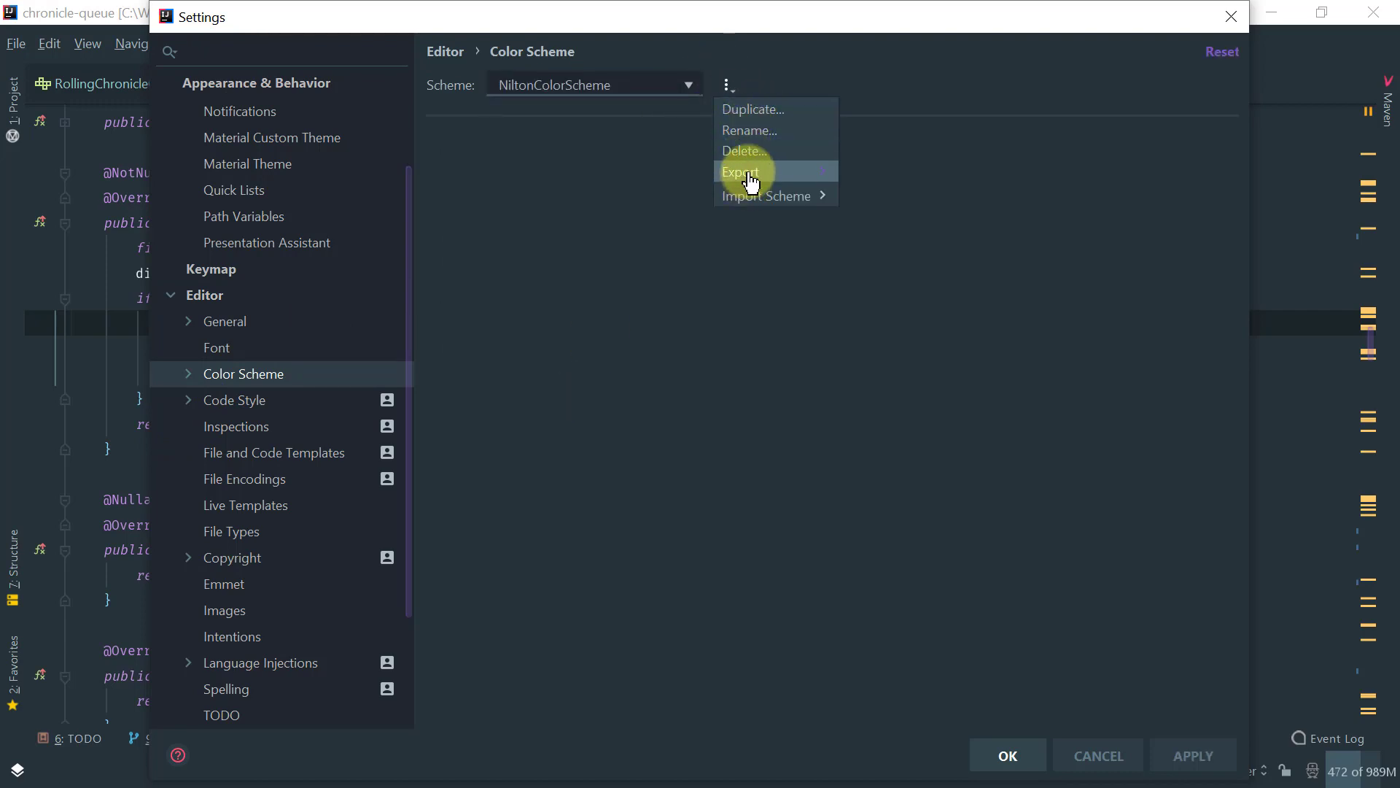
pyautogui.moveTo(751, 178)
pyautogui.click(901, 175)
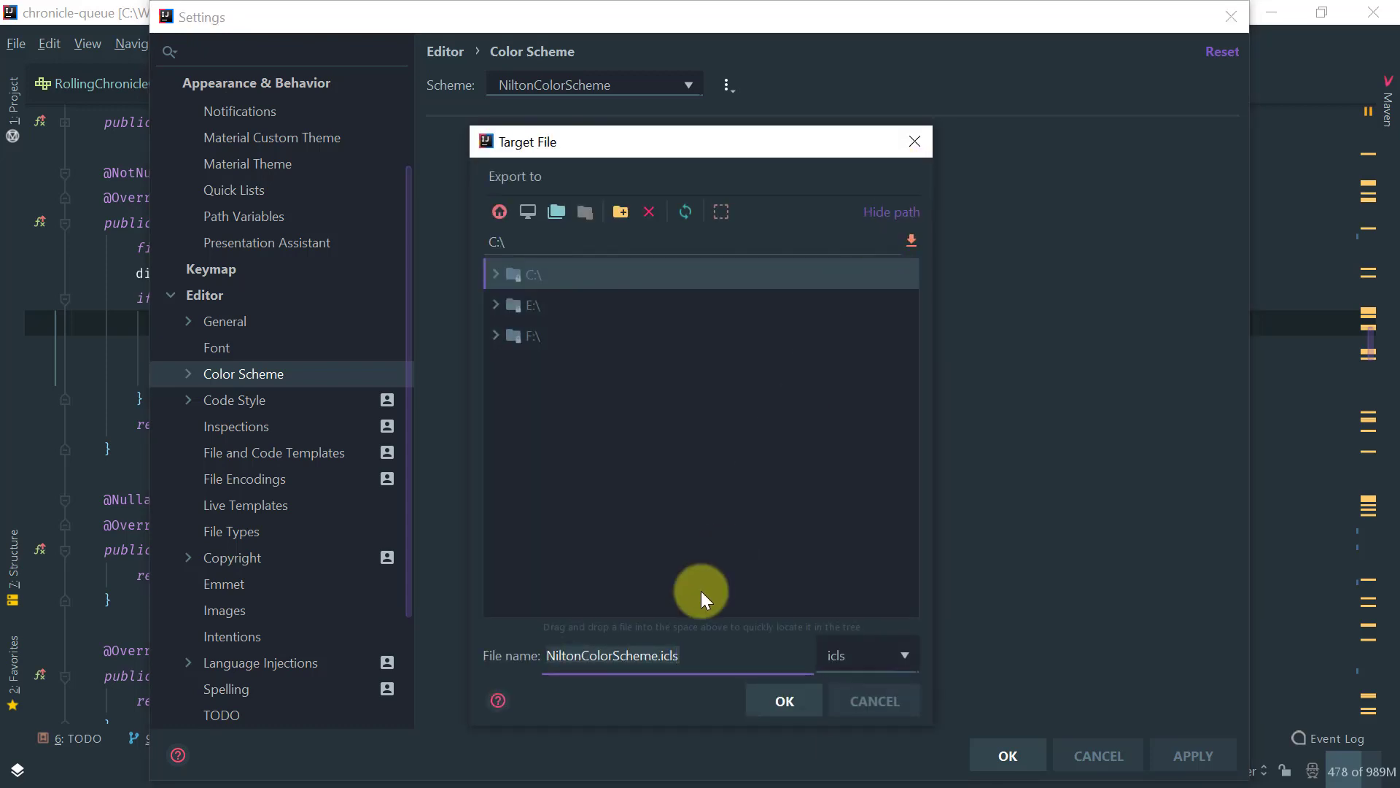
pyautogui.click(869, 702)
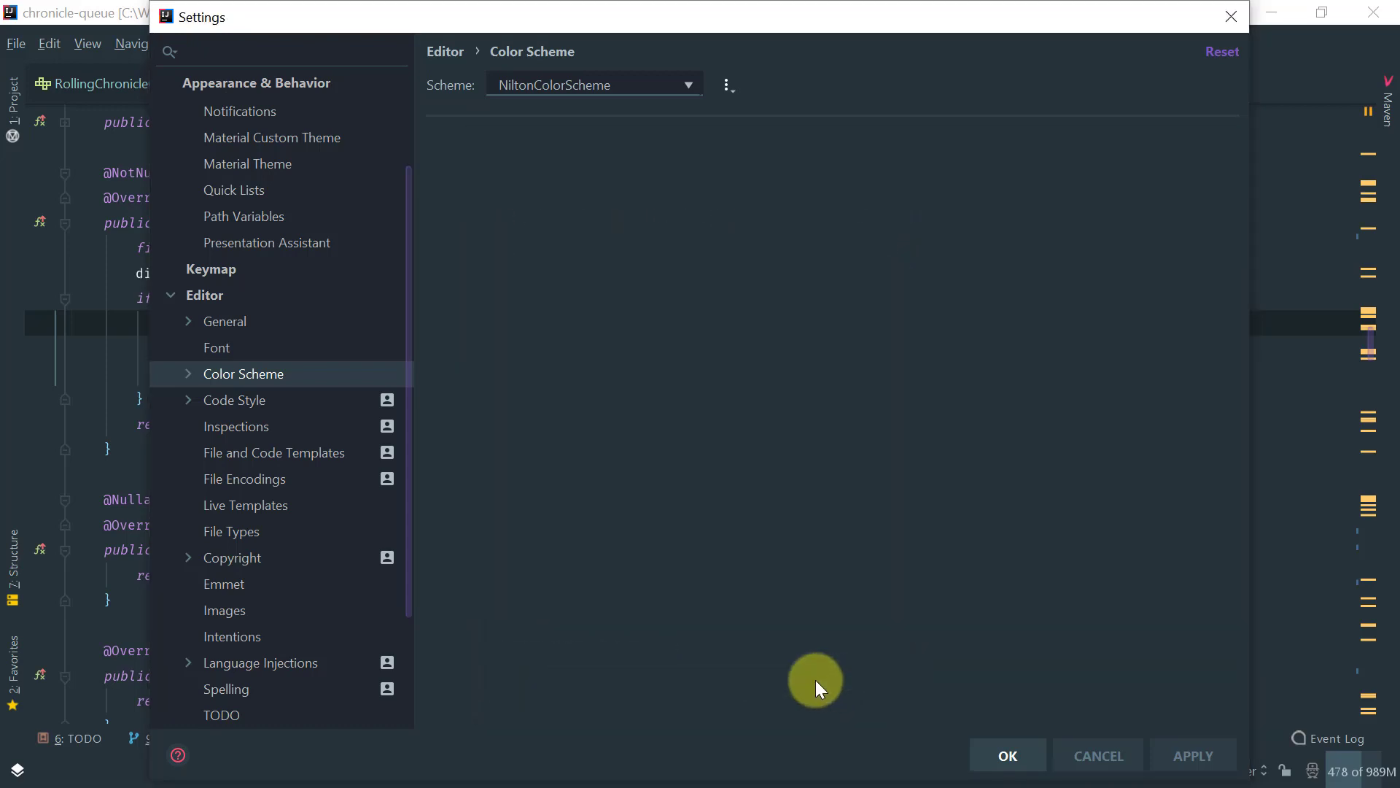
pyautogui.click(1114, 754)
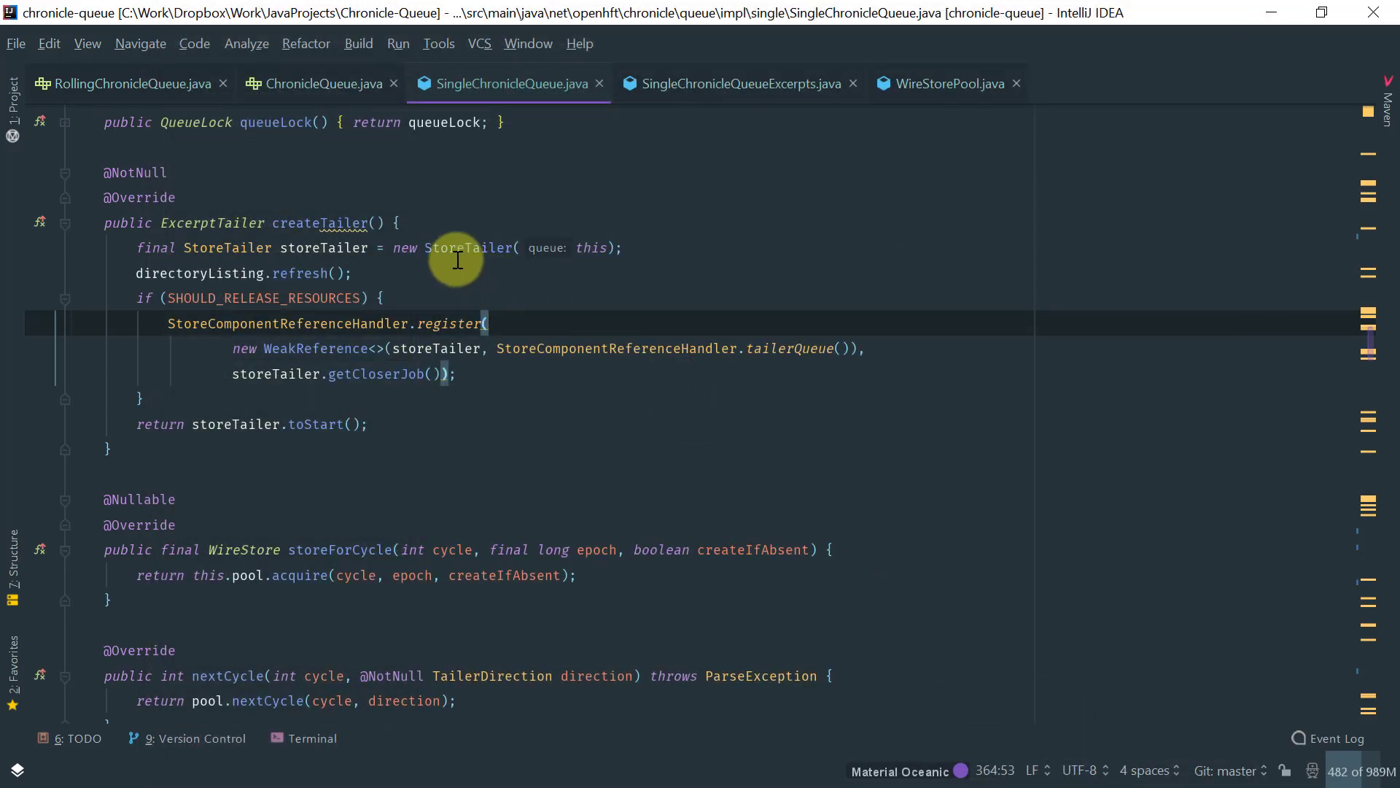
# Bring up the Settings Repository dialog to view its upstream URL, merge and overwrite options, then dismiss it.
pyautogui.click(455, 299)
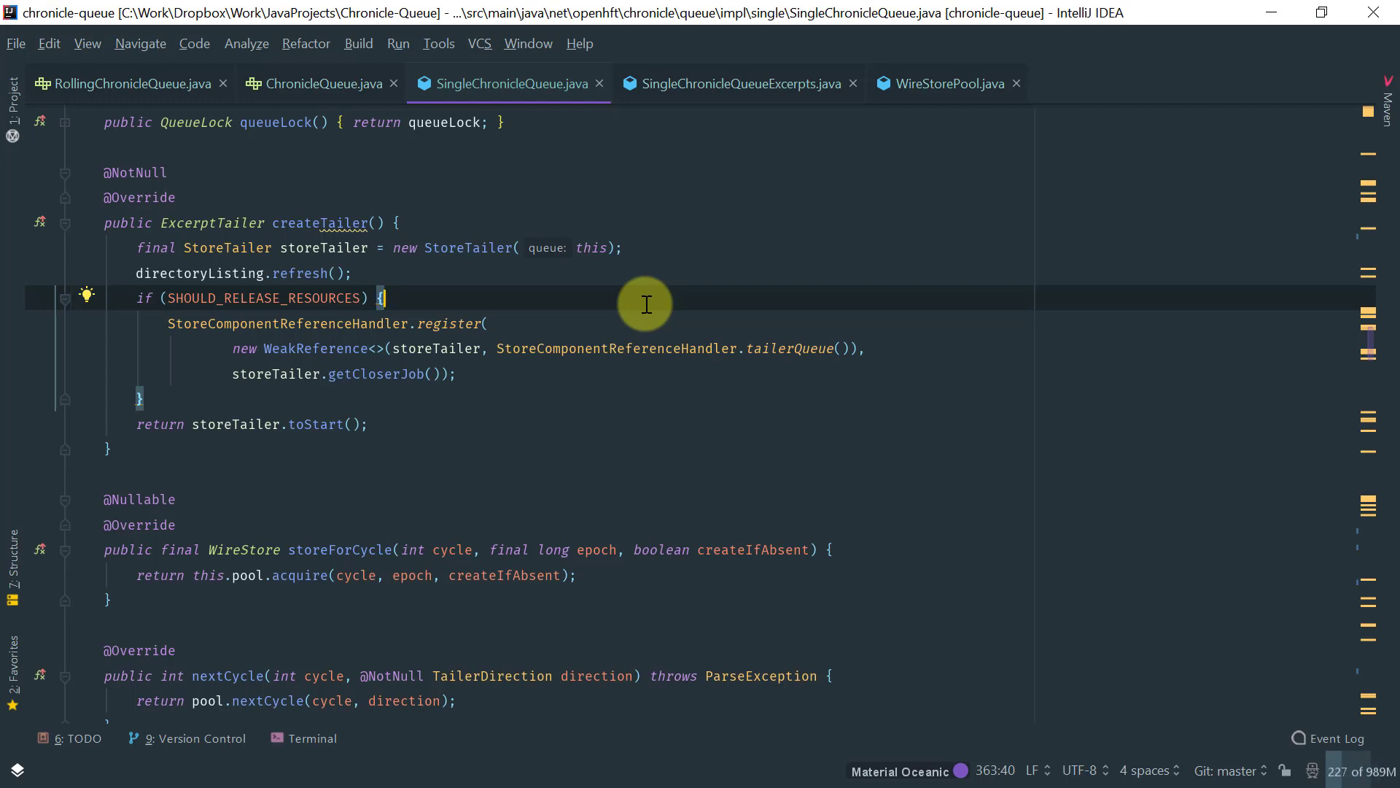
pyautogui.hotkey('alt', 'f')
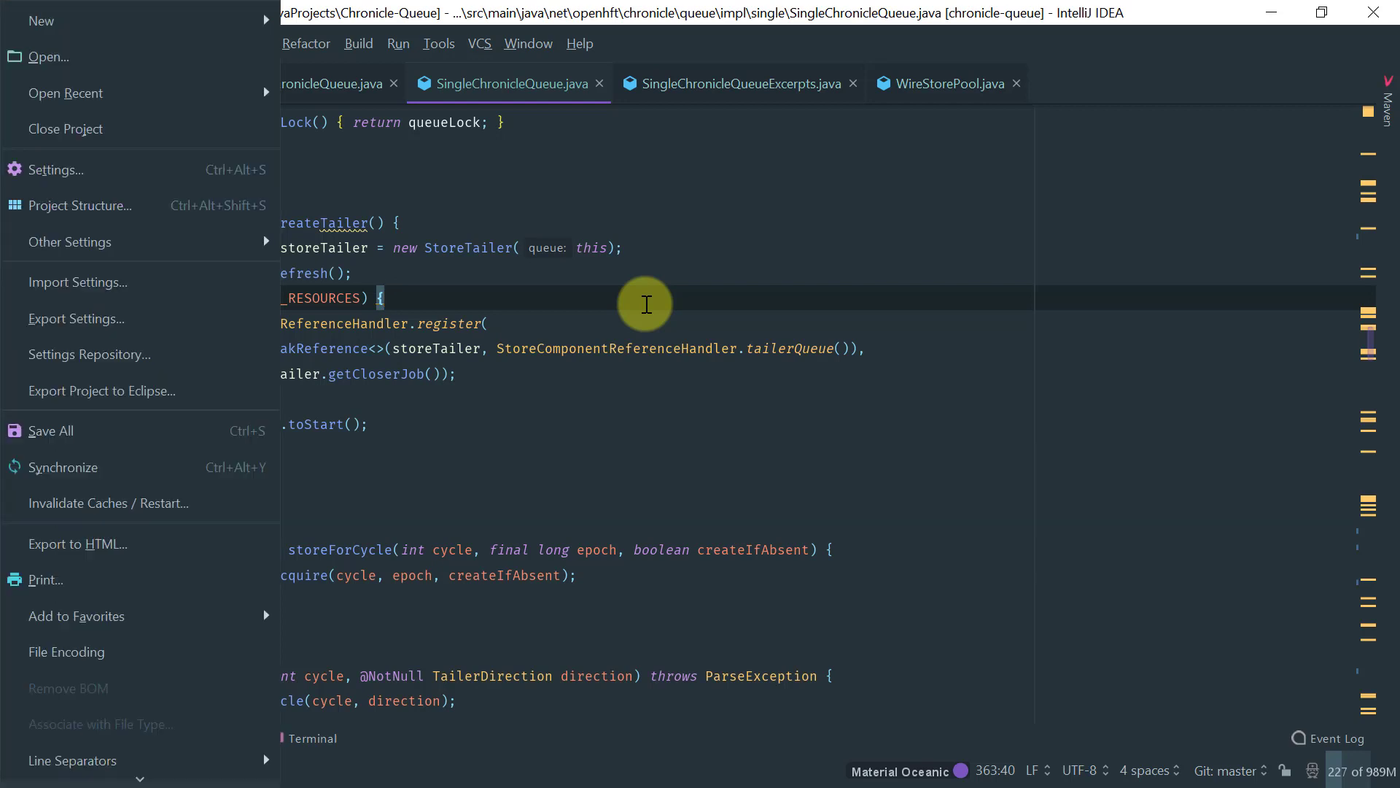
pyautogui.press('Down')
pyautogui.press('Down')
pyautogui.press('Down')
pyautogui.press('Down')
pyautogui.press('Down')
pyautogui.press('Down')
pyautogui.press('Down')
pyautogui.press('Down')
pyautogui.press('Down')
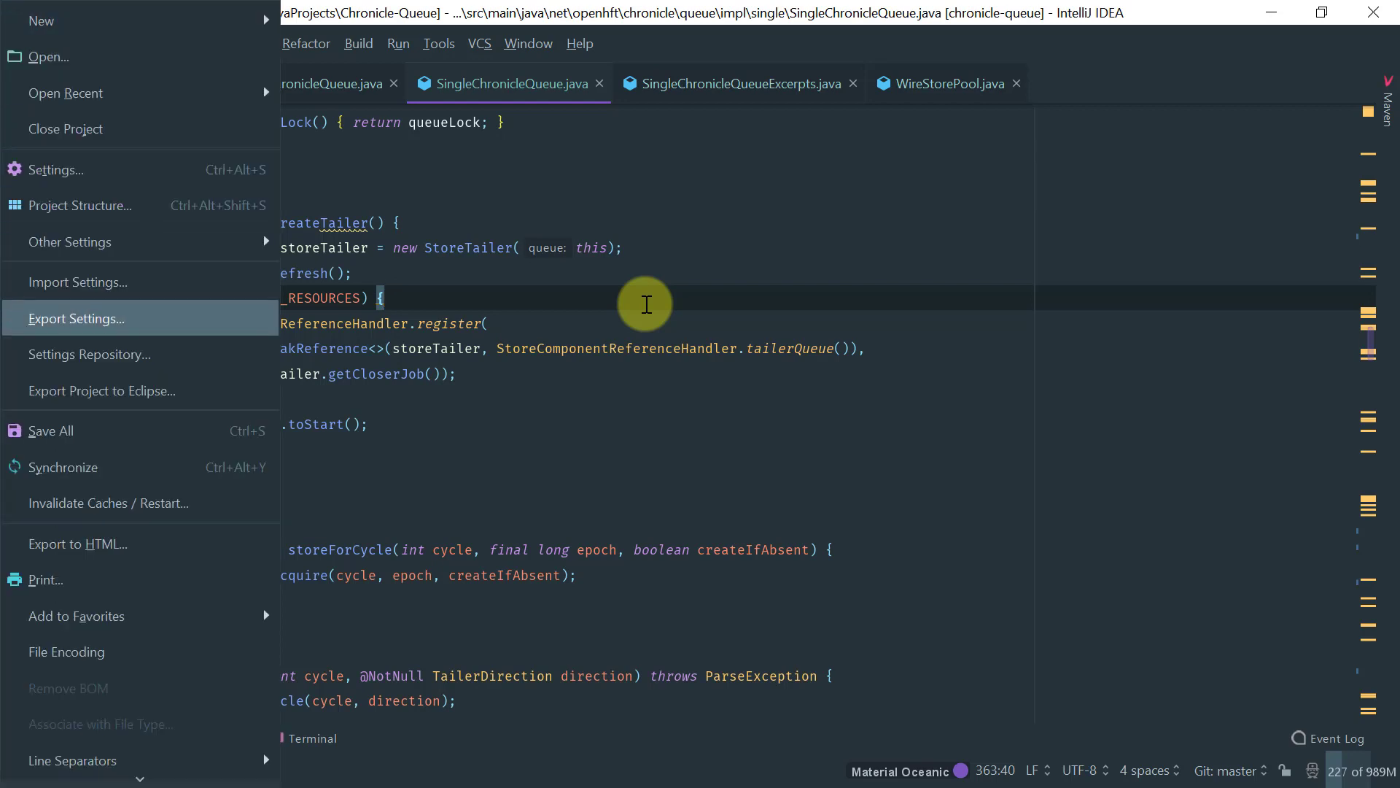
pyautogui.press('Return')
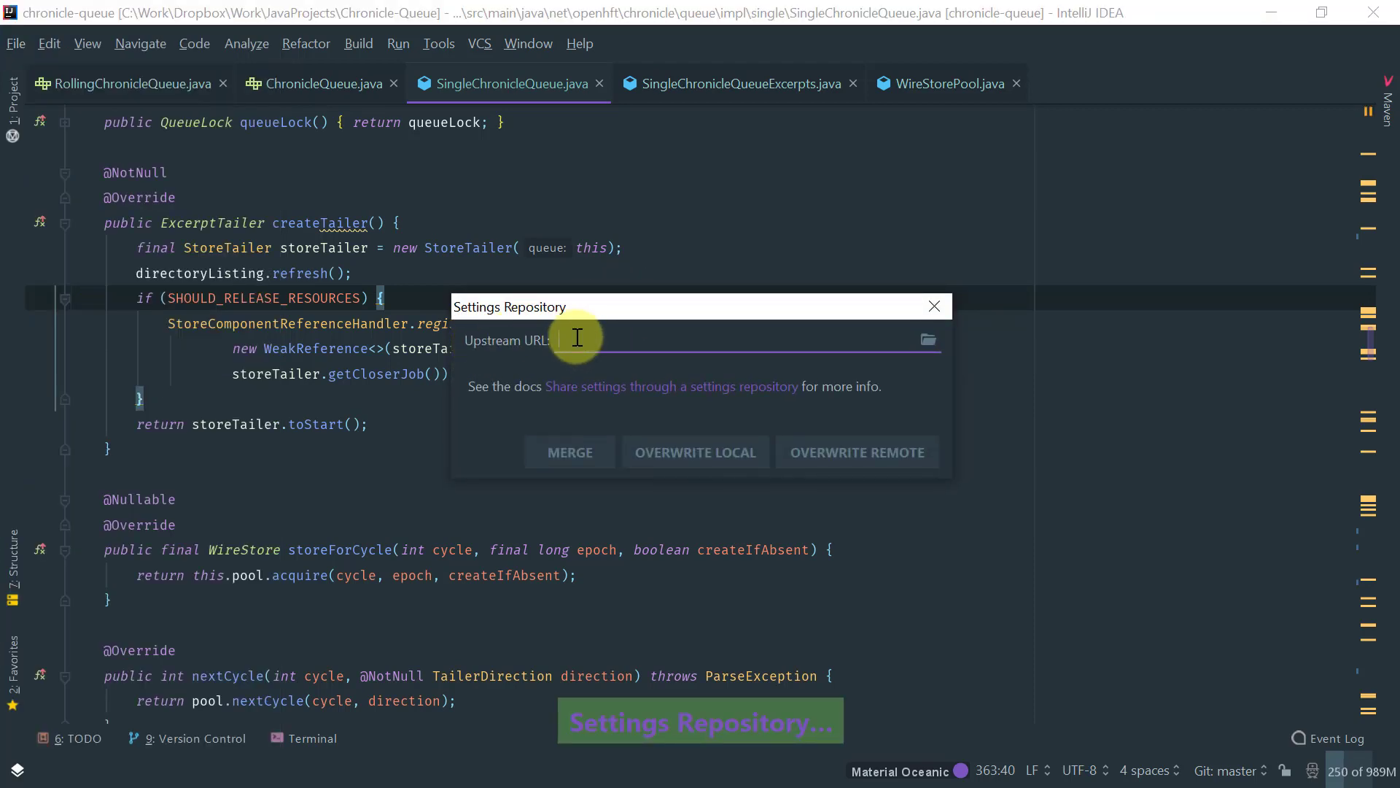
pyautogui.click(936, 306)
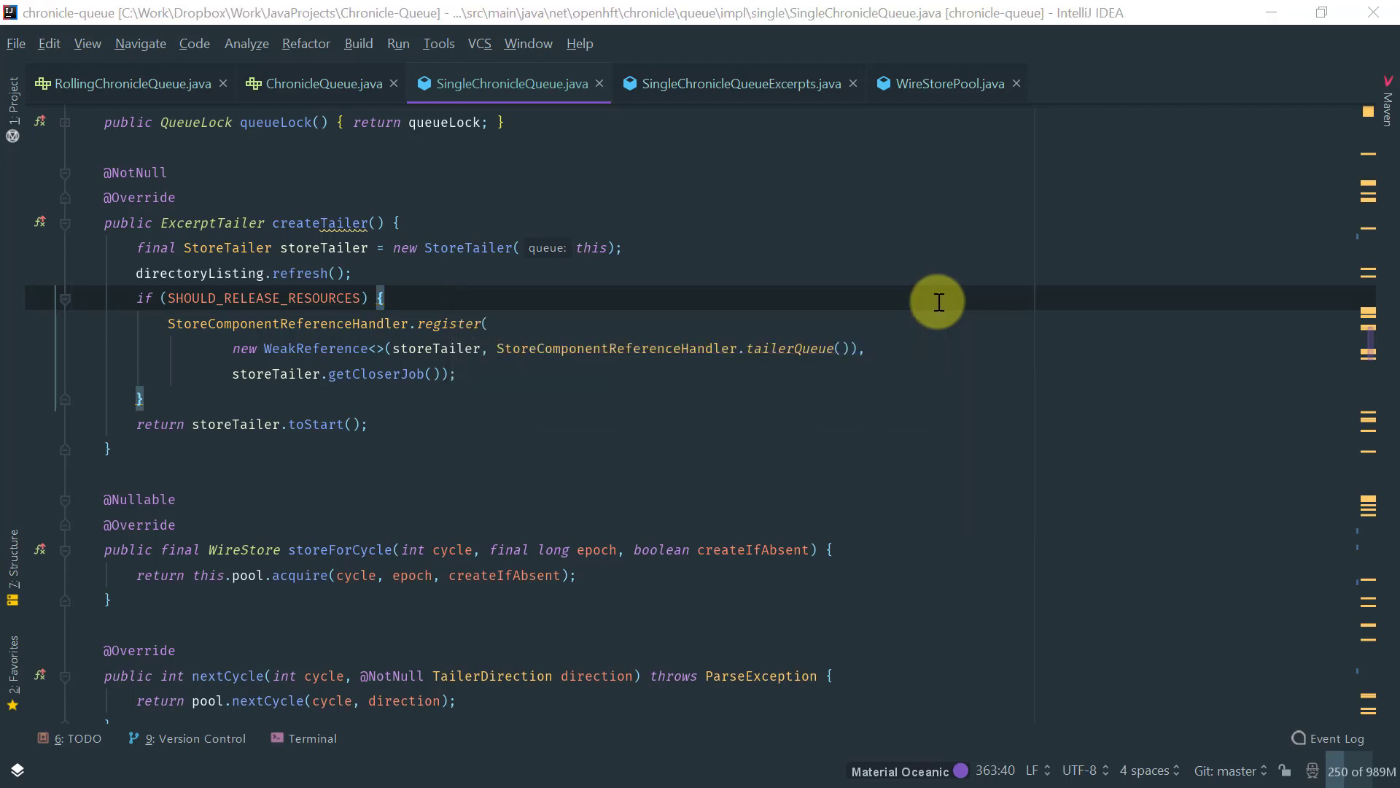
# Switch to the Chrome browser, close the IntelliJ IDEA reference card PDF and start a new GitHub repository.
pyautogui.hotkey('alt', 'Tab')
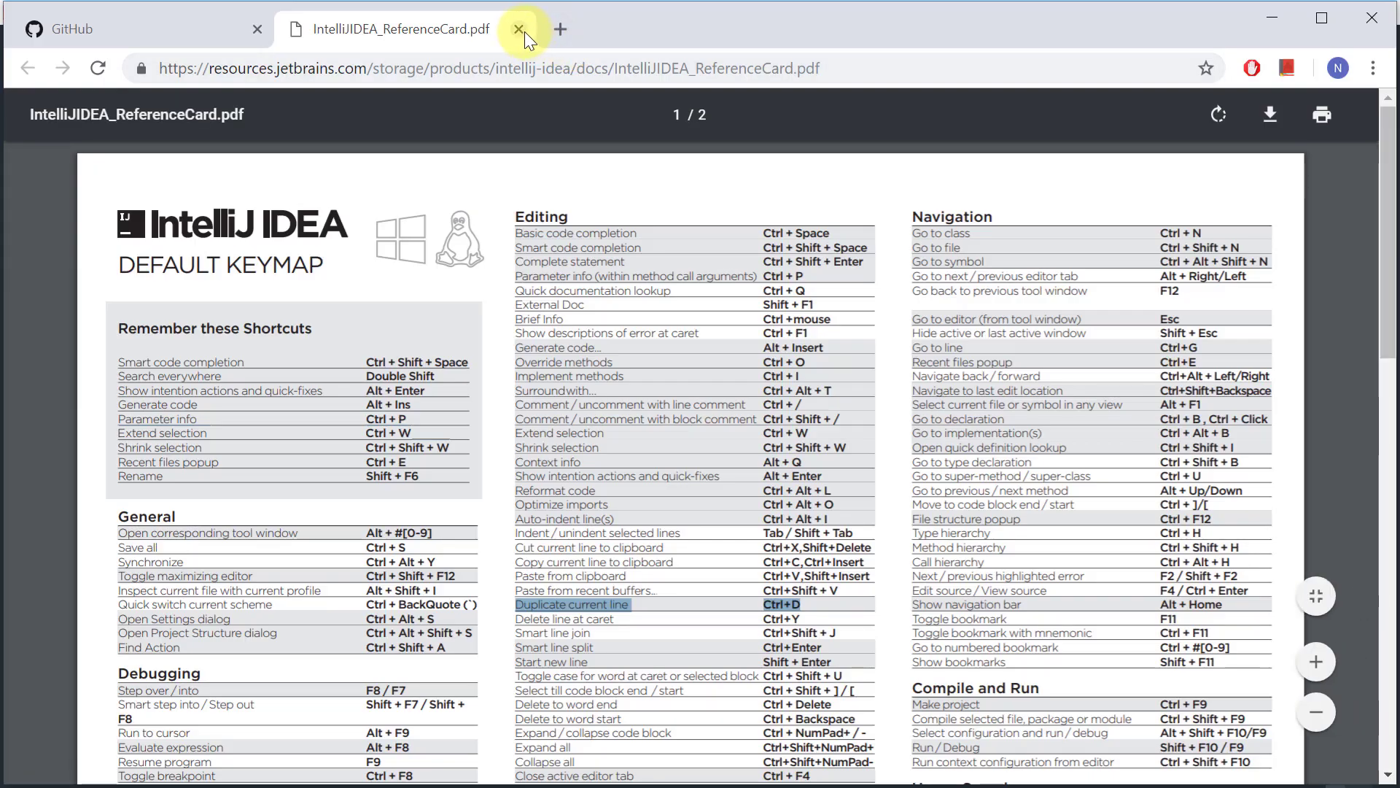
pyautogui.click(523, 33)
pyautogui.click(288, 208)
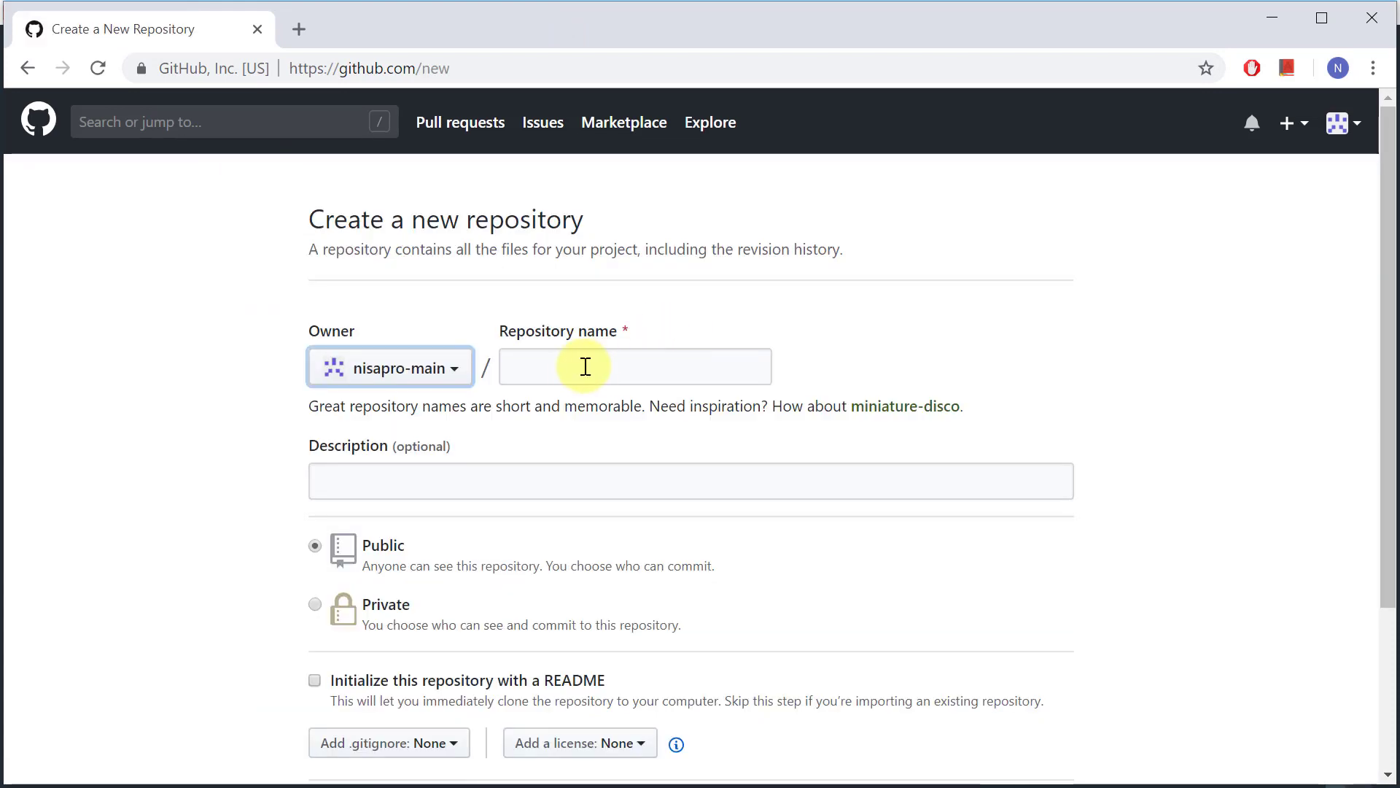
# Name the repository intellij-idea-settings and create it as a public repository without a README.
pyautogui.click(576, 377)
pyautogui.write('intell')
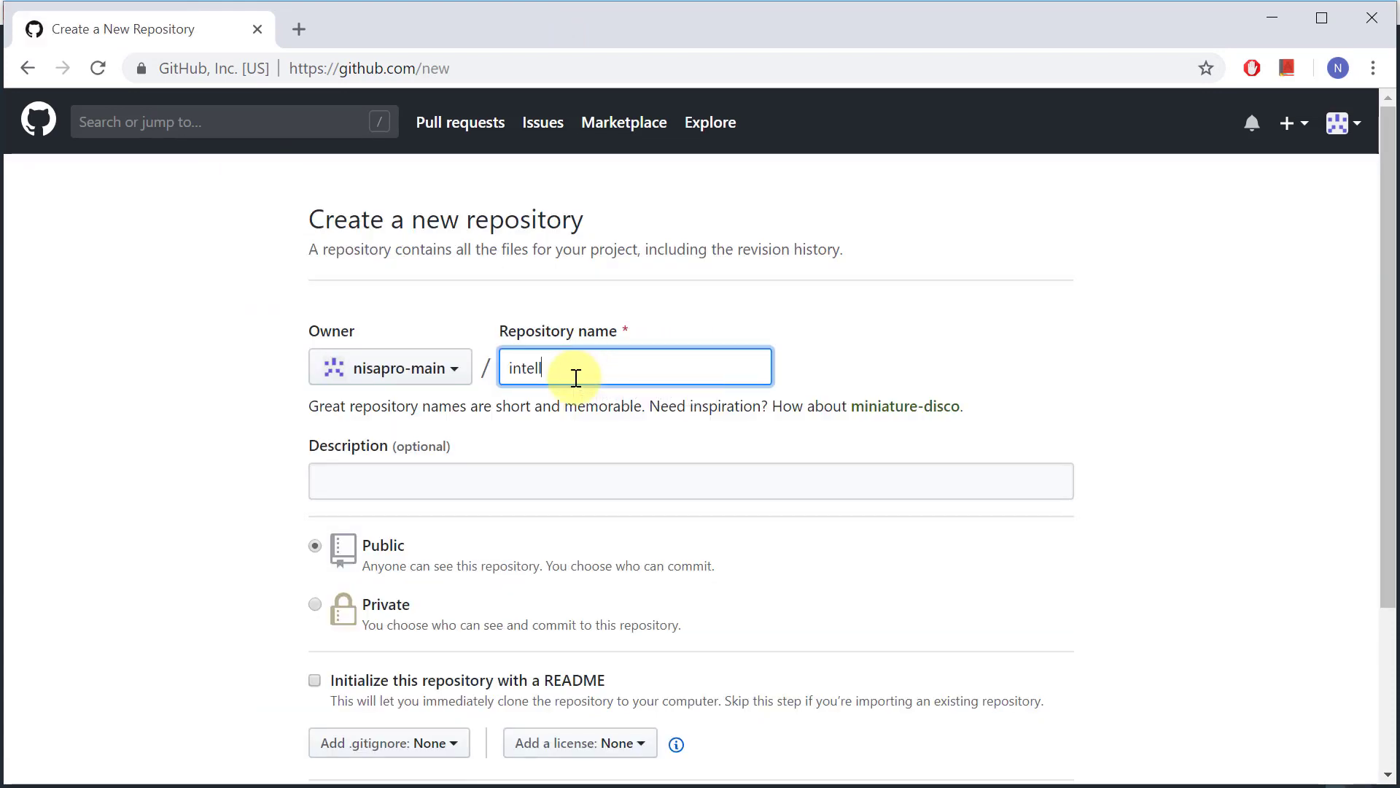
pyautogui.write('ij-i')
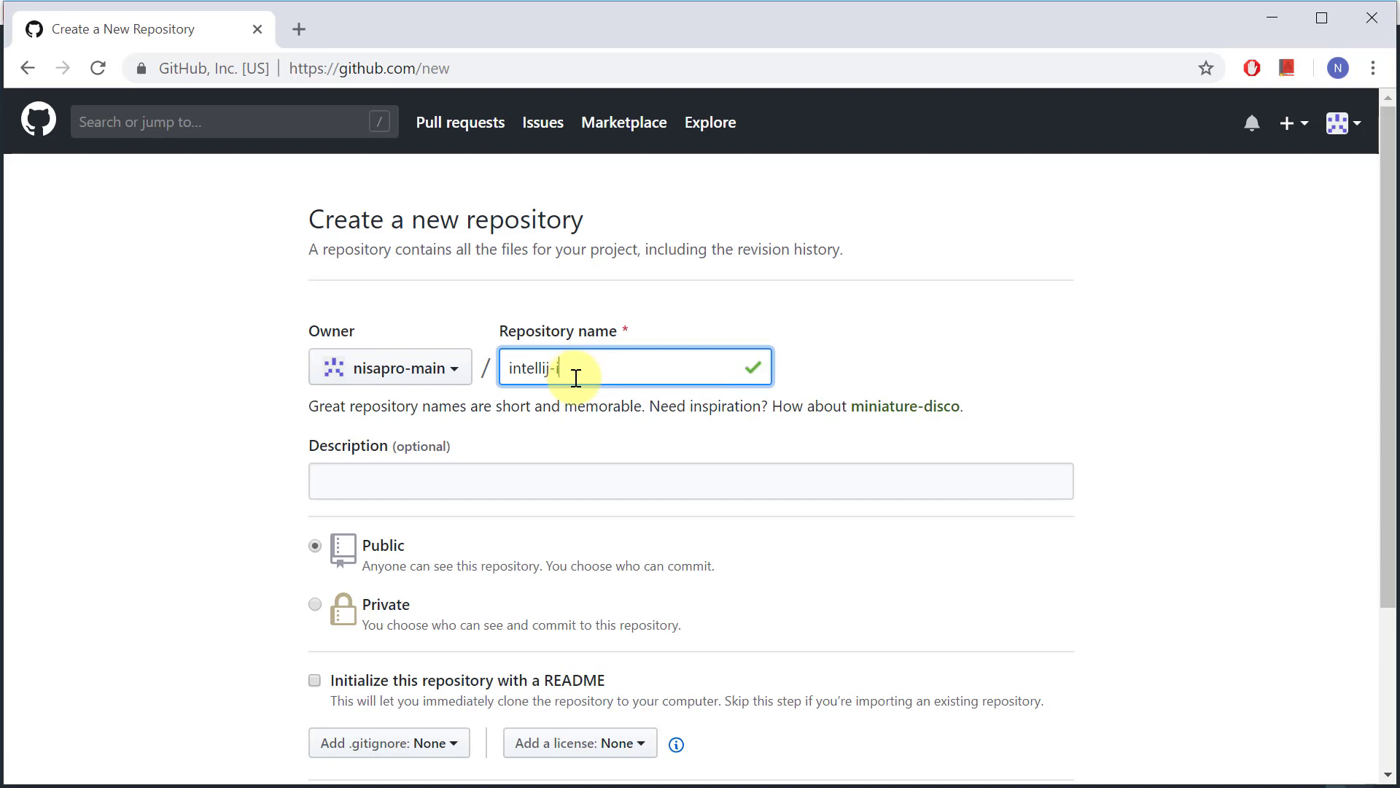
pyautogui.write('dea-settings')
pyautogui.scroll(-3, 576, 378)
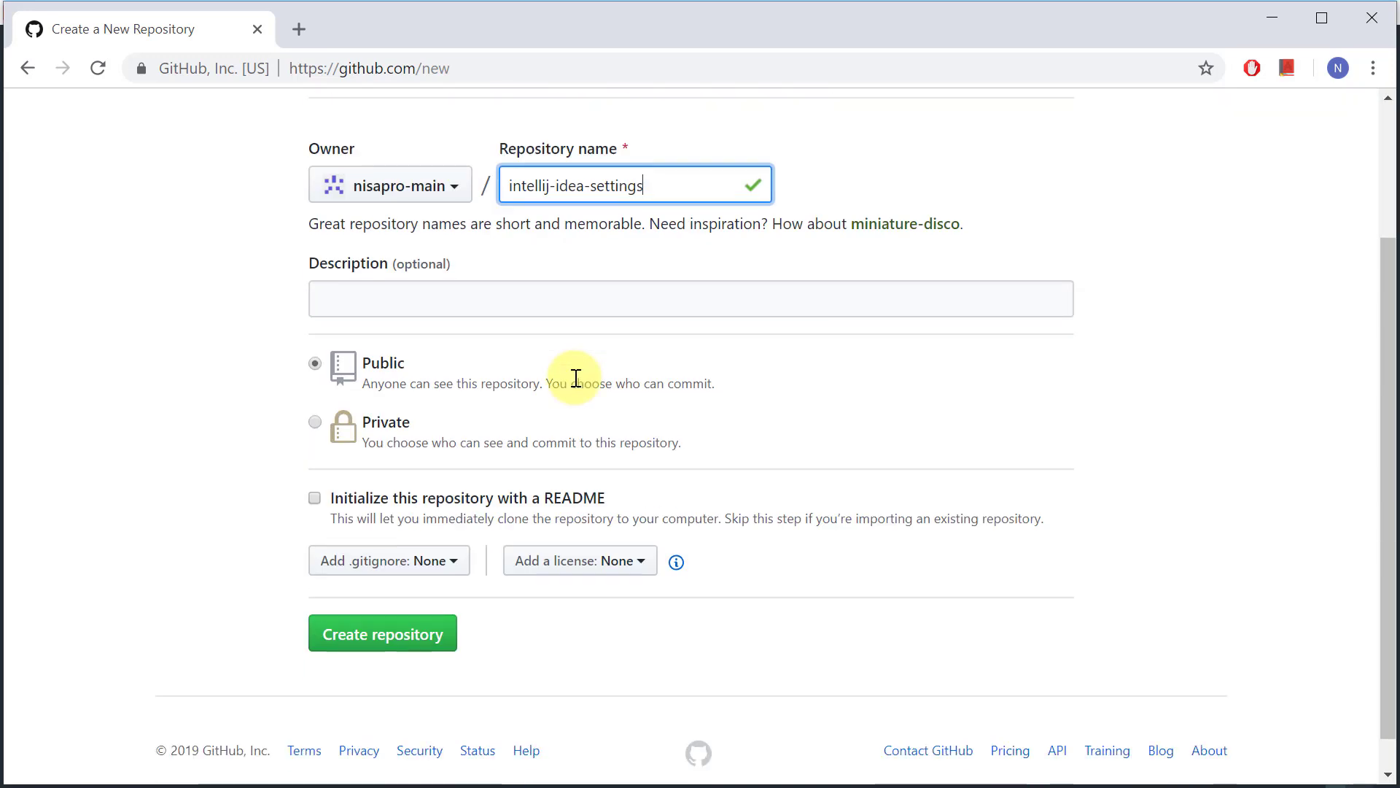
pyautogui.click(373, 646)
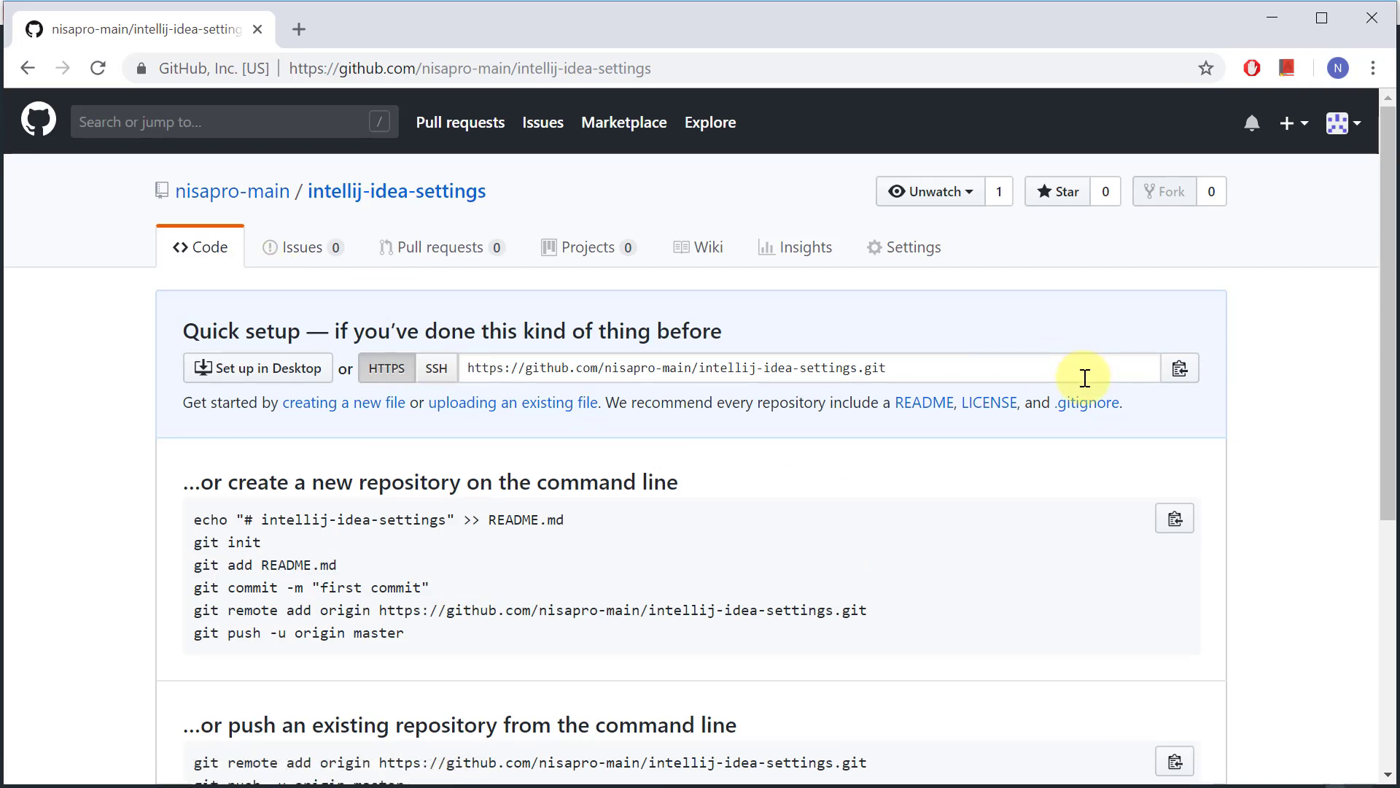
# Copy the HTTPS clone URL of the new intellij-idea-settings repository.
pyautogui.scroll(-1, 1084, 377)
pyautogui.scroll(1, 1083, 377)
pyautogui.click(390, 192)
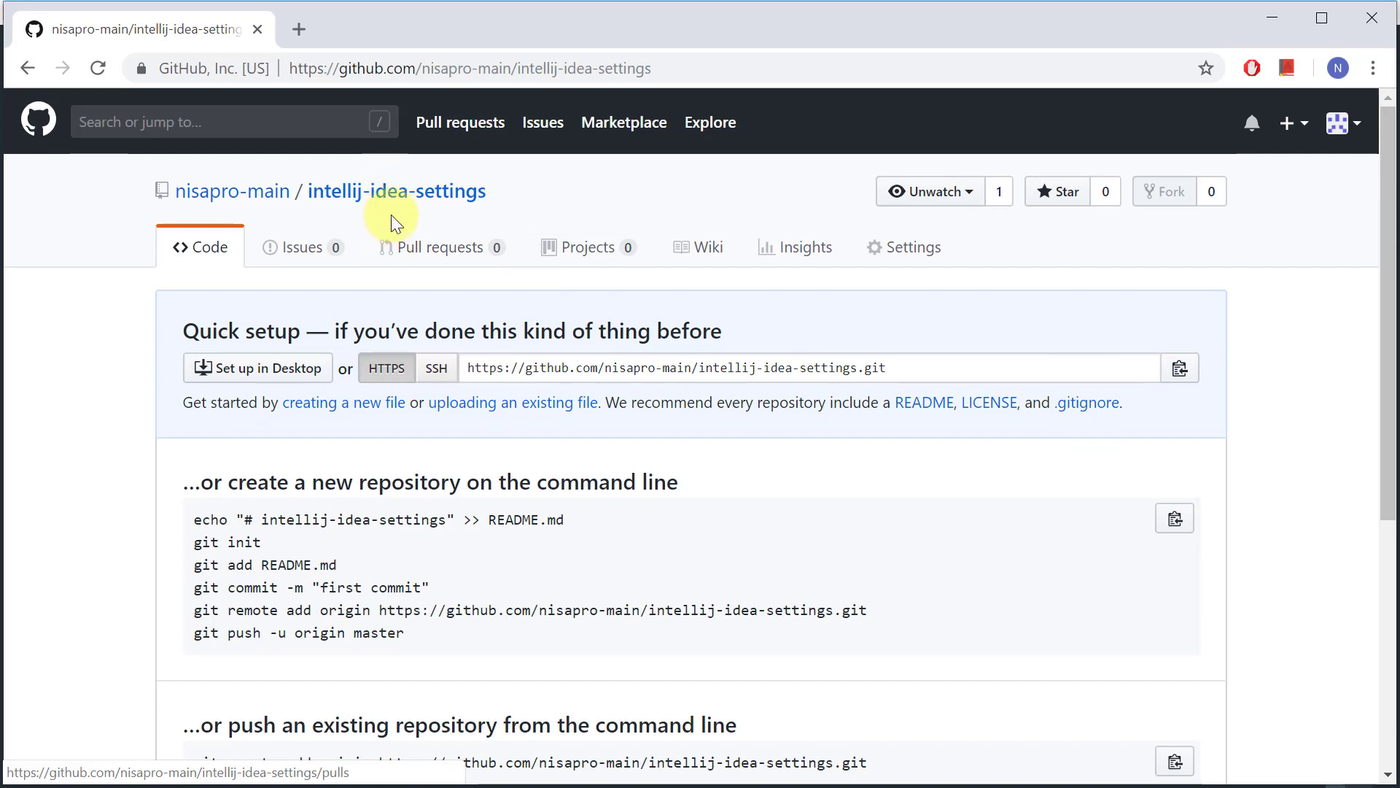
pyautogui.click(1180, 376)
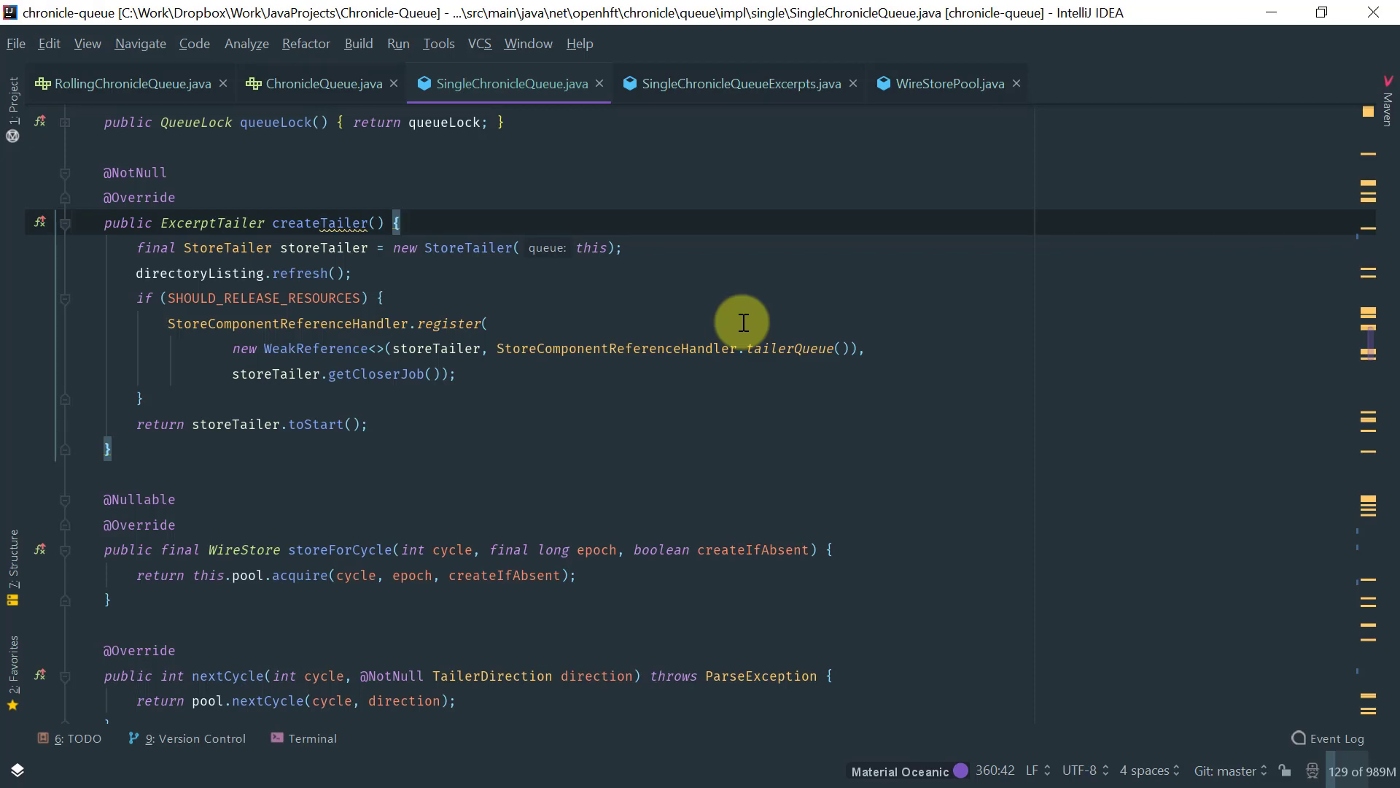
# Back in IntelliJ IDEA, locate the Settings Repository command without running it.
pyautogui.hotkey('alt', 'f')
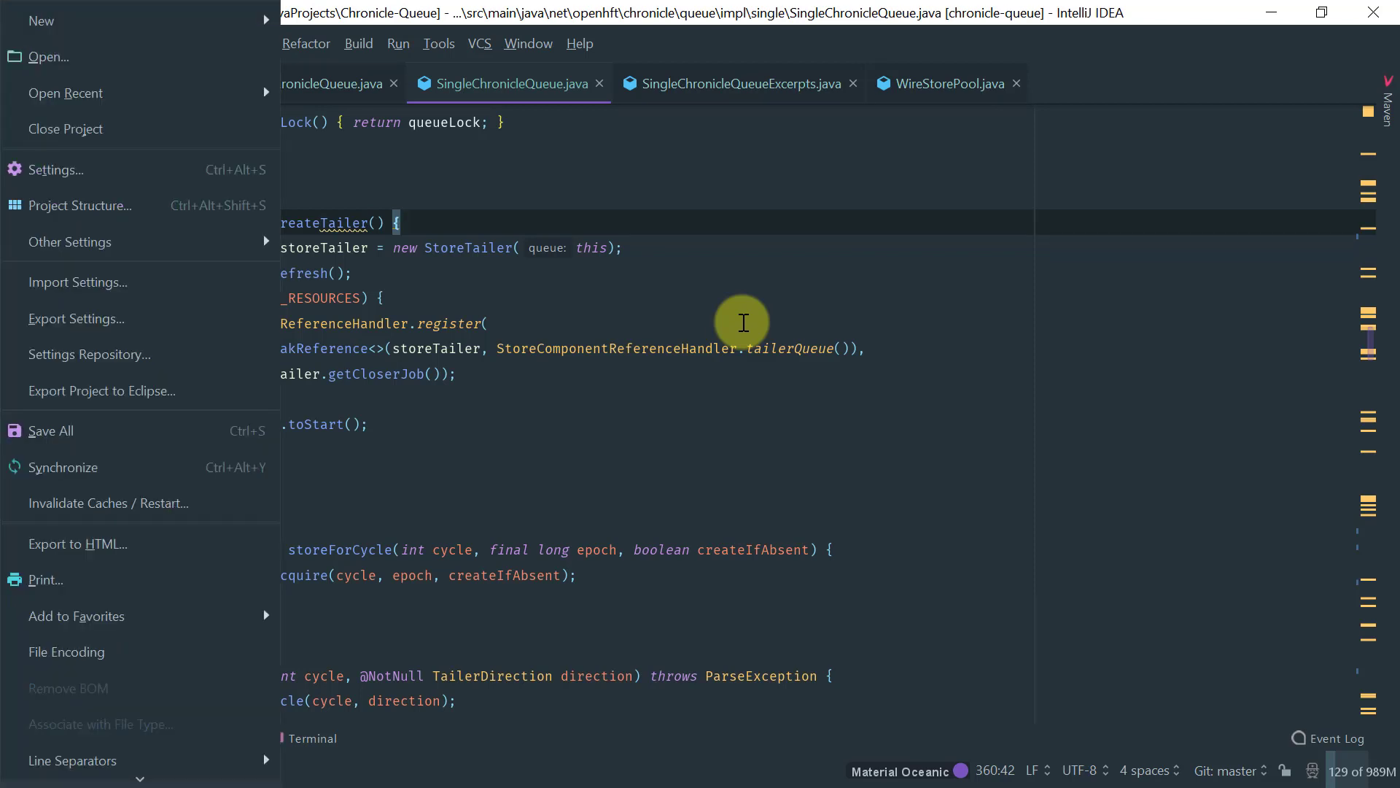
pyautogui.press('Down')
pyautogui.press('Down')
pyautogui.press('Down')
pyautogui.press('Down')
pyautogui.press('Down')
pyautogui.press('Down')
pyautogui.press('Down')
pyautogui.press('Down')
pyautogui.press('Down')
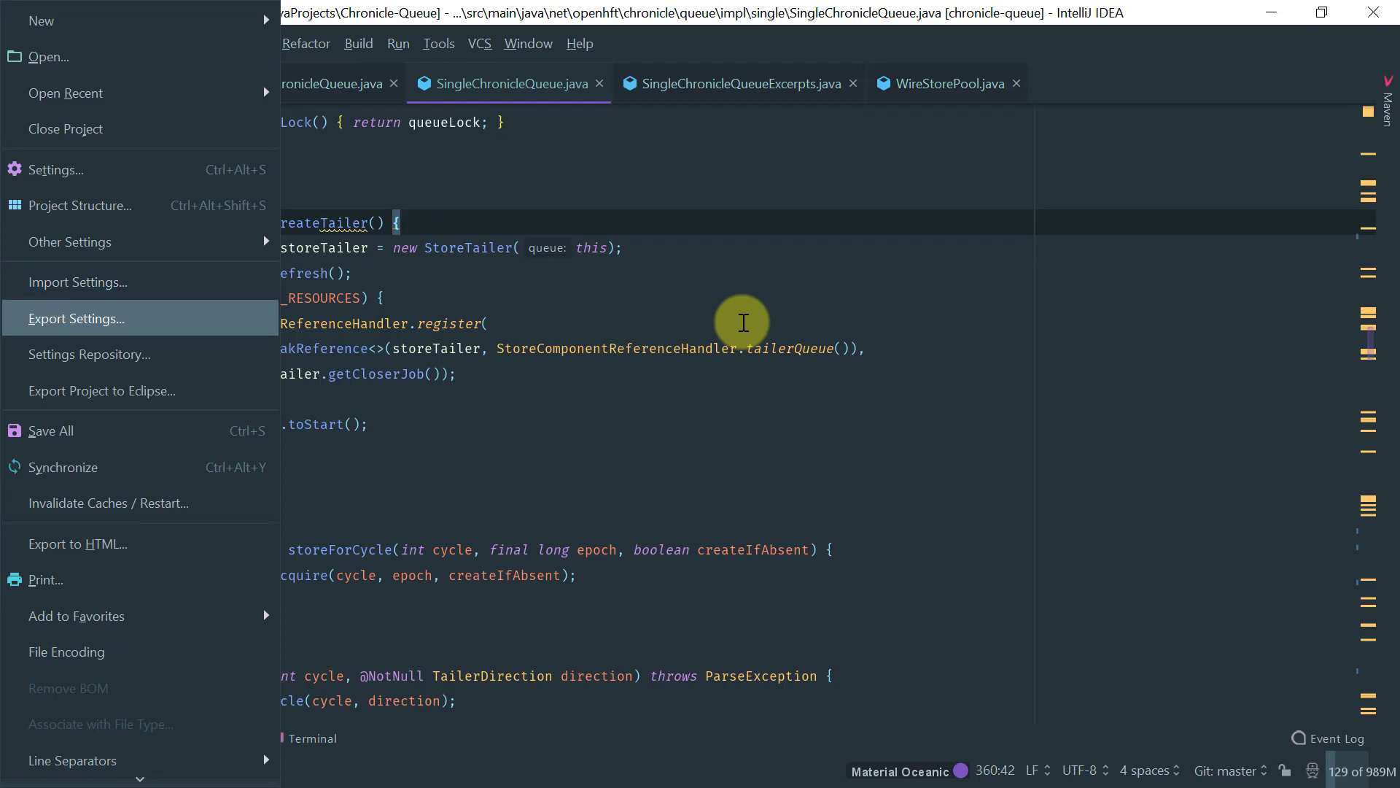
pyautogui.press('Escape')
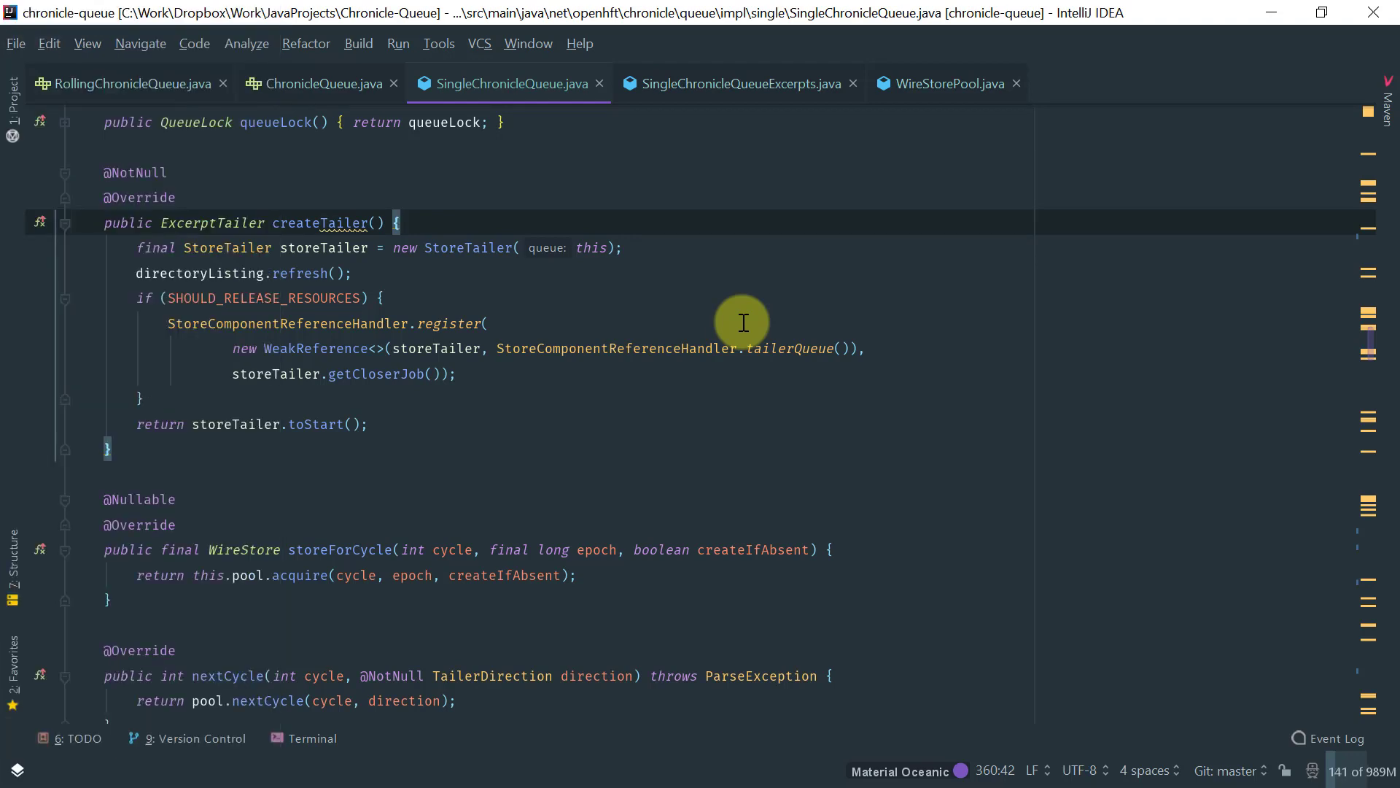
pyautogui.hotkey('alt', 'f')
pyautogui.press('Down')
pyautogui.press('Down')
pyautogui.press('Down')
pyautogui.press('Down')
pyautogui.press('Down')
pyautogui.press('Down')
pyautogui.press('Down')
pyautogui.press('Down')
pyautogui.press('Down')
pyautogui.press('Down')
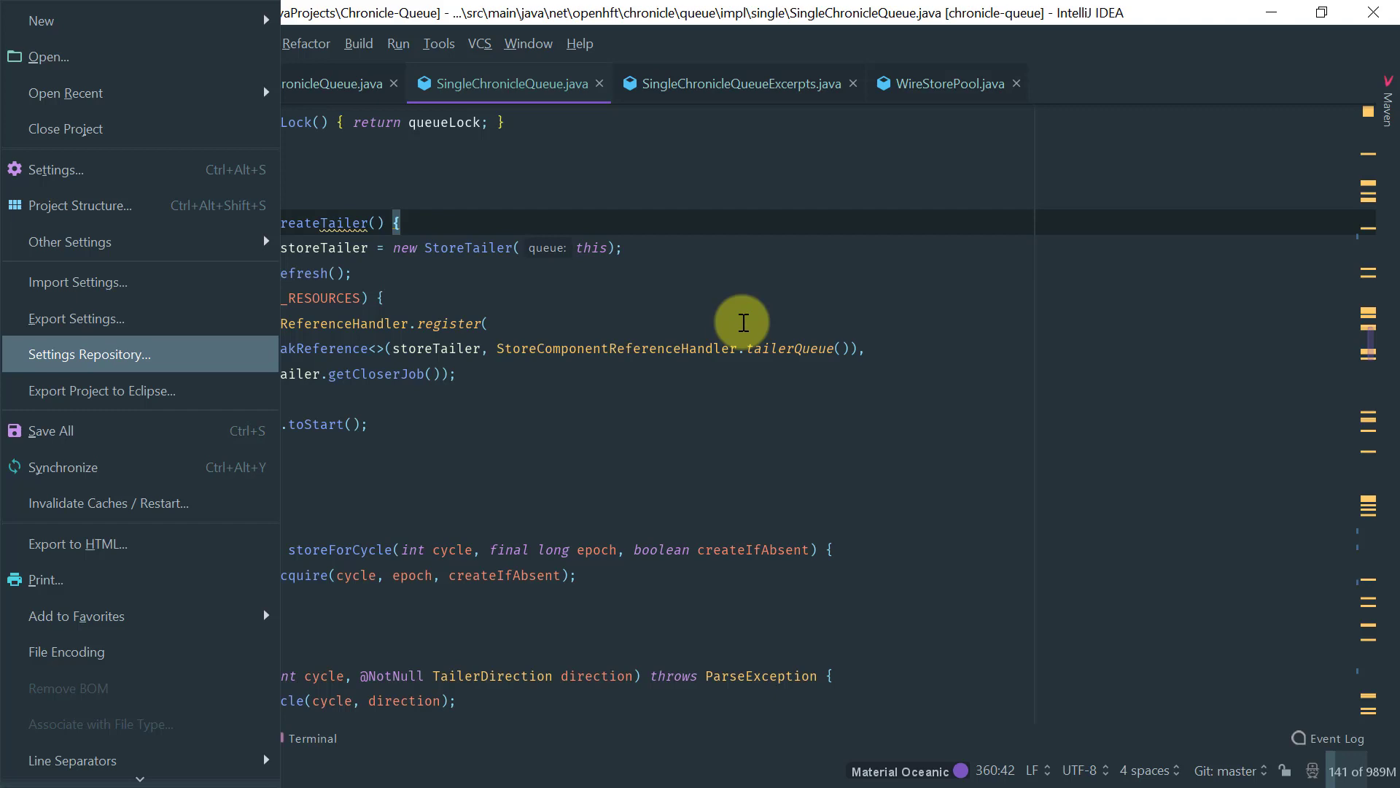
pyautogui.press('Escape')
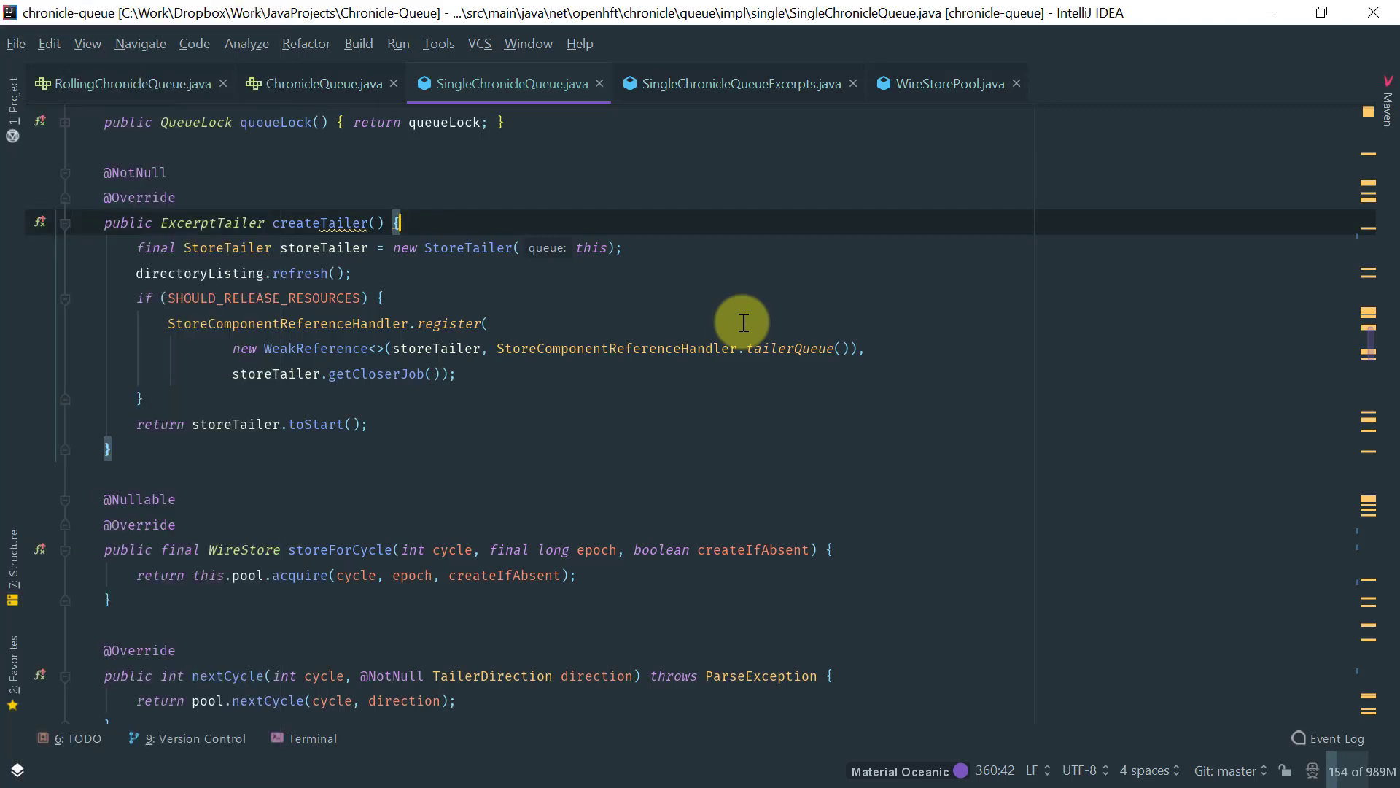
# Check the installed plugins for Settings Repository by searching for "settings", glance at the plugin marketplace and dismiss the Plugins dialog.
pyautogui.hotkey('ctrl', 'shift', 'a')
pyautogui.write('nilton')
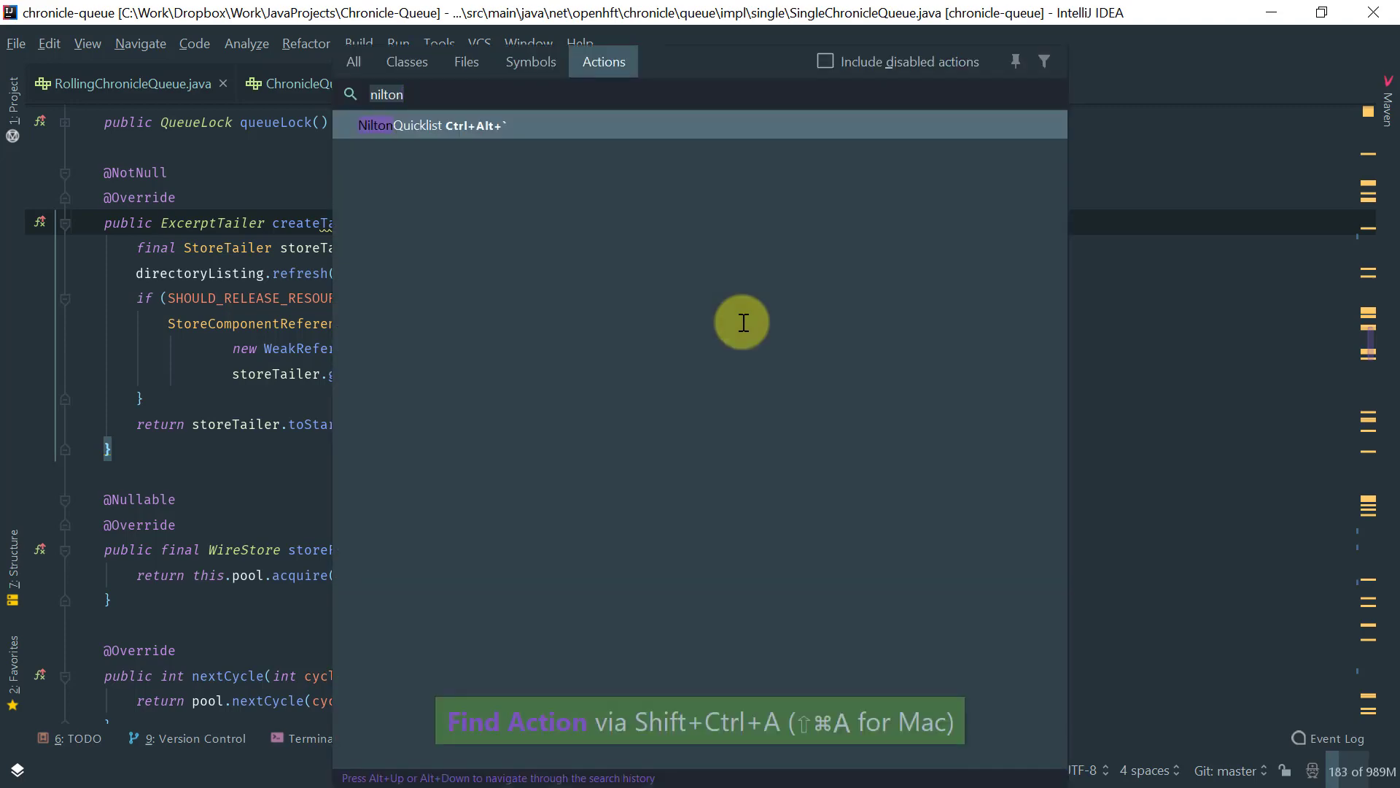
pyautogui.hotkey('ctrl', 'BackSpace')
pyautogui.write('plugins')
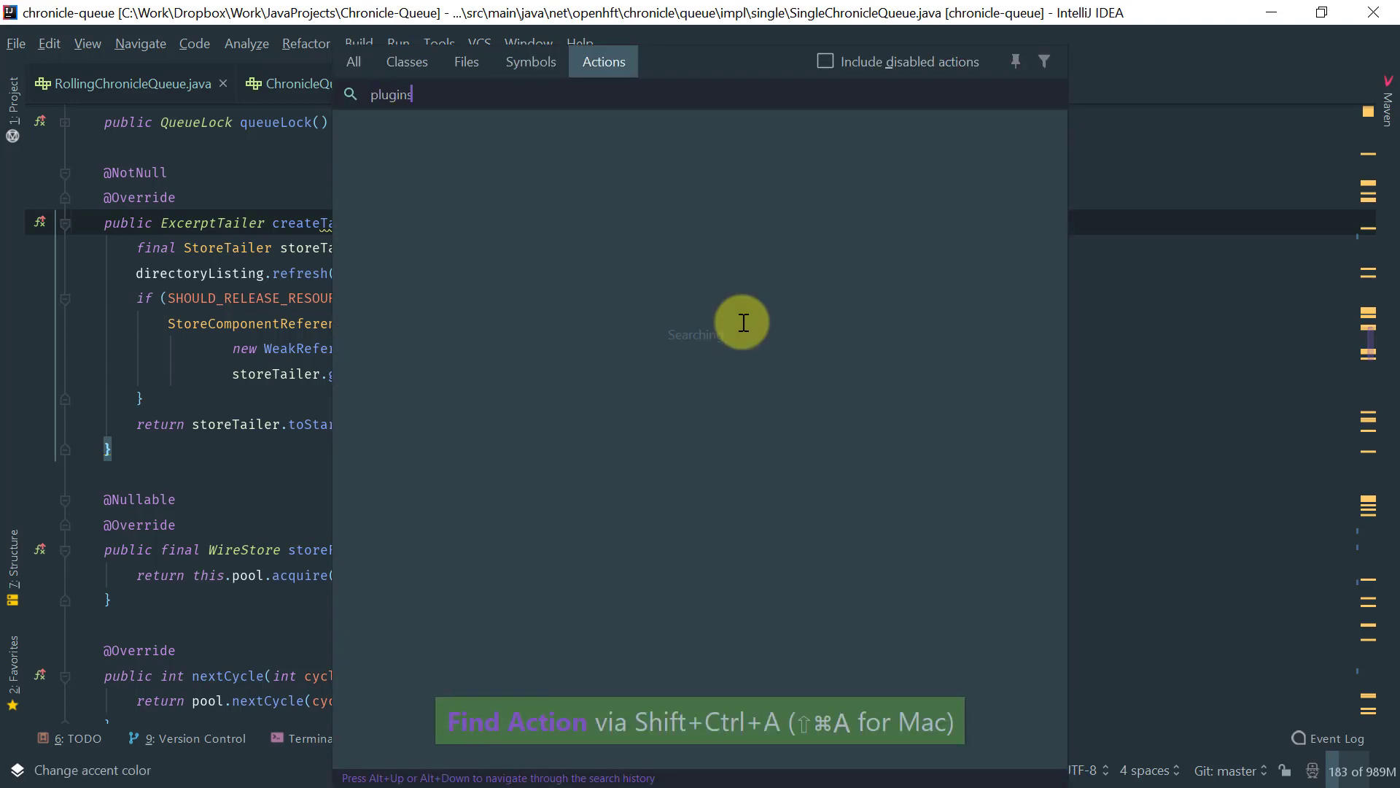
pyautogui.press('Return')
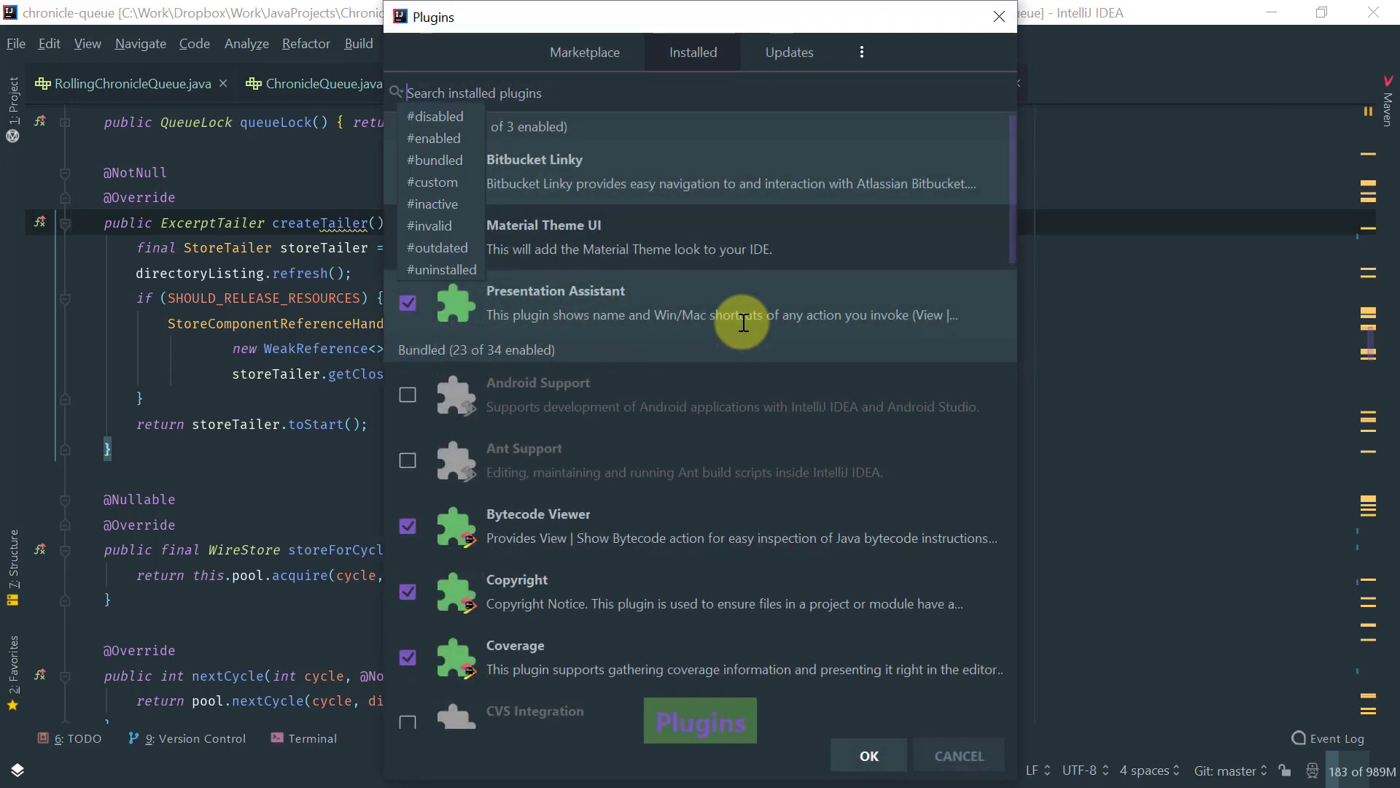
pyautogui.write('settings')
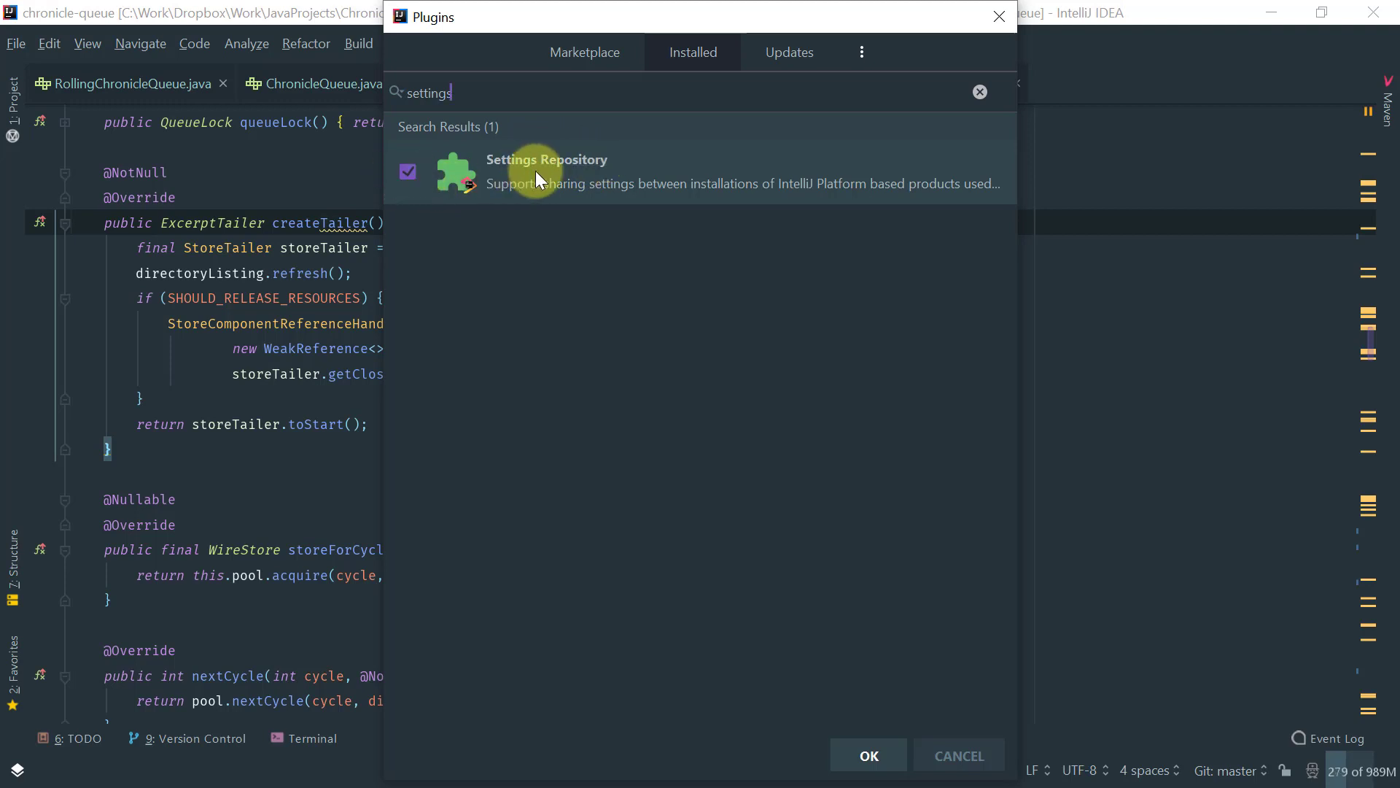
pyautogui.click(584, 55)
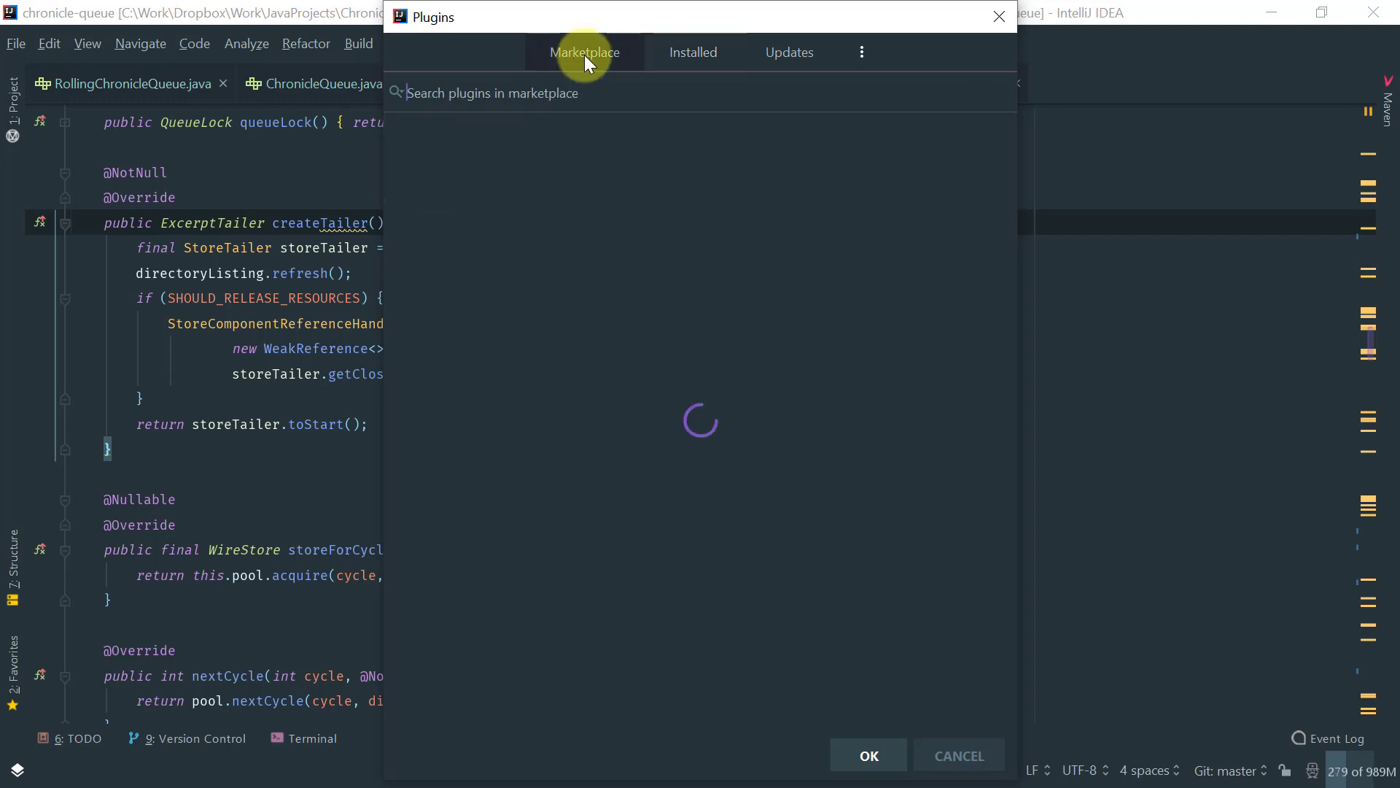
pyautogui.click(999, 17)
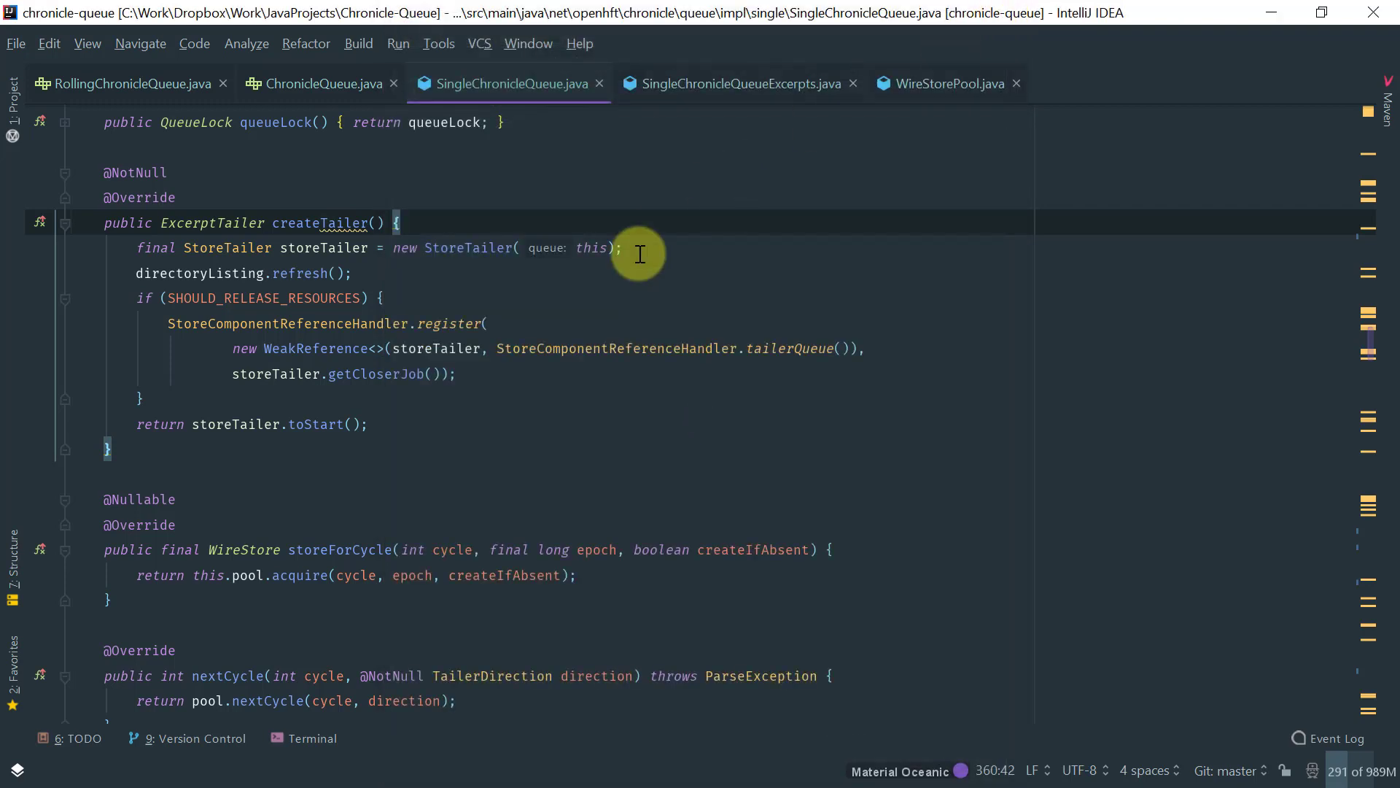
# Open the Settings Repository dialog and paste the copied intellij-idea-settings repository URL as the upstream URL.
pyautogui.hotkey('alt', 'f')
pyautogui.press('Down')
pyautogui.press('Down')
pyautogui.press('Down')
pyautogui.press('Down')
pyautogui.press('Down')
pyautogui.press('Down')
pyautogui.press('Down')
pyautogui.press('Down')
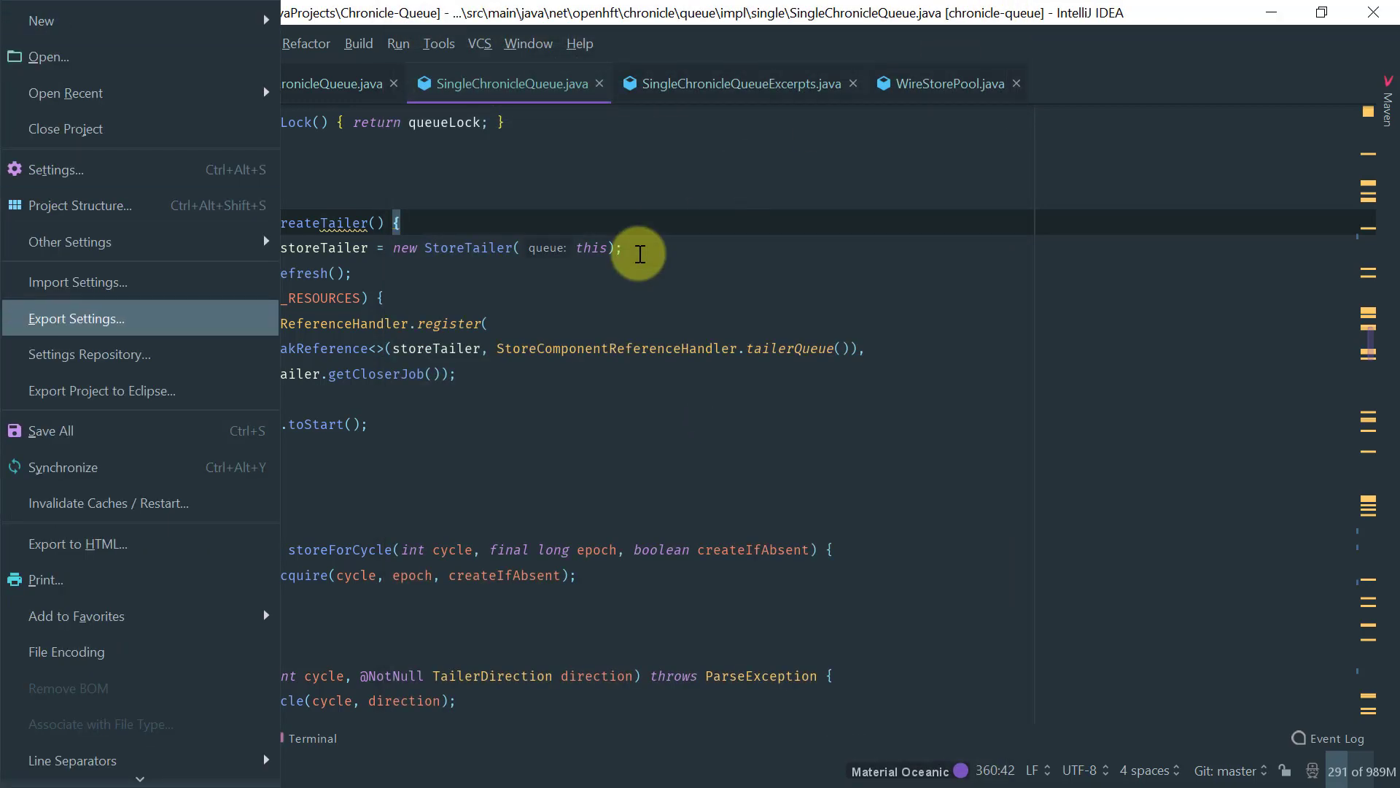
pyautogui.press('Down')
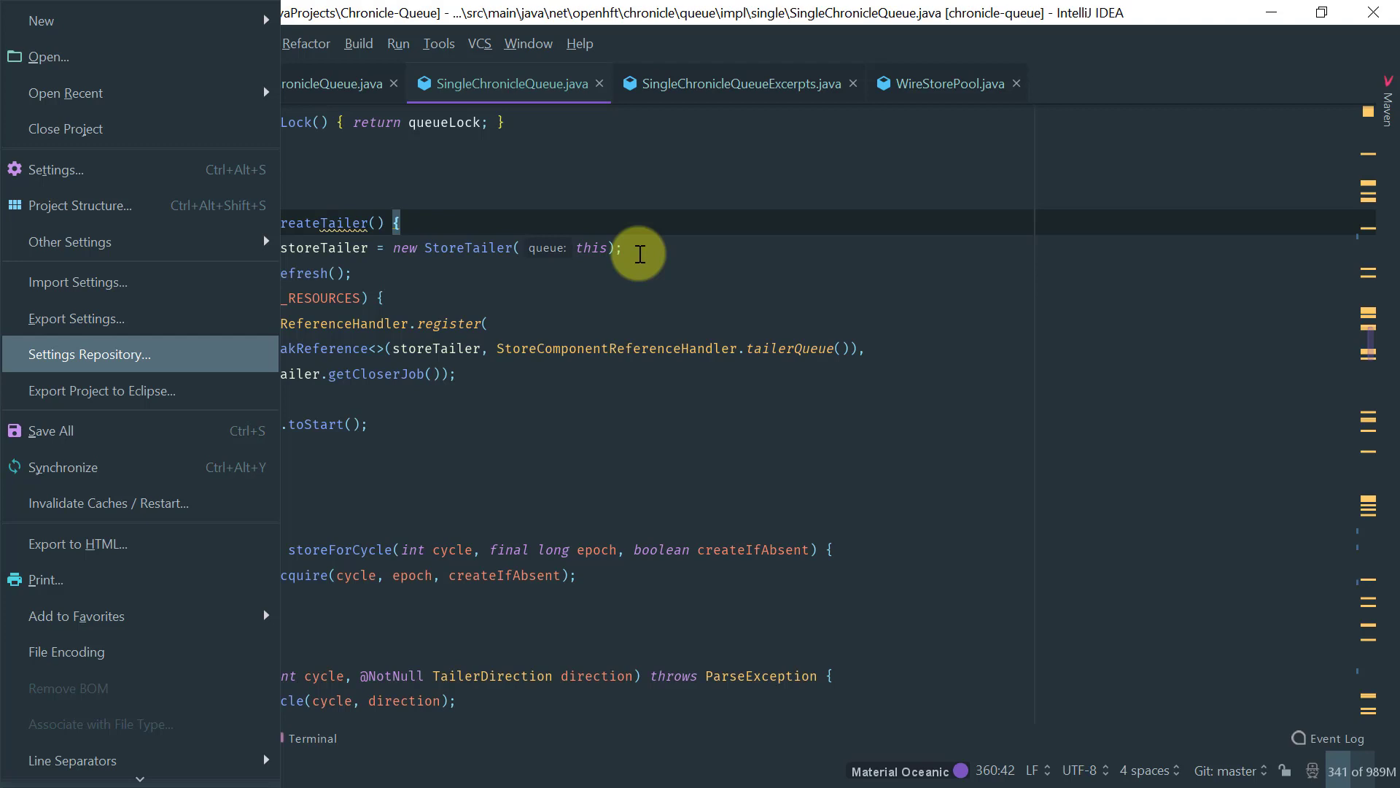
pyautogui.press('Return')
pyautogui.hotkey('ctrl', 'v')
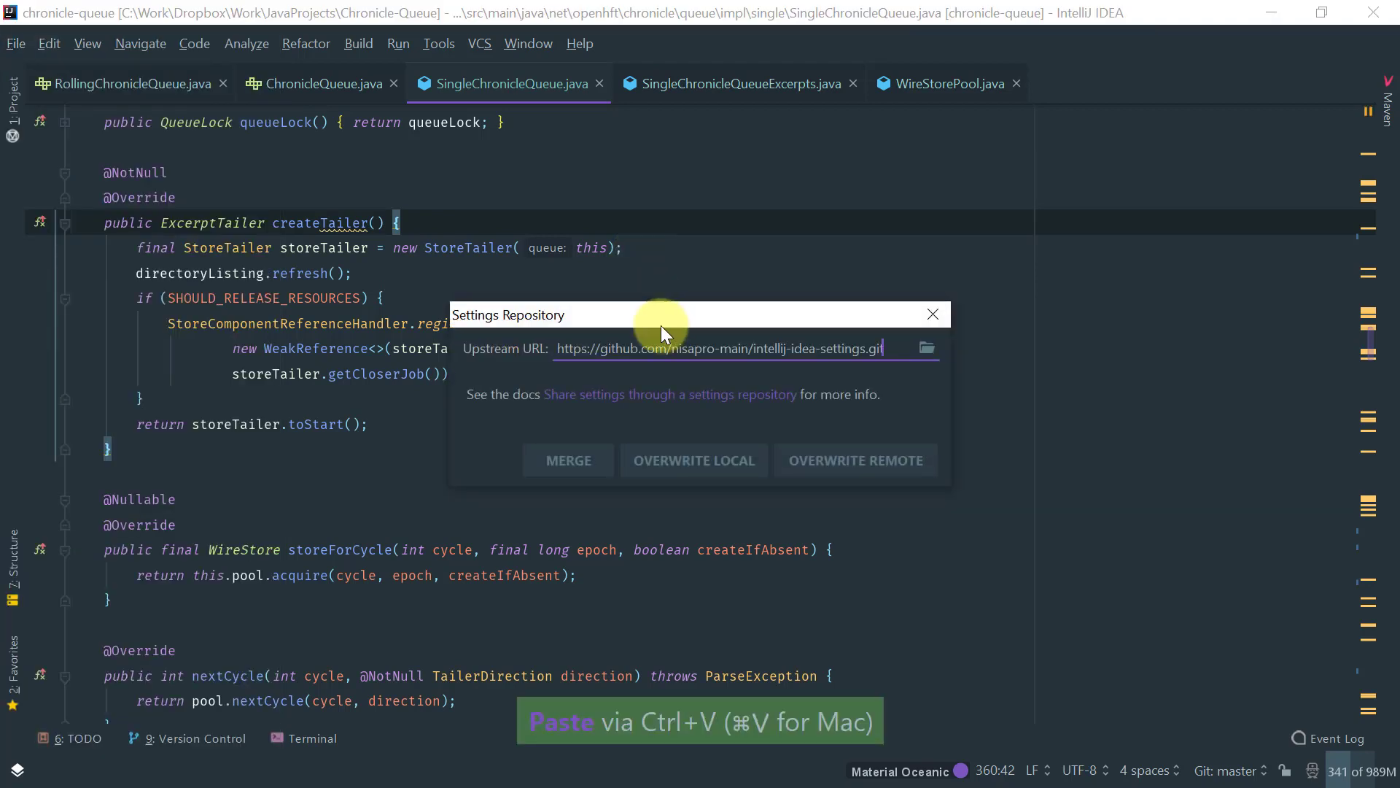
# Start overwriting the remote settings repository with the local IDE settings.
pyautogui.moveTo(661, 325); pyautogui.dragTo(663, 296)
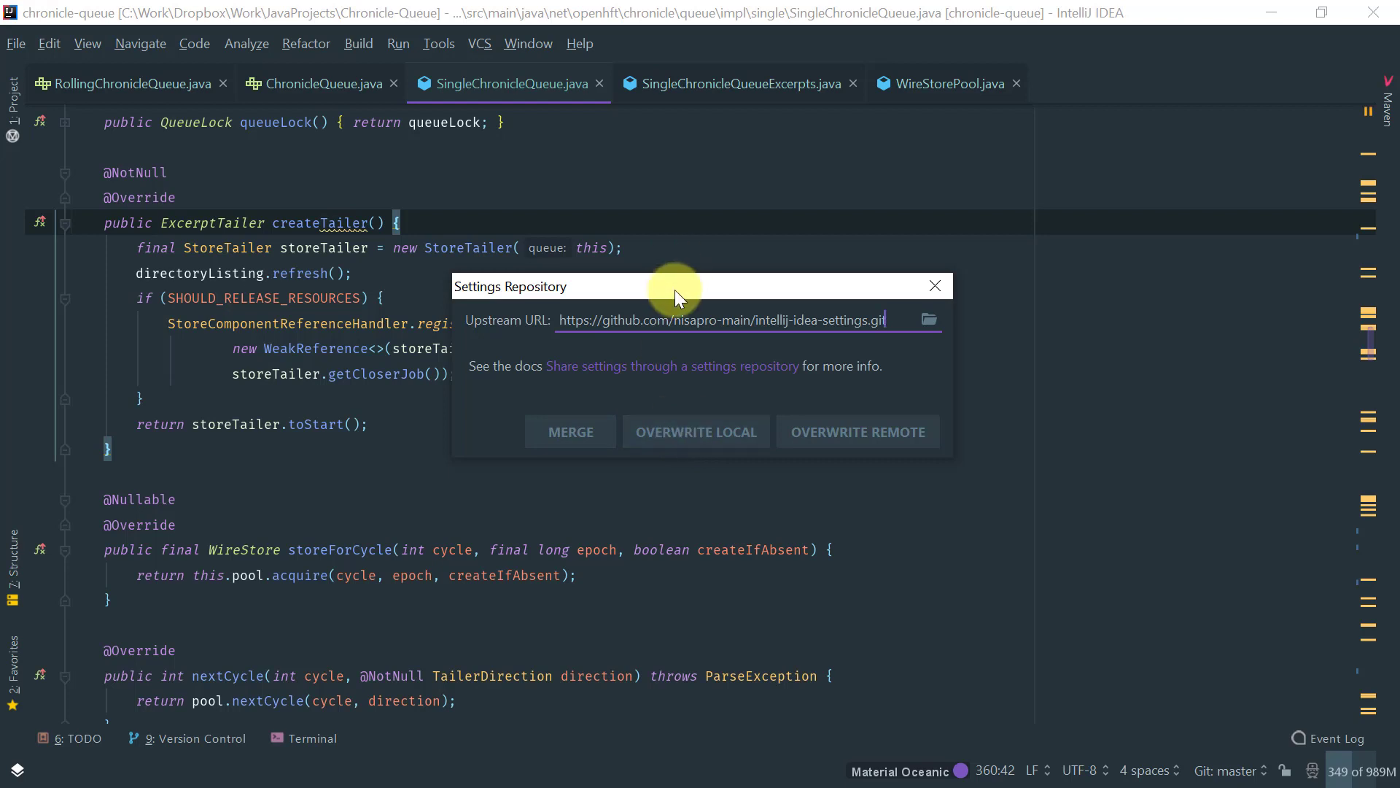
pyautogui.moveTo(676, 291)
pyautogui.mouseDown()
pyautogui.moveTo(693, 296)
pyautogui.moveTo(681, 291)
pyautogui.mouseUp()
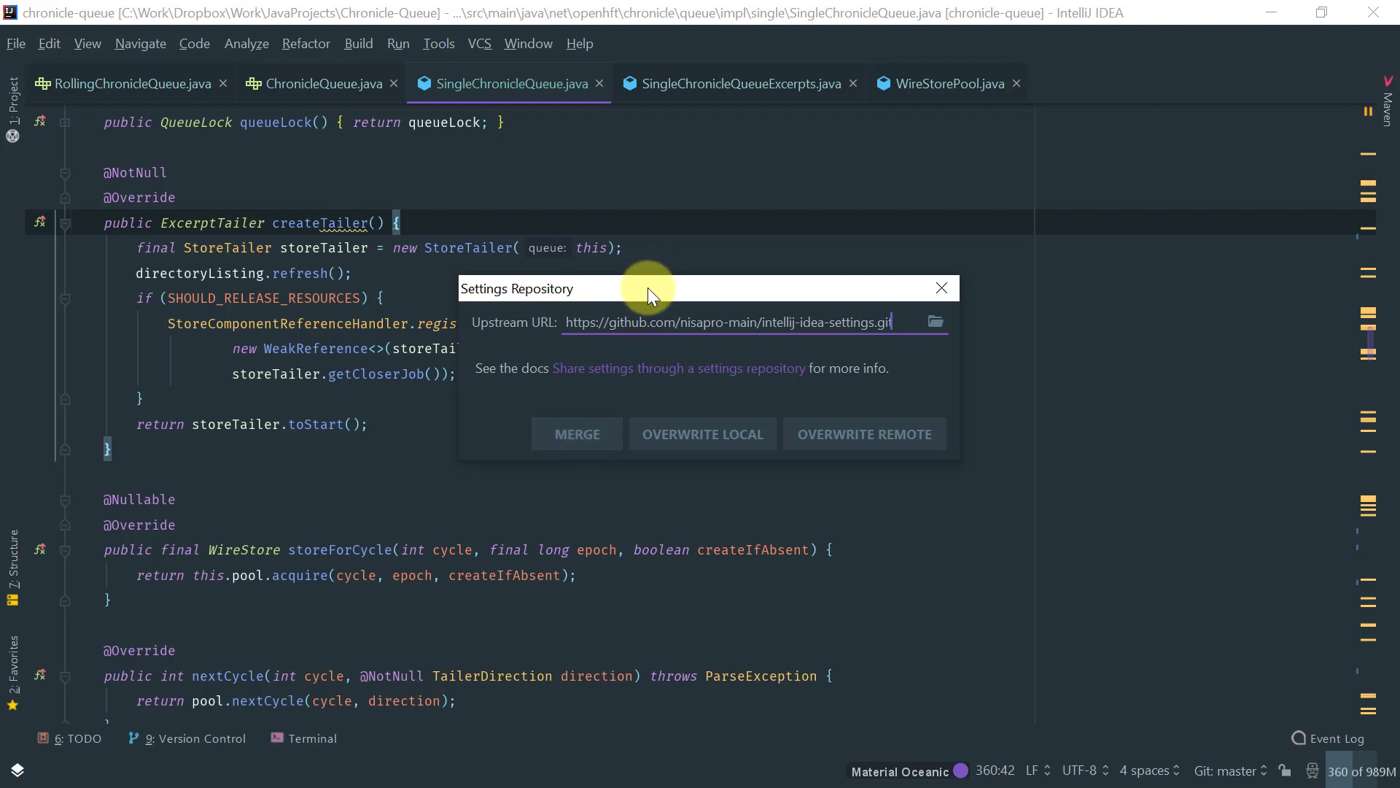
pyautogui.moveTo(651, 293); pyautogui.dragTo(656, 293)
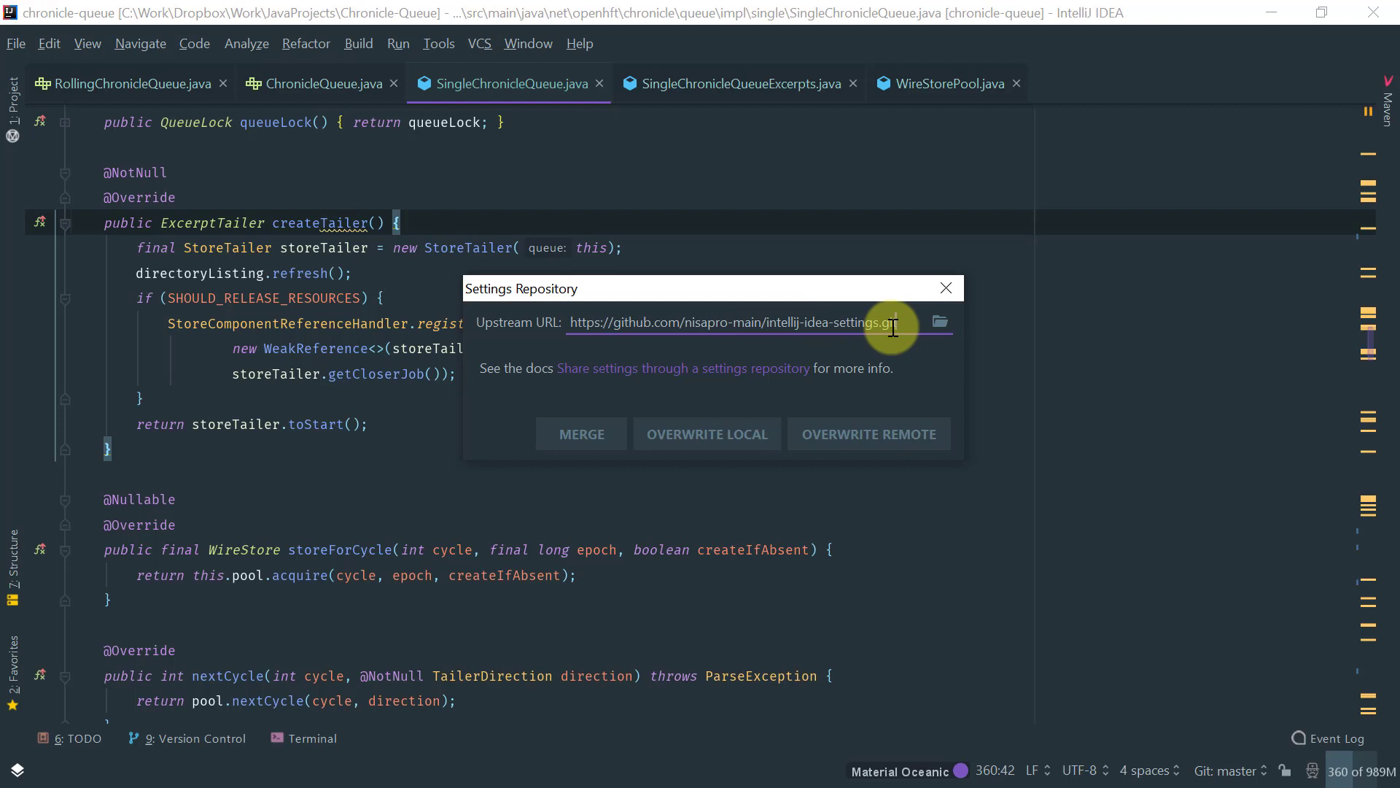
pyautogui.click(854, 435)
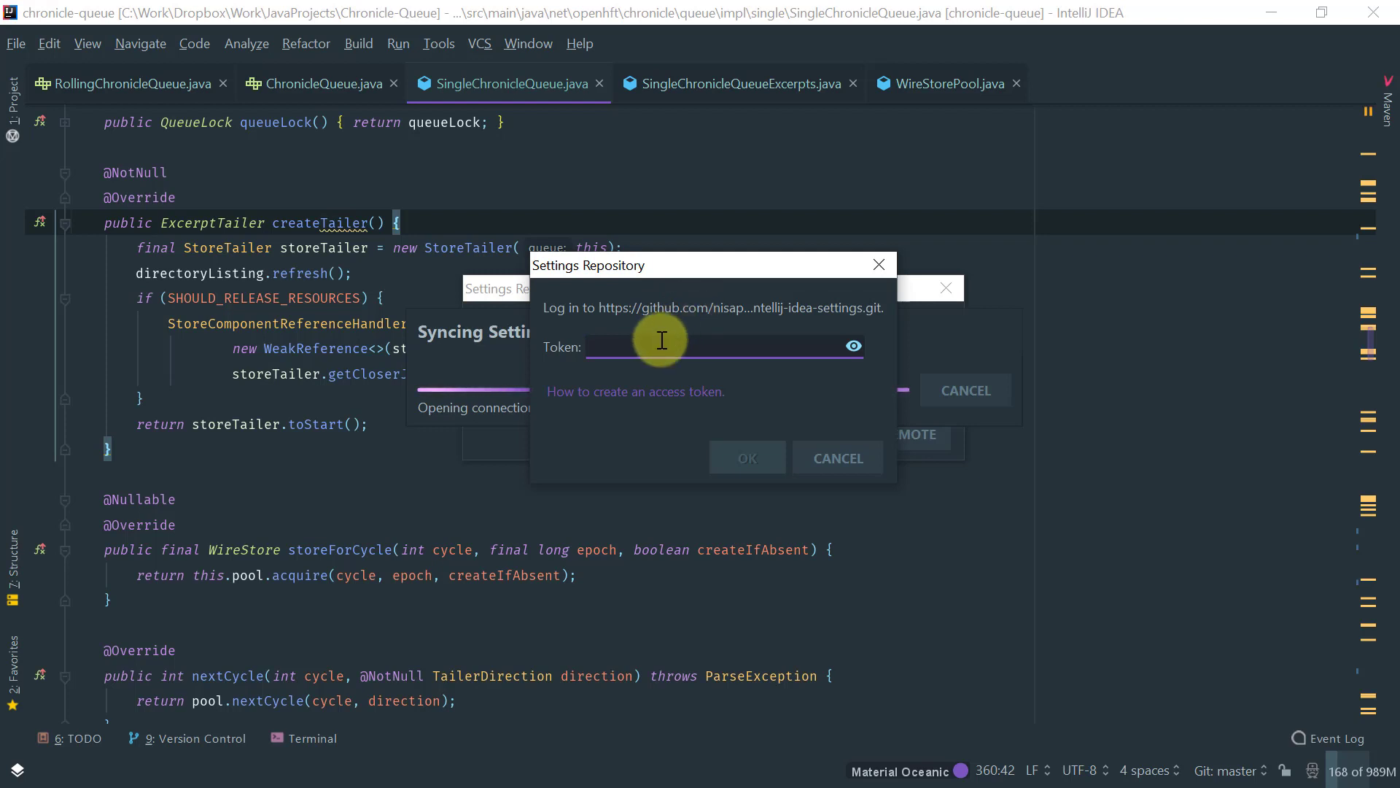
# Switch to GitHub in the browser and open the form for a new personal access token in the account's developer settings.
pyautogui.hotkey('alt', 'Tab')
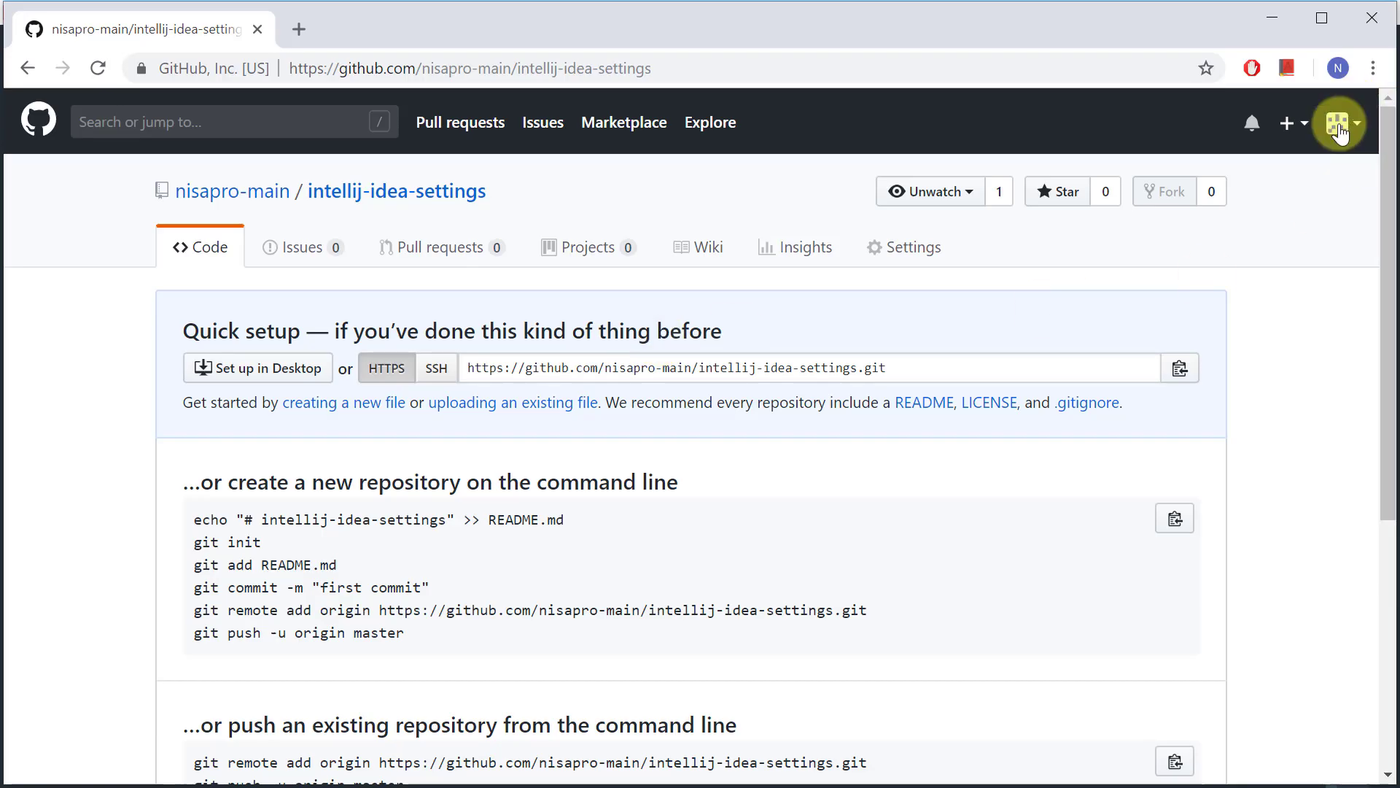
pyautogui.click(1338, 120)
pyautogui.click(1206, 458)
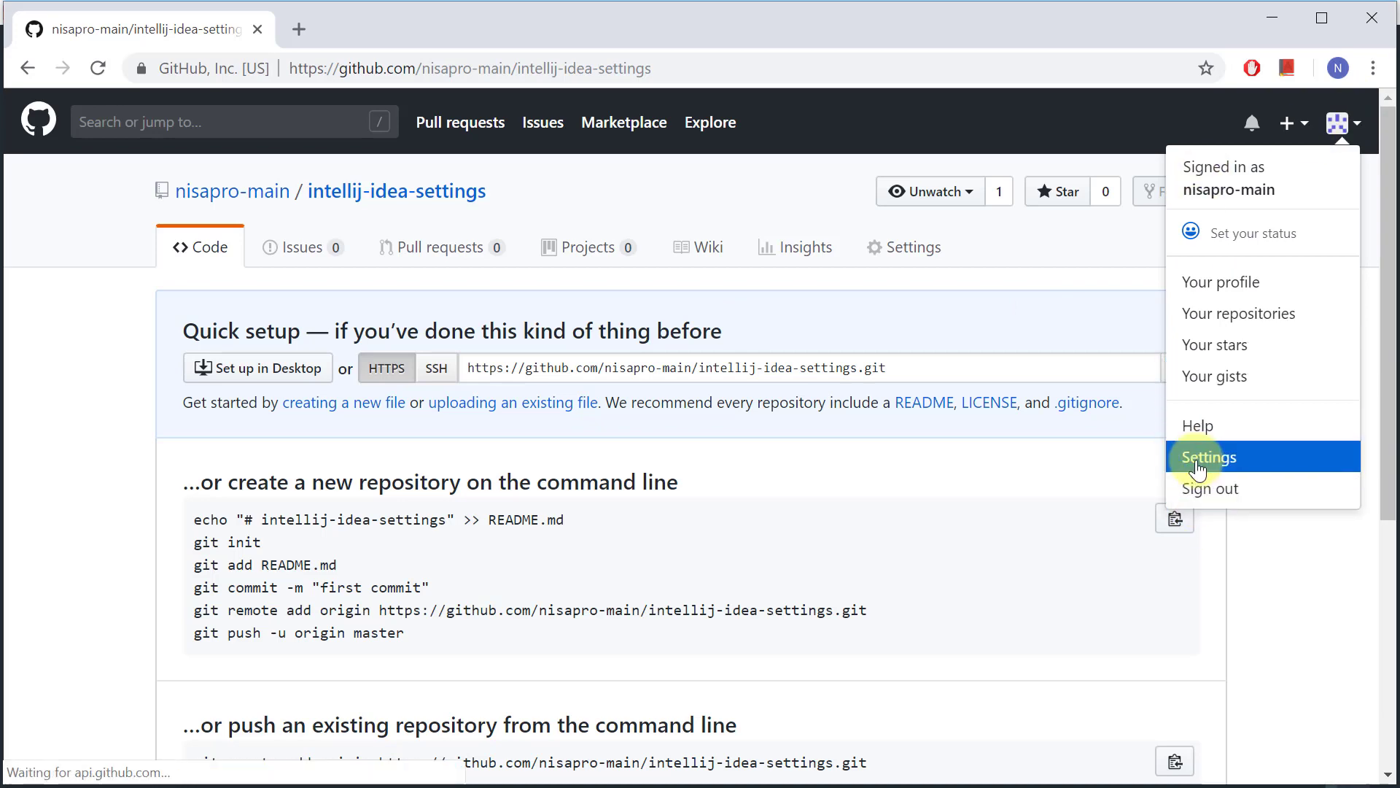
pyautogui.scroll(-2, 119, 681)
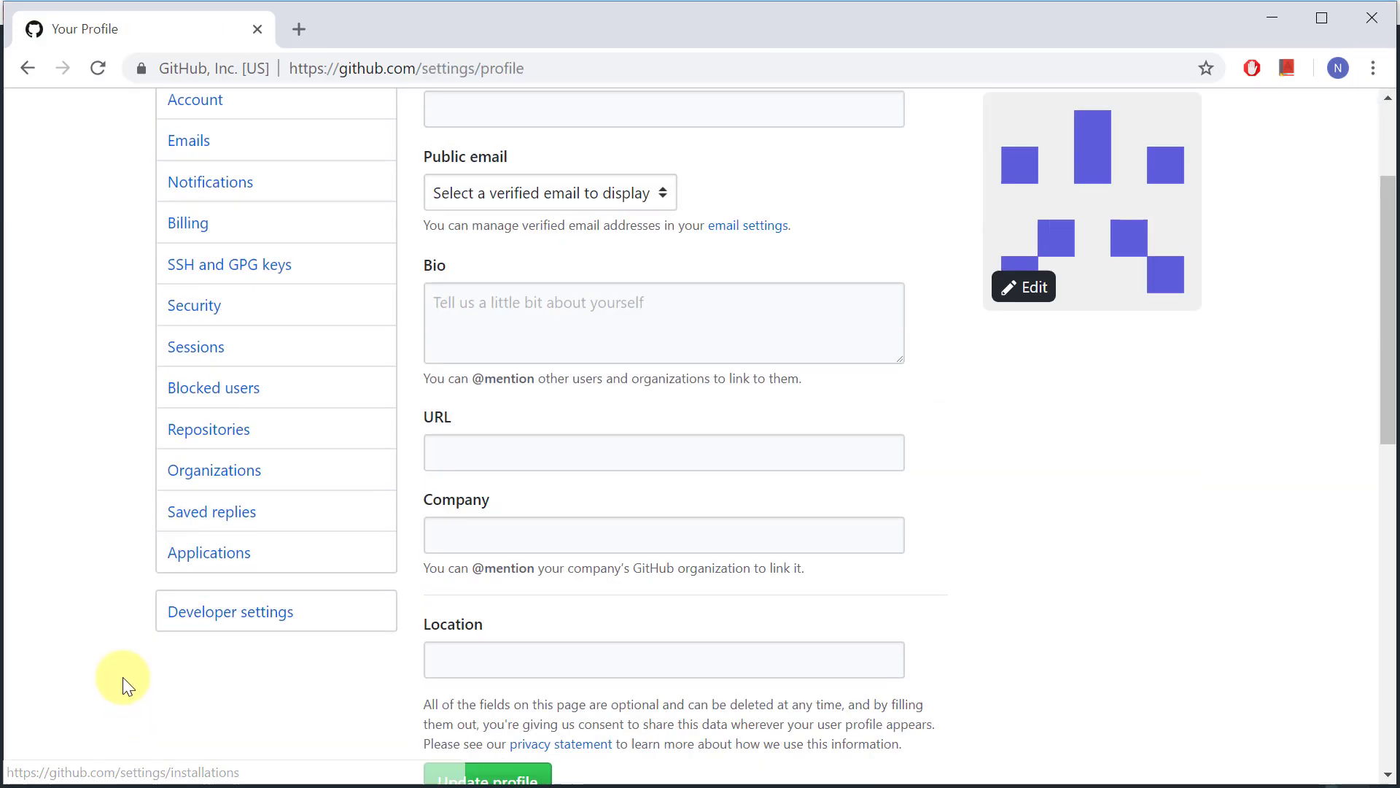
pyautogui.click(243, 611)
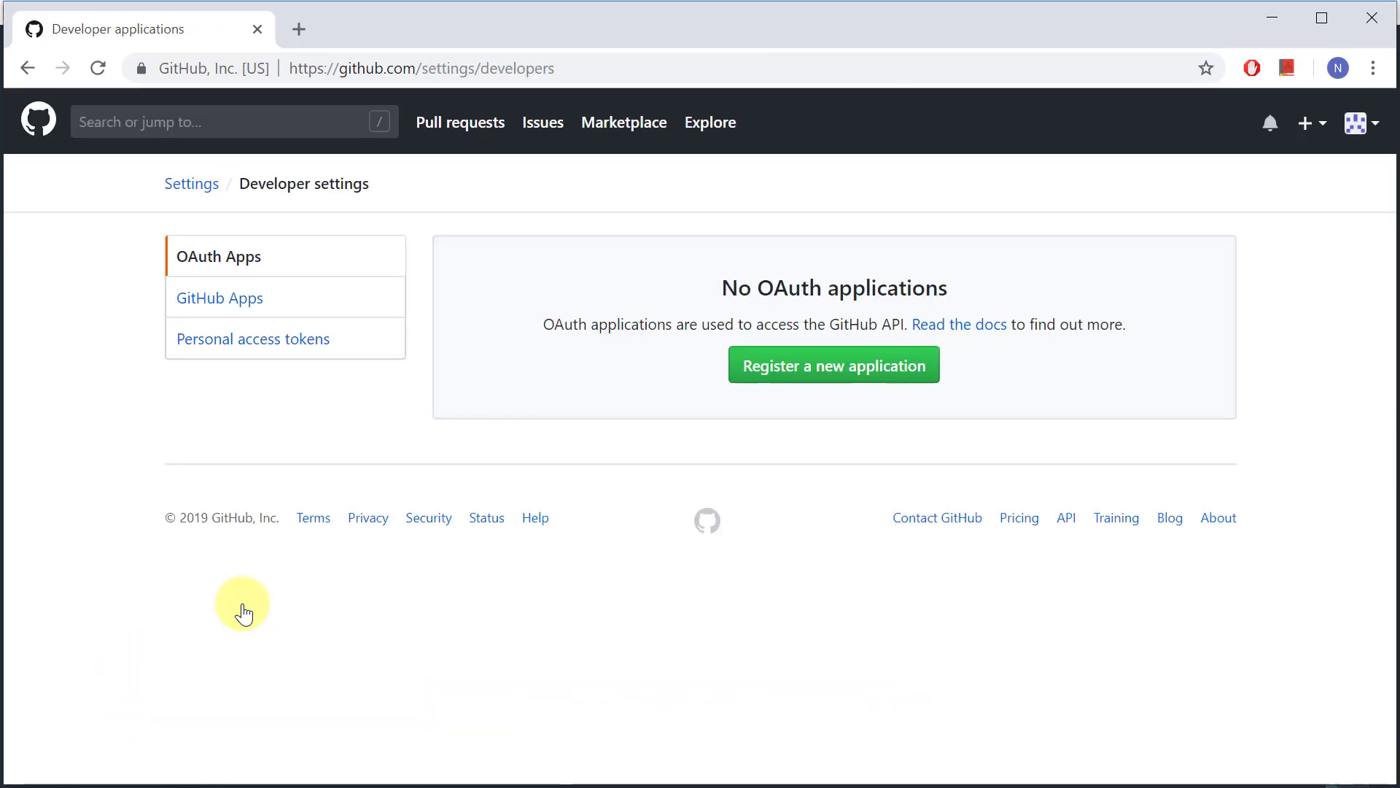
pyautogui.click(248, 343)
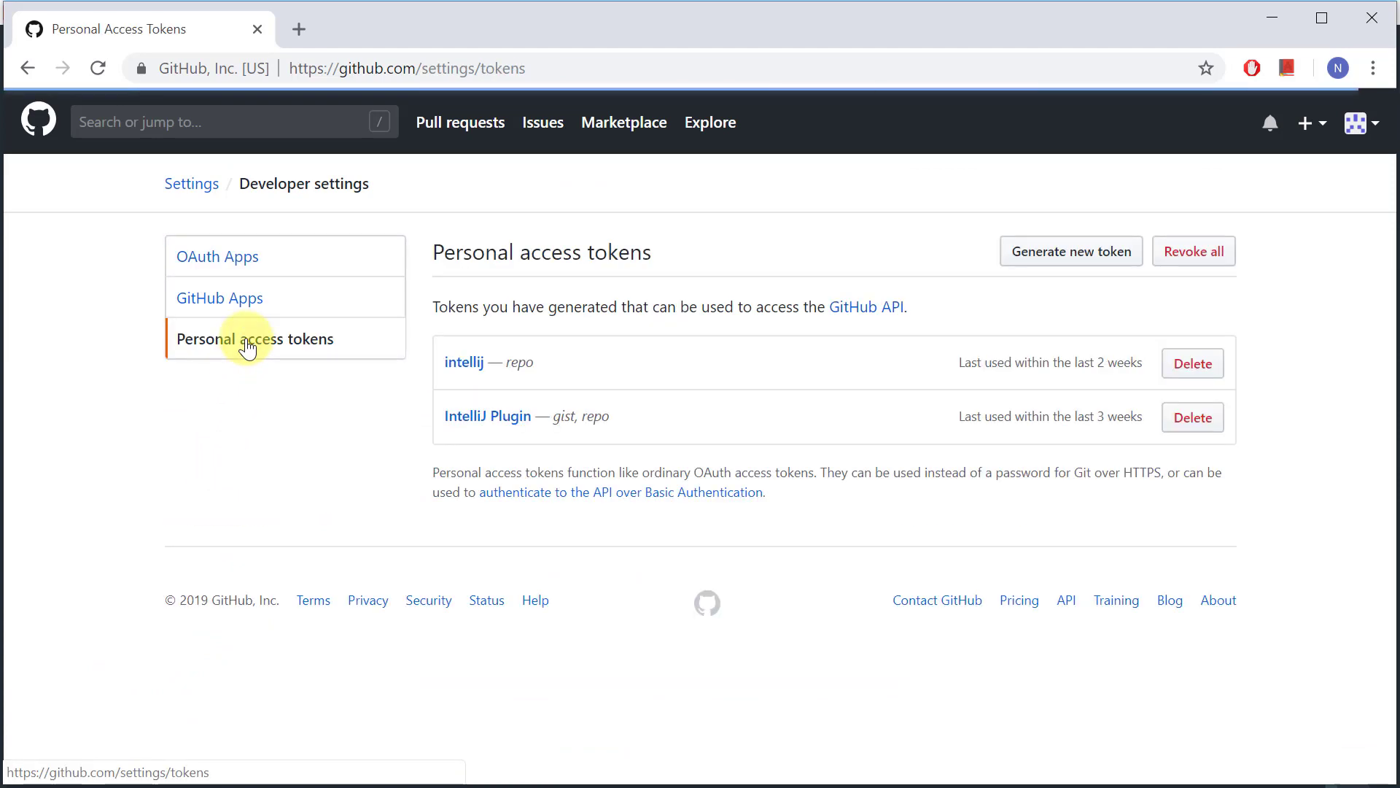
pyautogui.click(1076, 257)
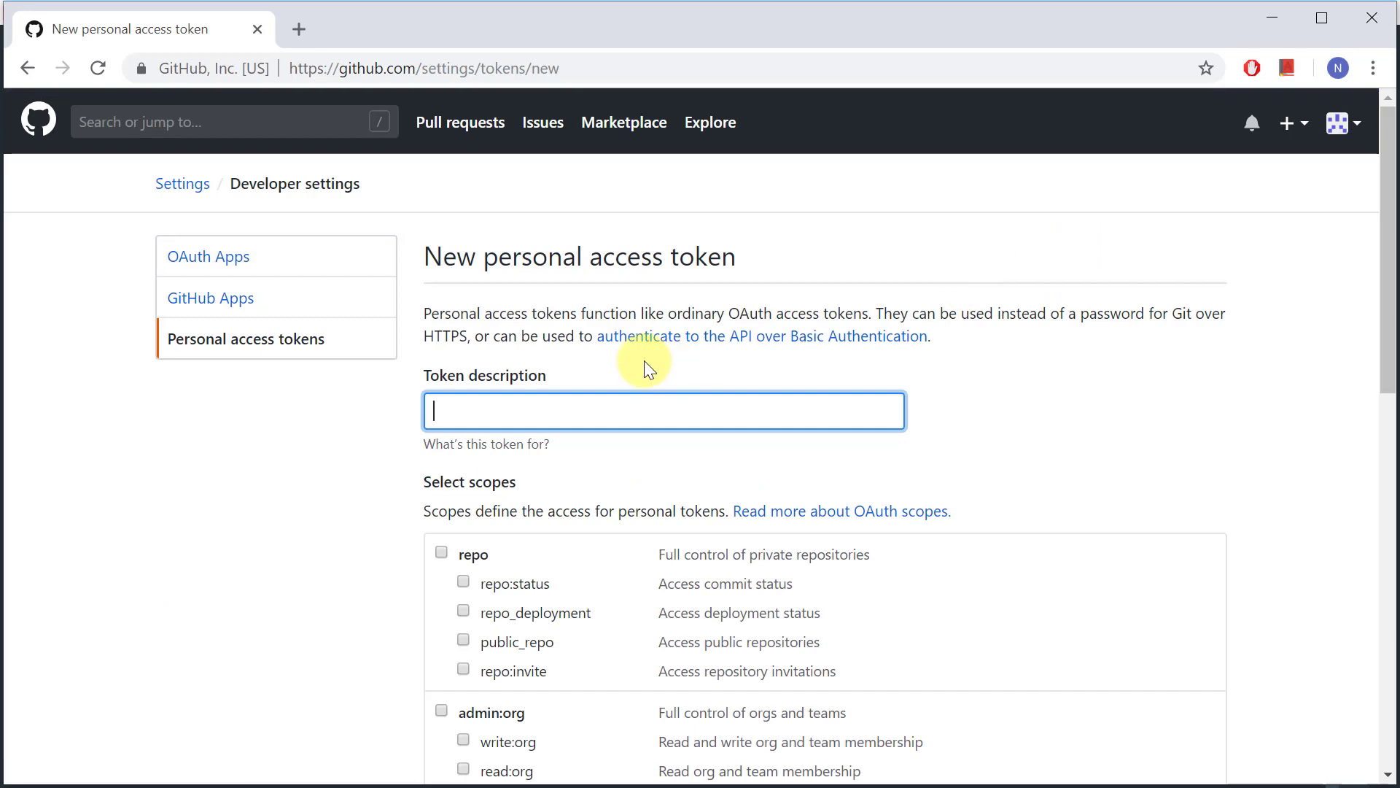
# Generate a personal access token described as "Intellij IDEA settings repo" with the full repo scope.
pyautogui.press('Down')
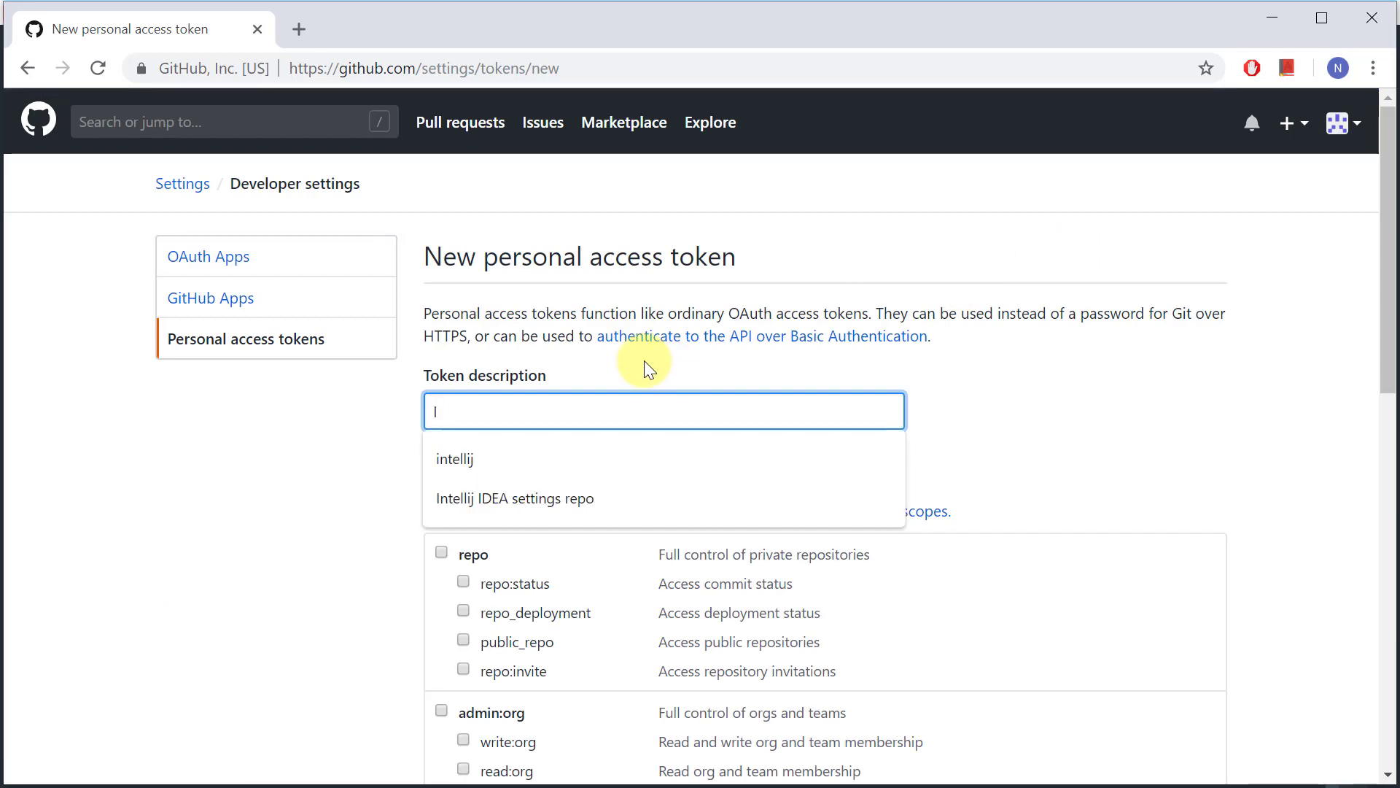
pyautogui.press('Down')
pyautogui.press('Down')
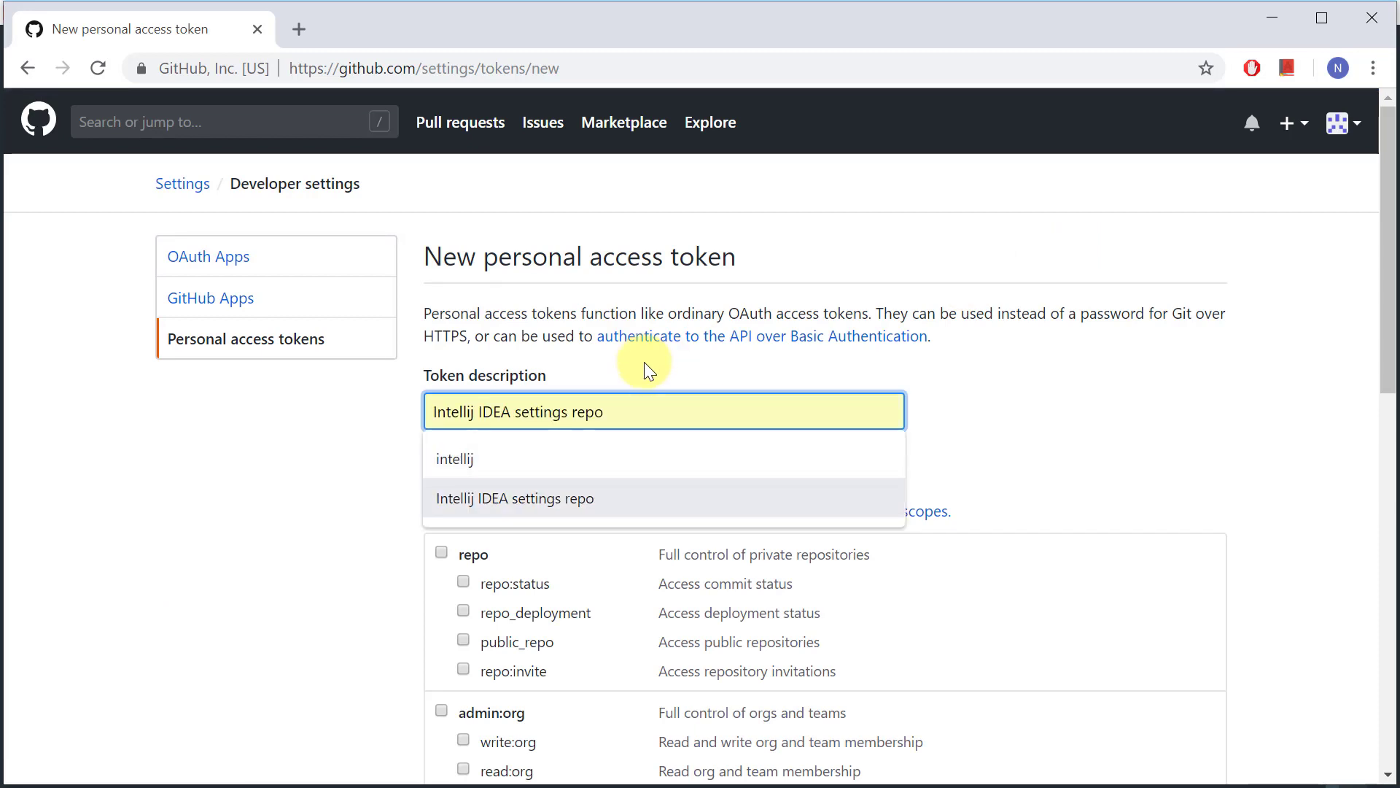
pyautogui.click(575, 500)
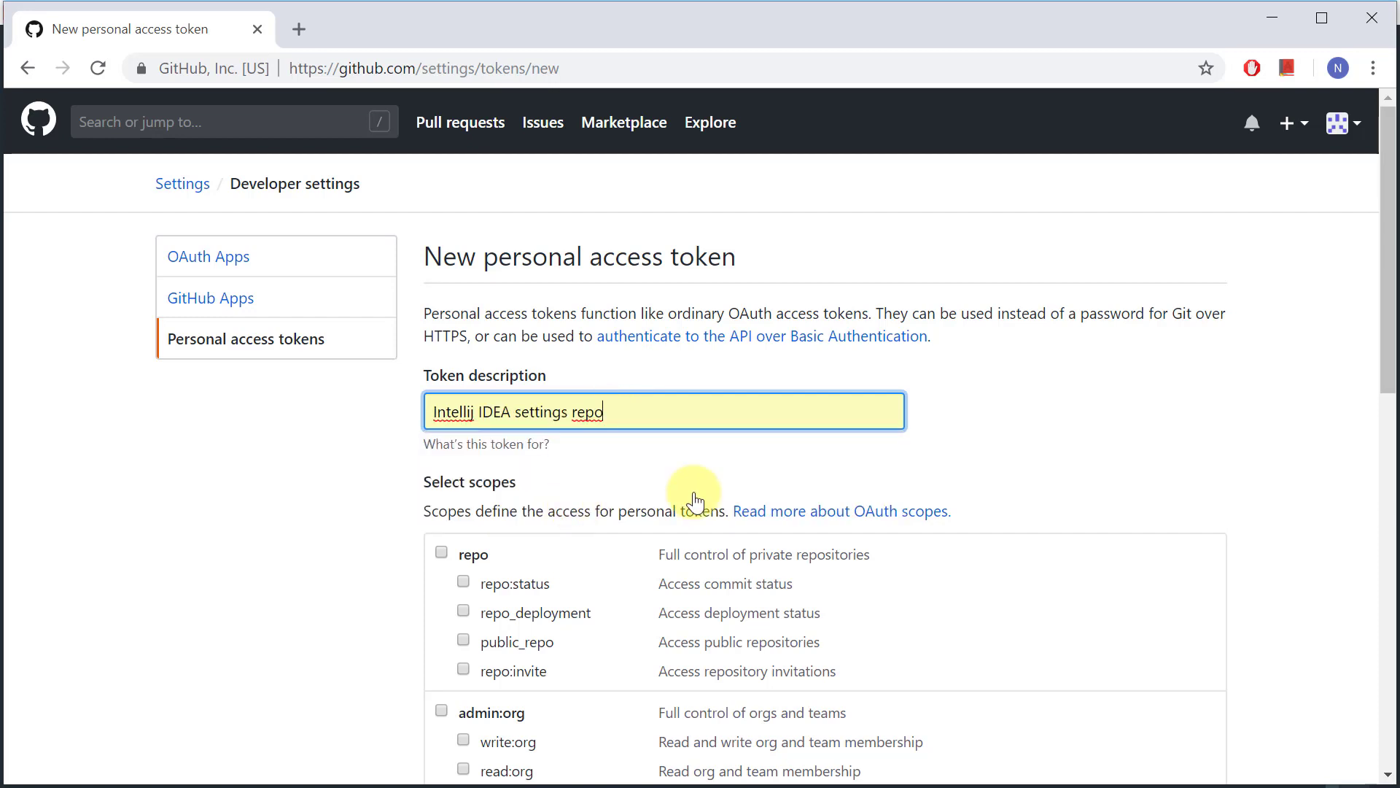
pyautogui.scroll(-2, 1104, 467)
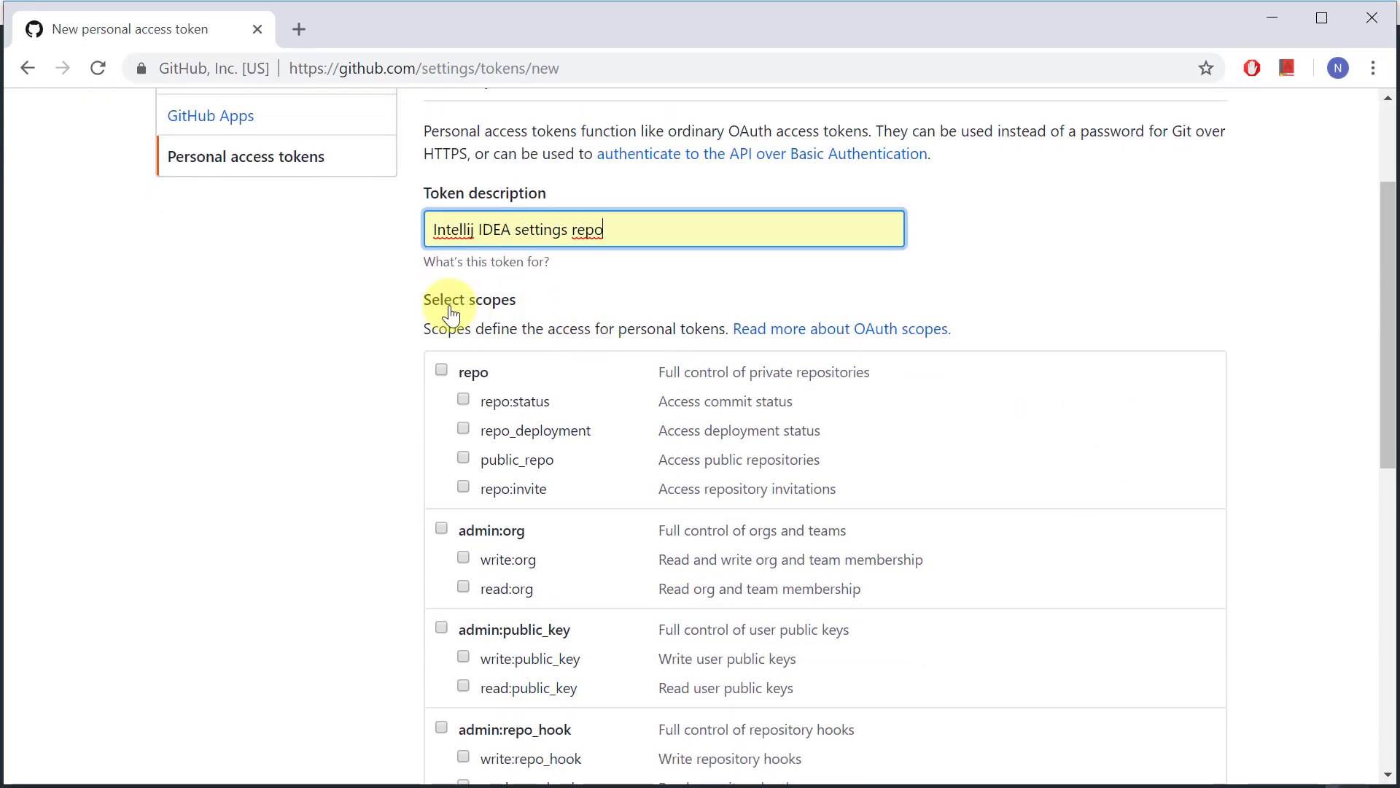
pyautogui.click(441, 371)
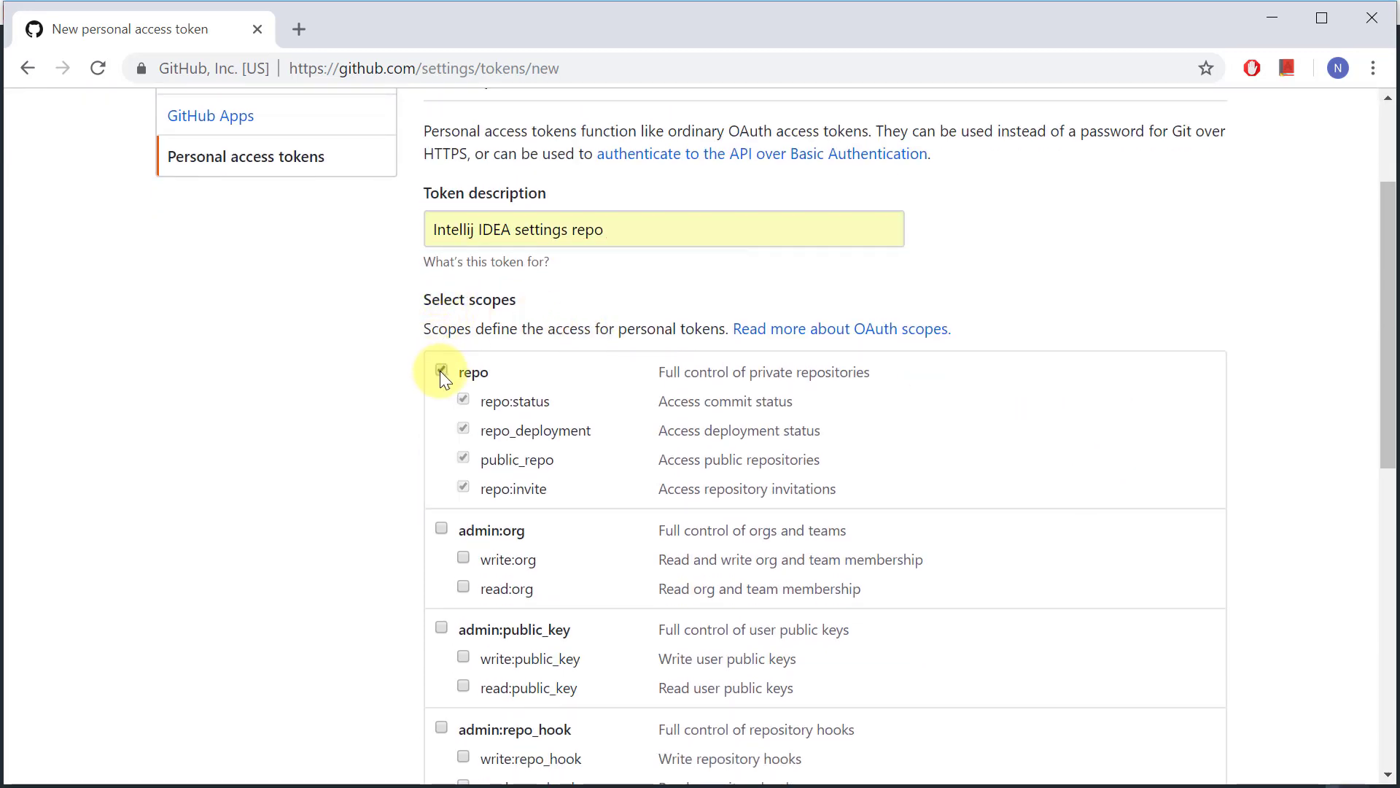
pyautogui.scroll(-7, 1239, 409)
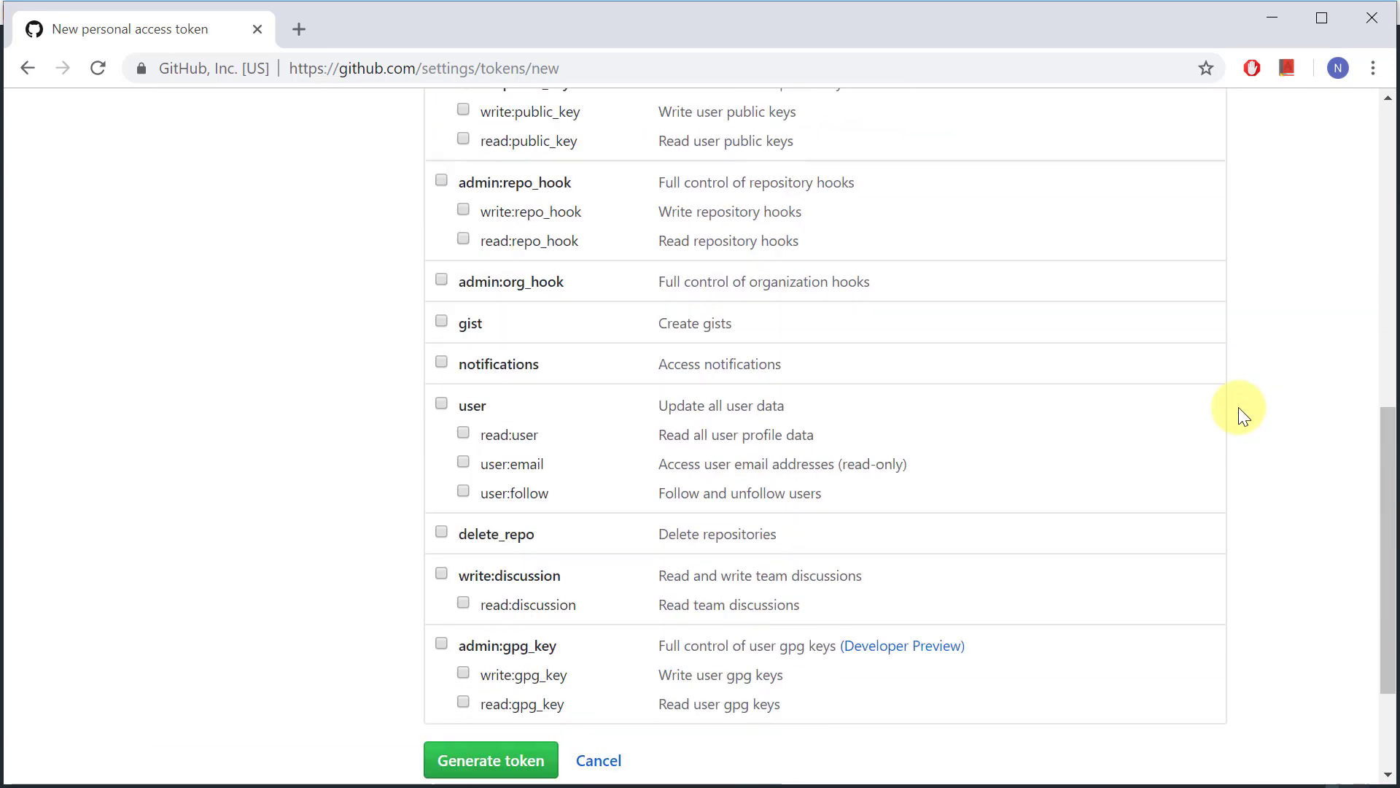
pyautogui.click(488, 760)
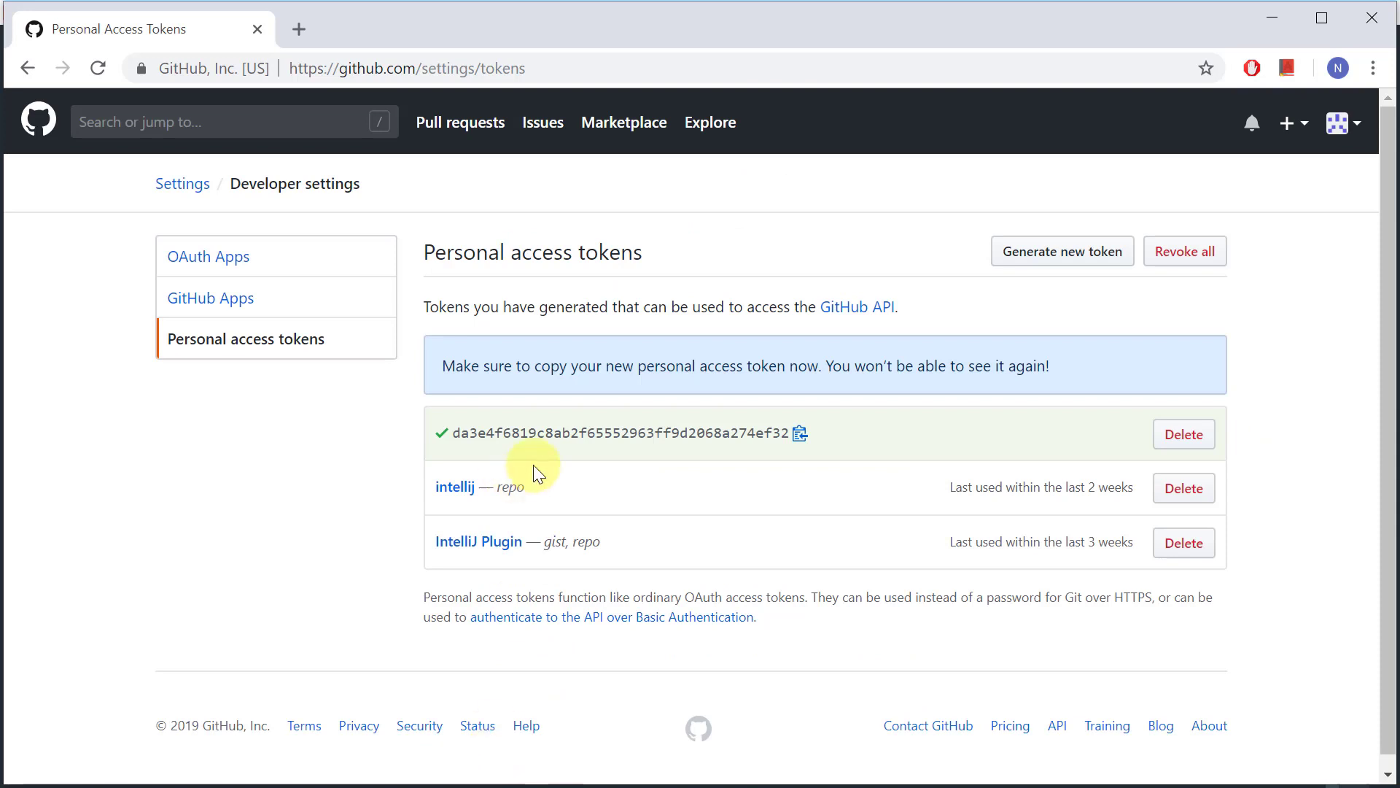
# Copy the new access token and paste it into IntelliJ IDEA's Settings Repository login to complete the sync.
pyautogui.click(803, 435)
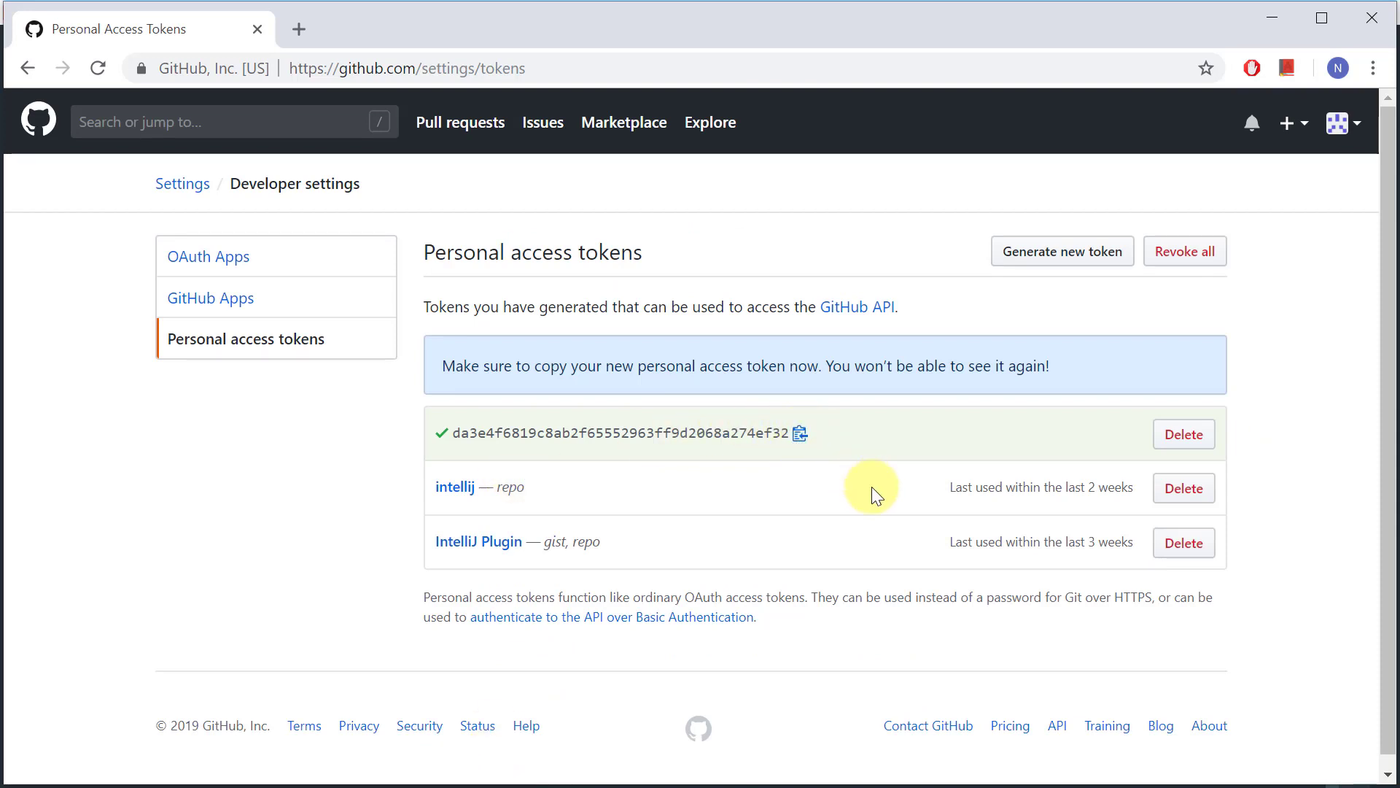
pyautogui.hotkey('alt', 'Tab')
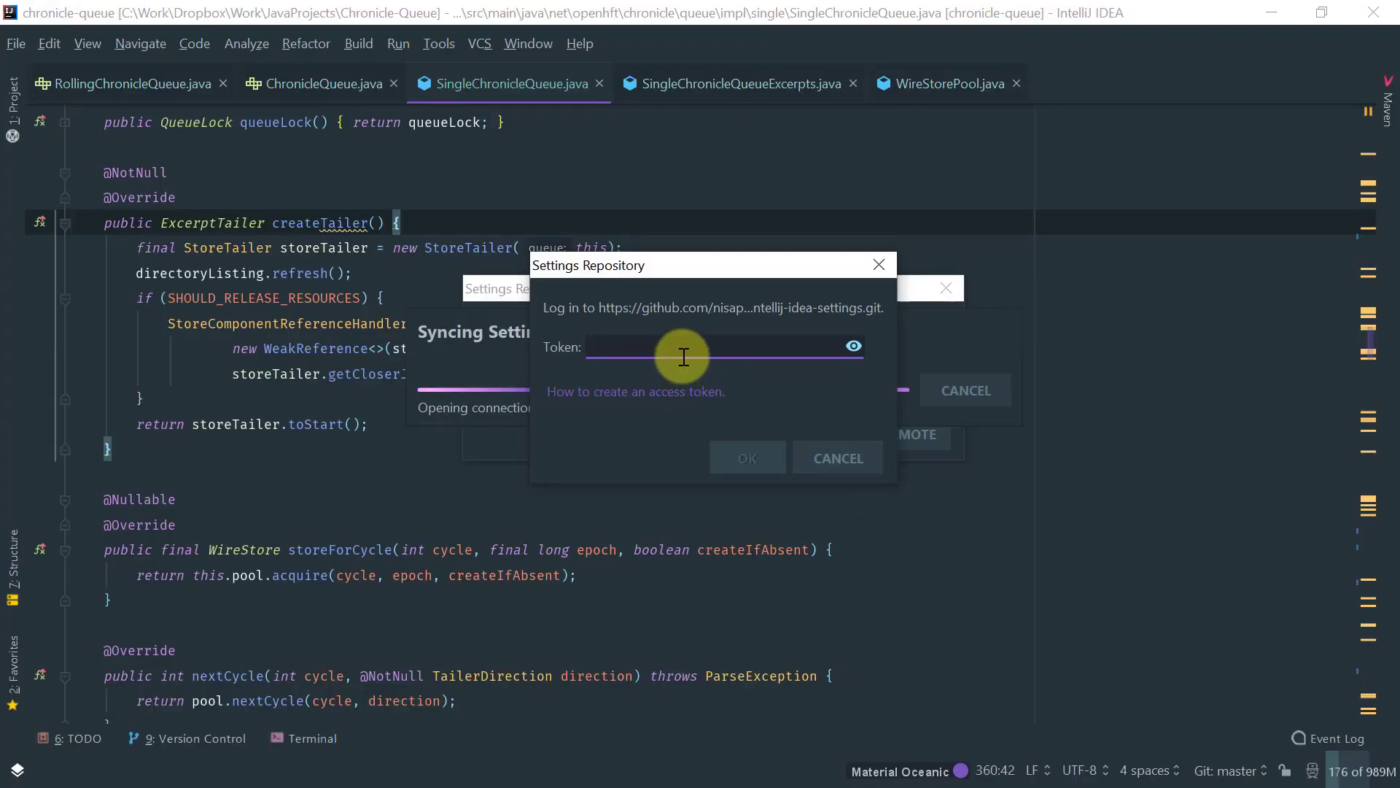
pyautogui.hotkey('ctrl', 'v')
pyautogui.click(748, 456)
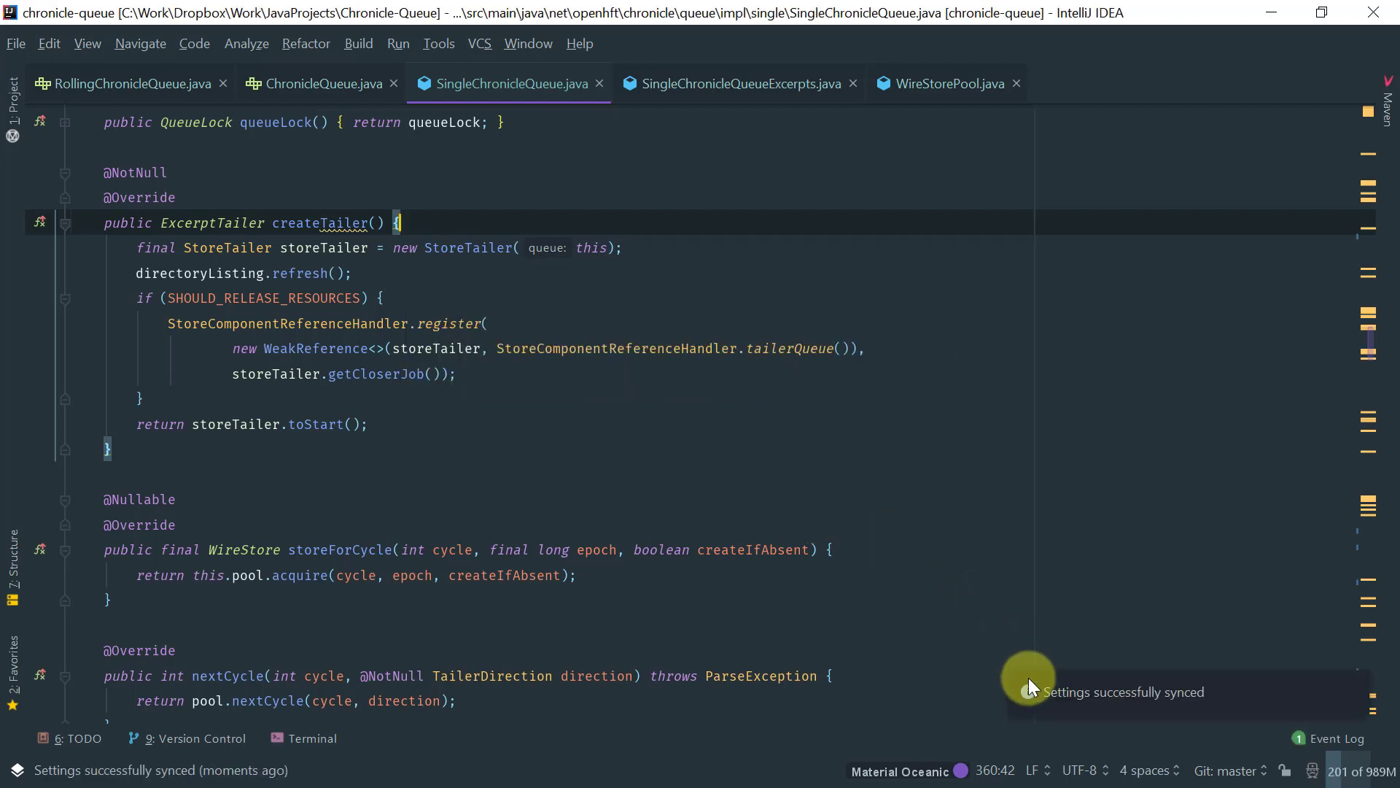
pyautogui.moveTo(1052, 693)
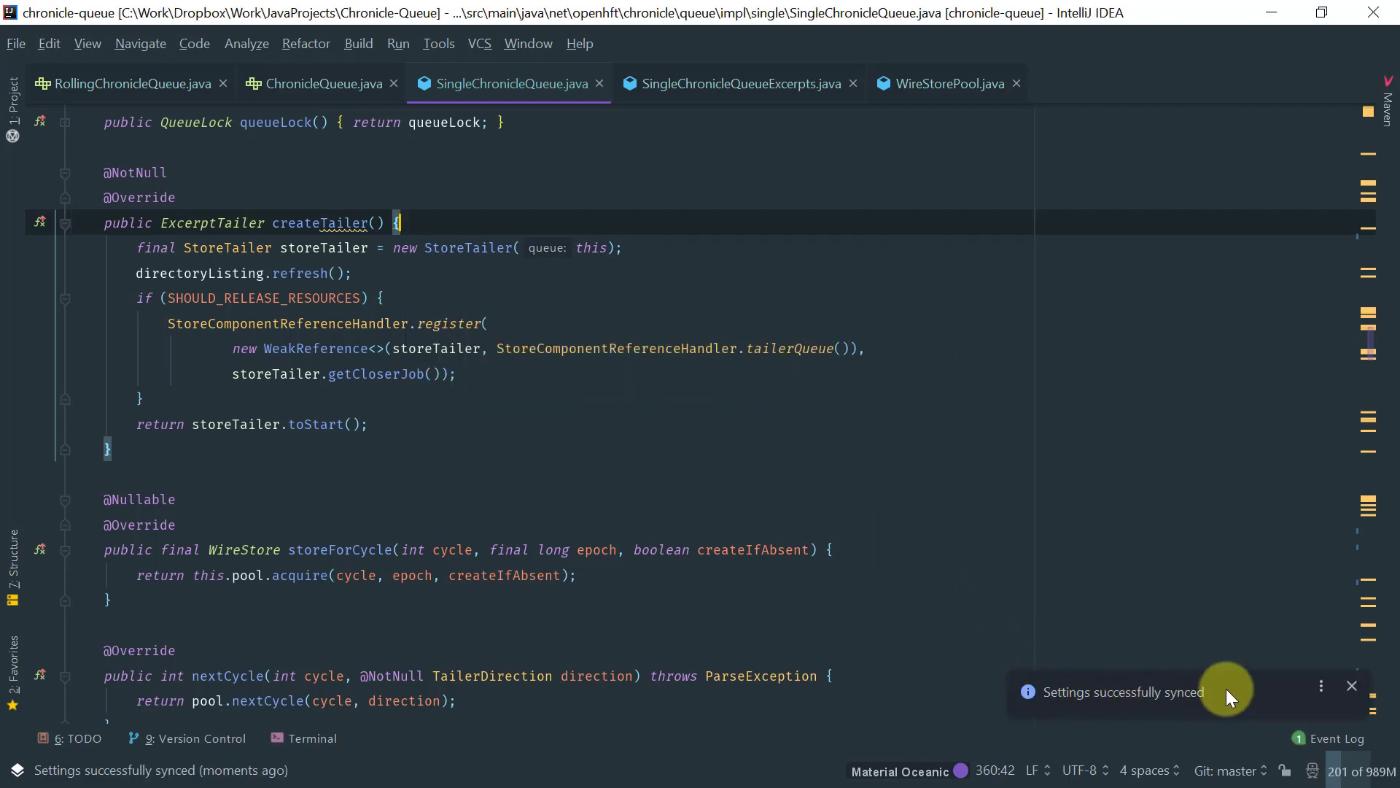
pyautogui.click(855, 550)
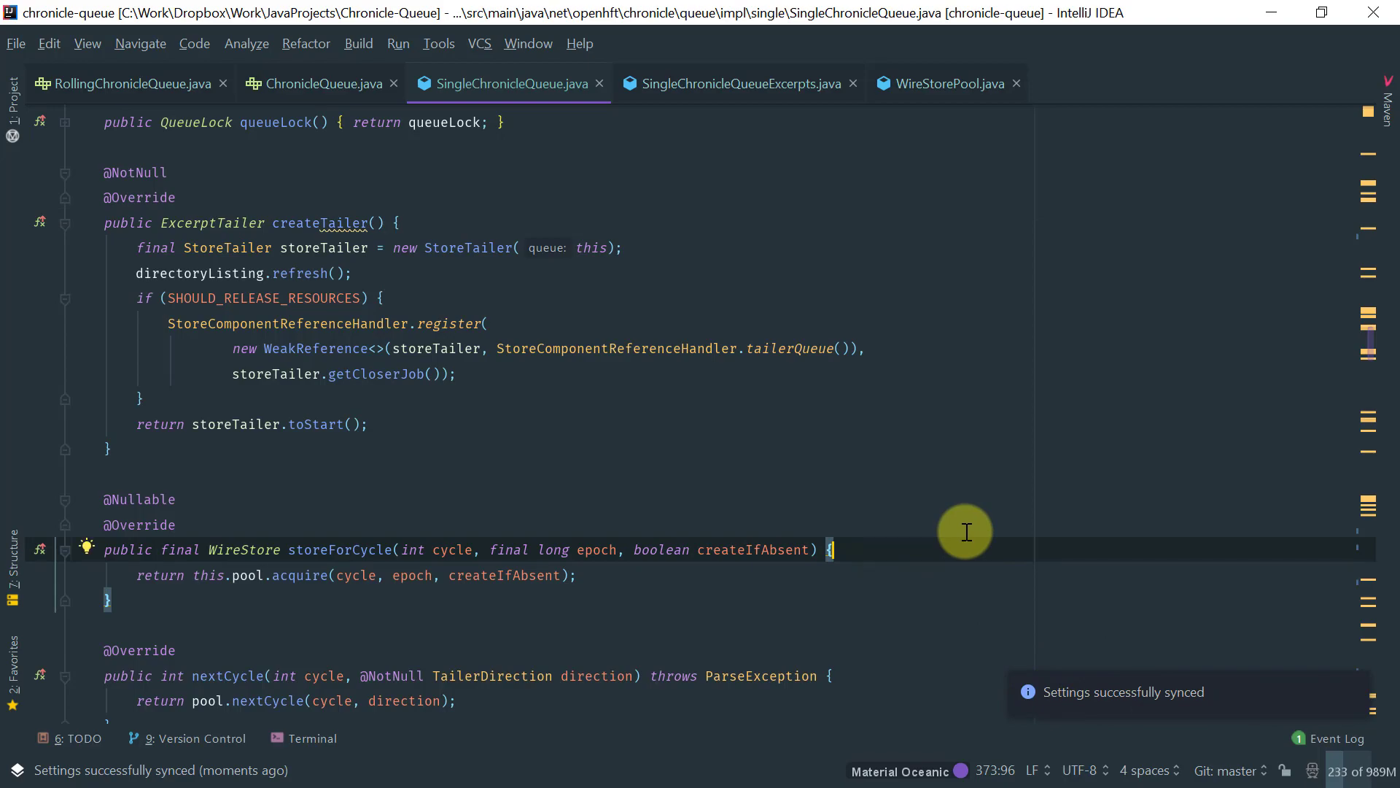
# Back on GitHub, open the intellij-idea-settings repository and look through its synced files and folders.
pyautogui.hotkey('alt', 'Tab')
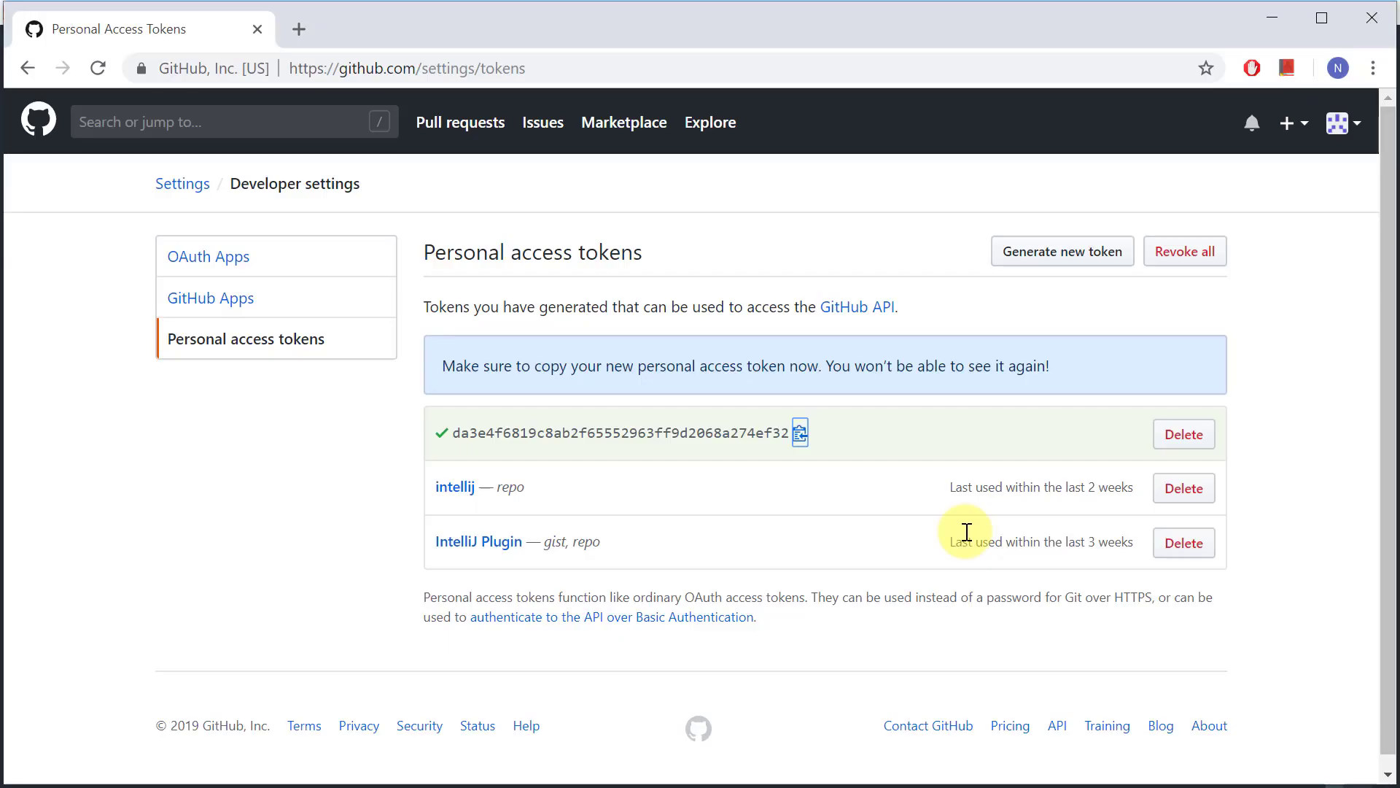
pyautogui.click(38, 119)
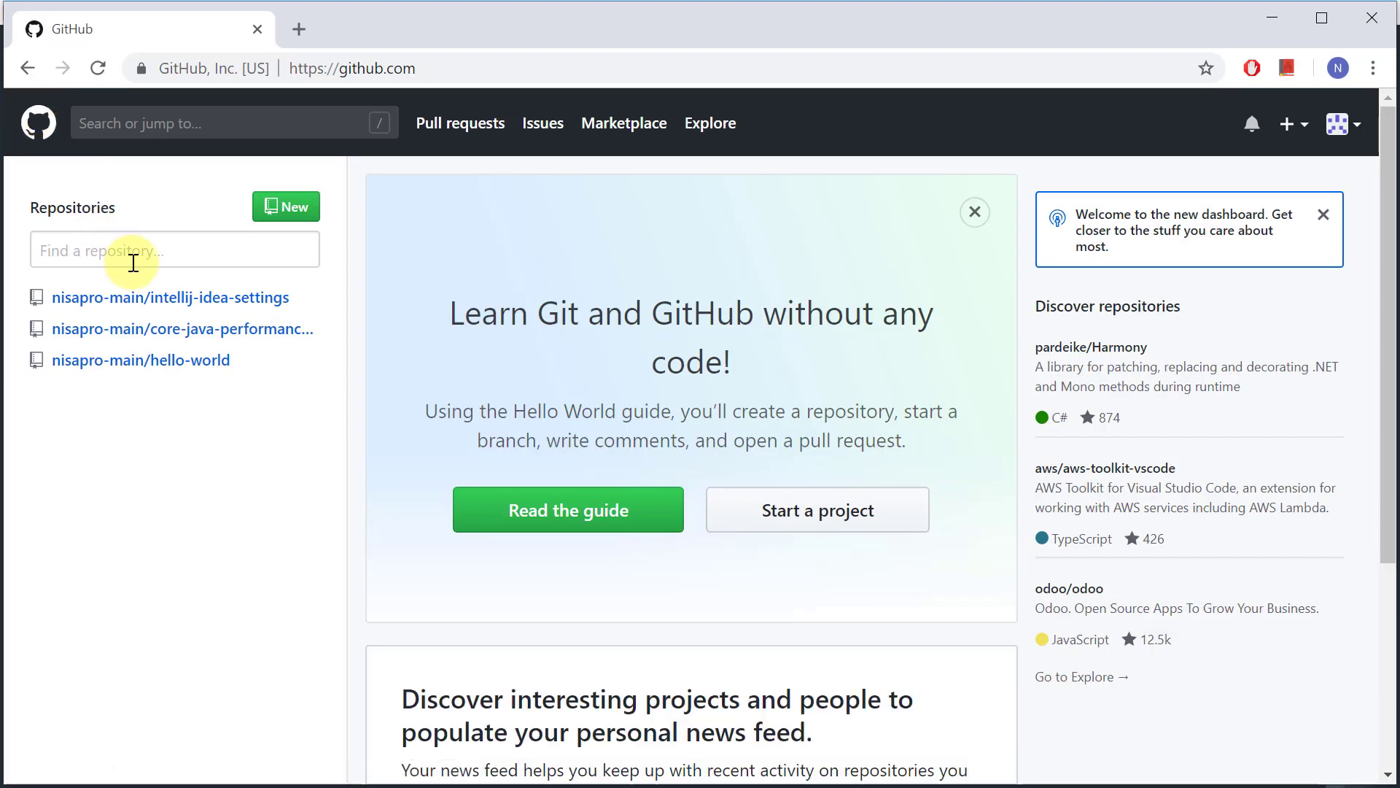
pyautogui.click(175, 297)
pyautogui.moveTo(1393, 385); pyautogui.dragTo(1389, 574)
pyautogui.moveTo(1385, 574); pyautogui.dragTo(1379, 537)
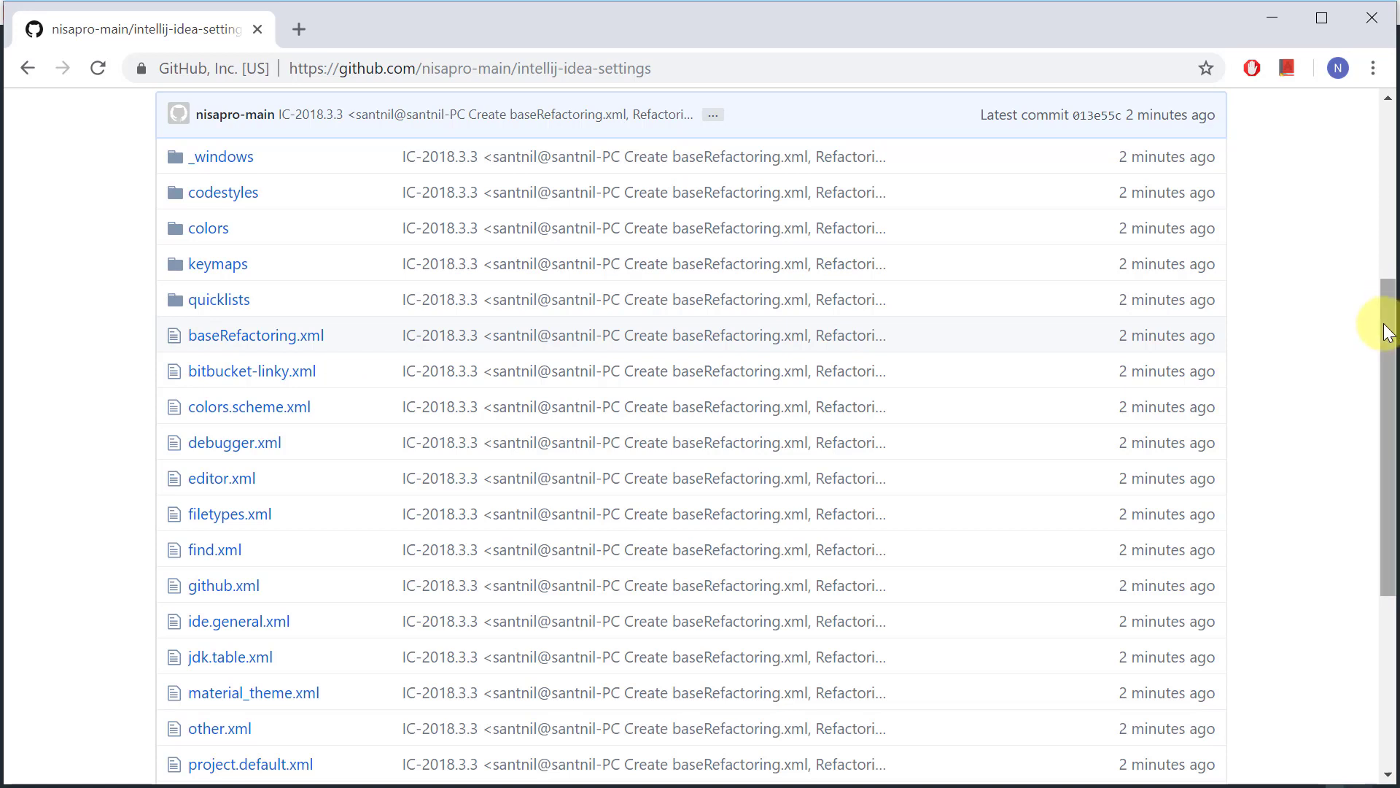
pyautogui.moveTo(1395, 305); pyautogui.dragTo(1394, 299)
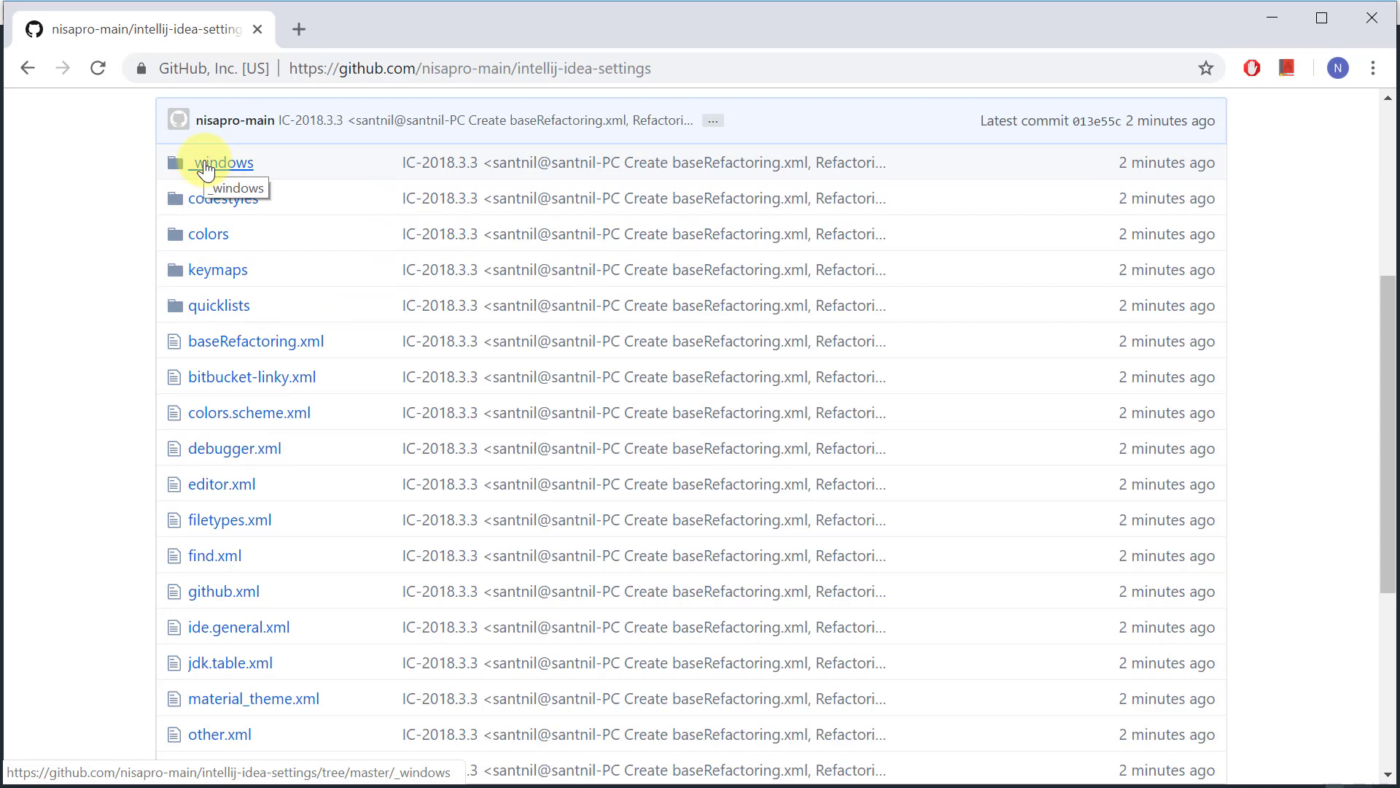
# Check the contents of the codestyles, keymaps and quicklists folders, returning to the repository root.
pyautogui.click(210, 202)
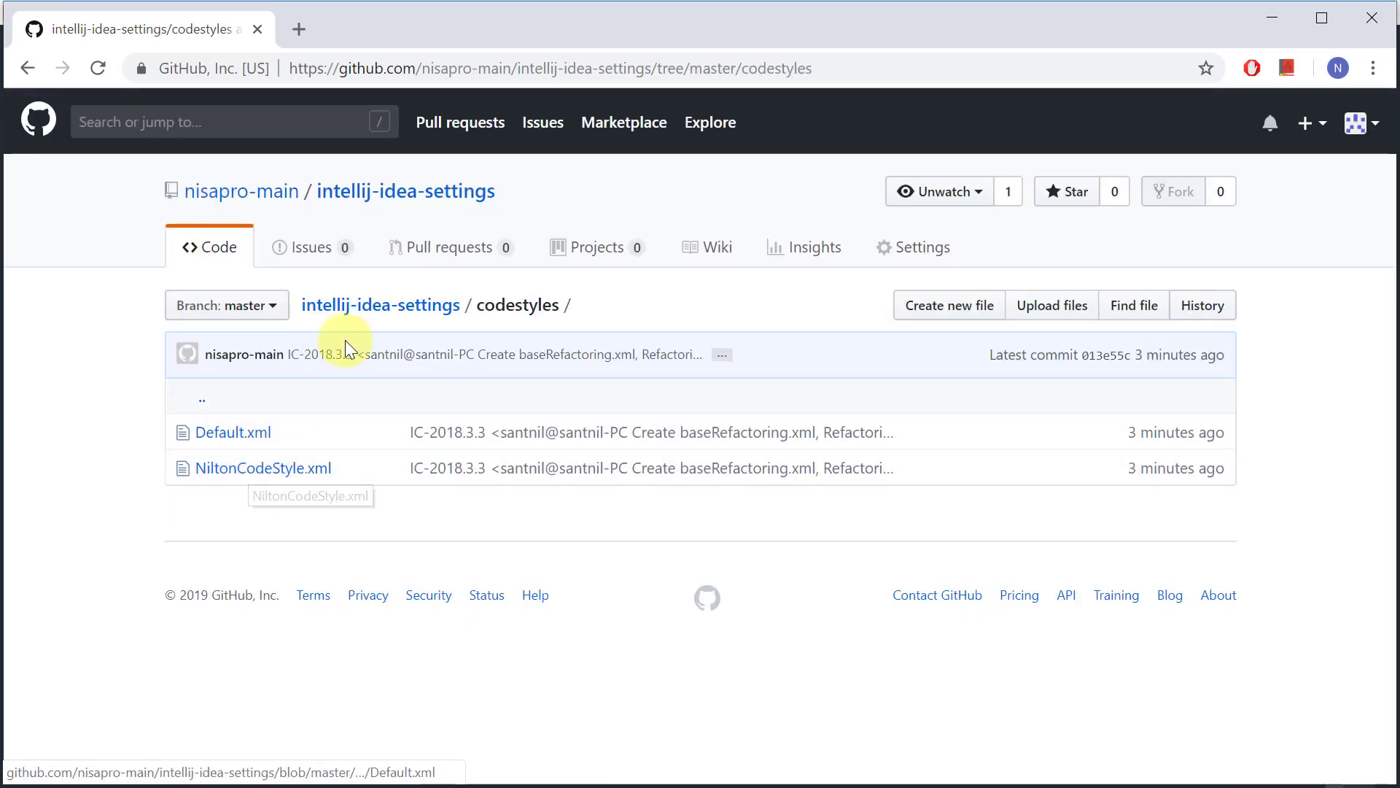
pyautogui.click(372, 307)
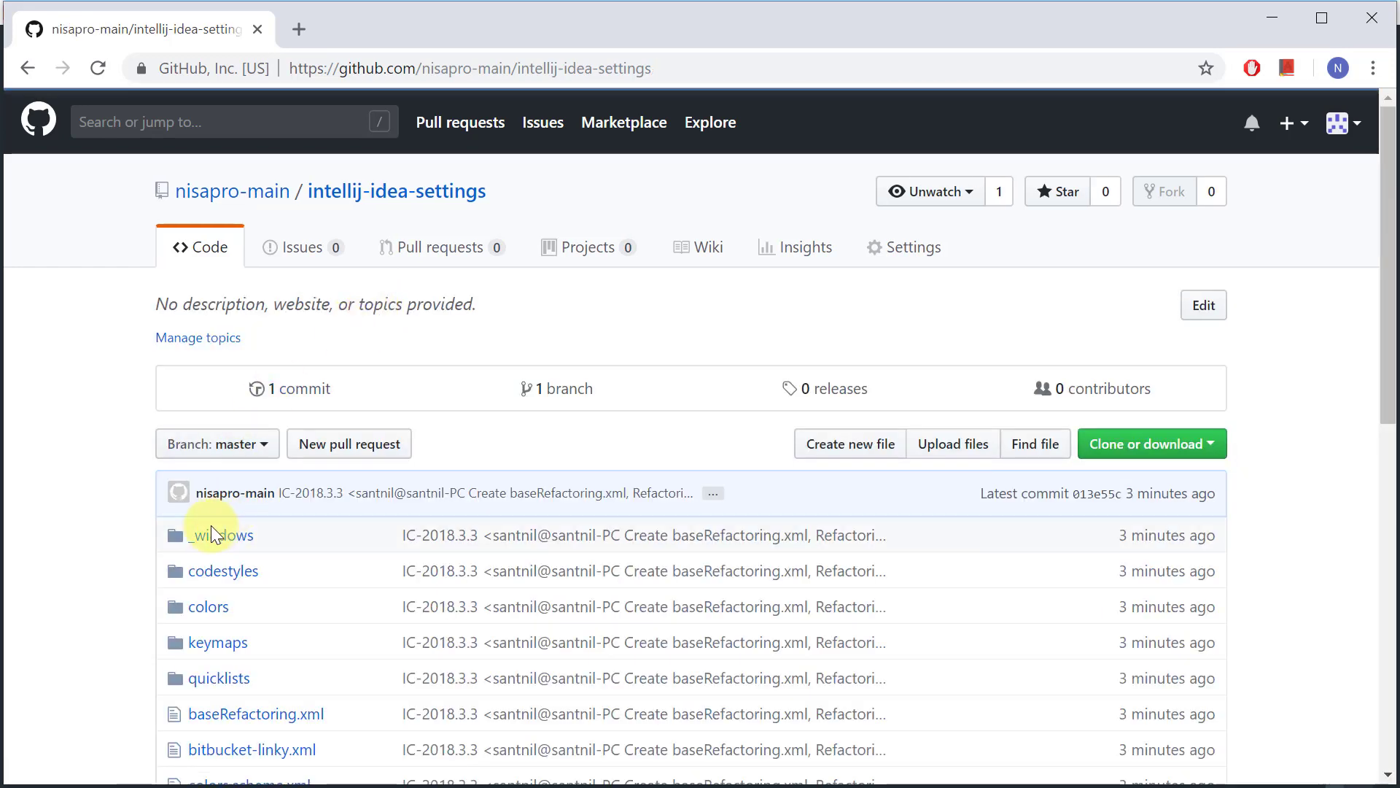
pyautogui.scroll(-2, 211, 535)
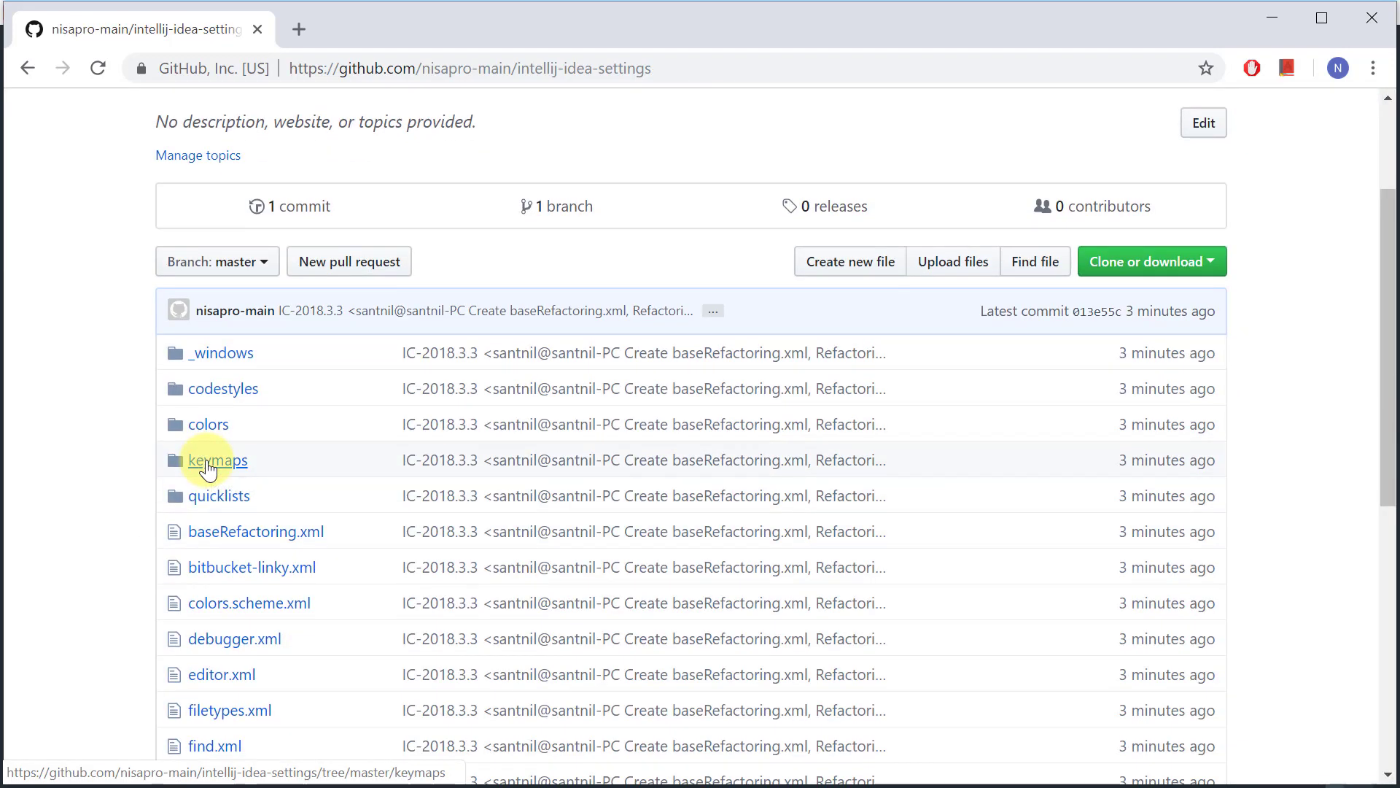
pyautogui.click(209, 464)
pyautogui.click(369, 305)
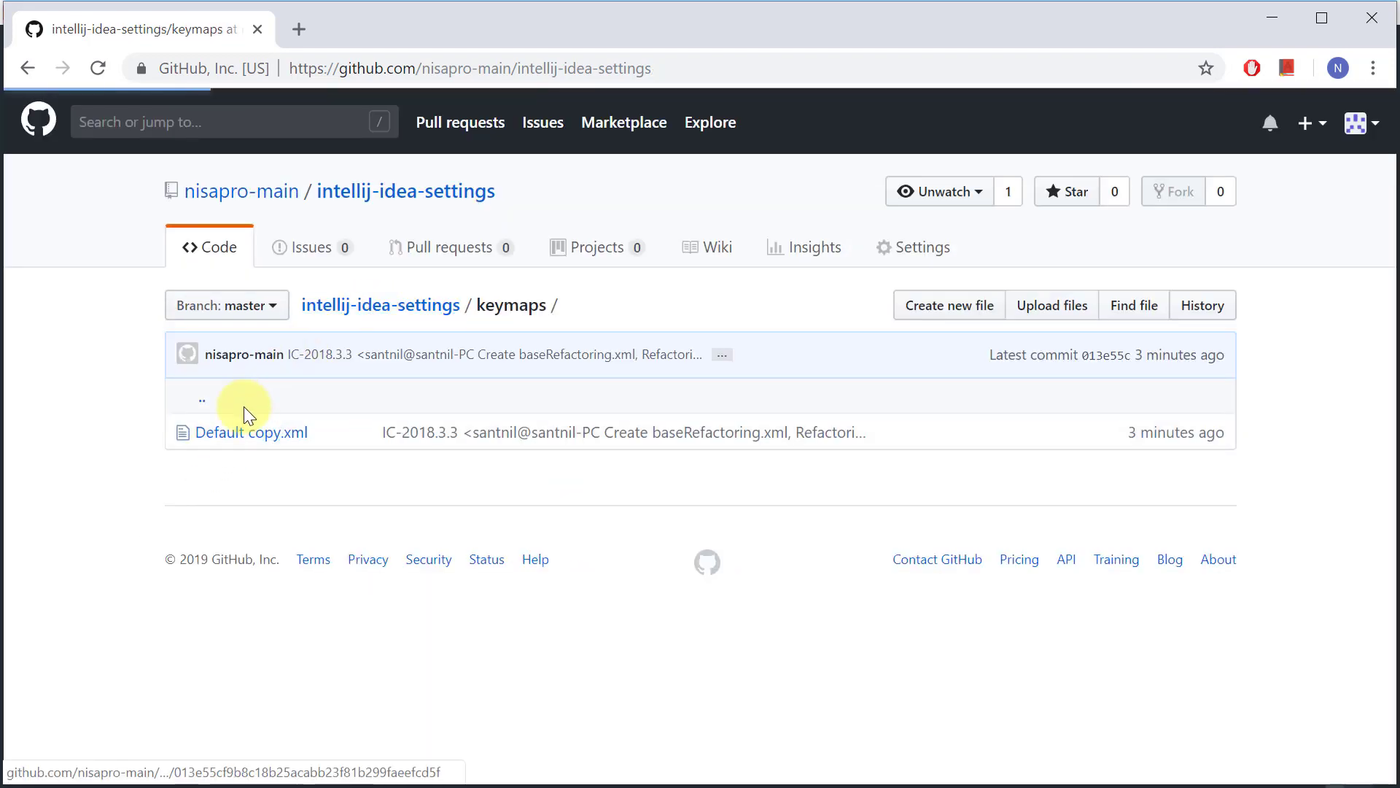
pyautogui.click(204, 677)
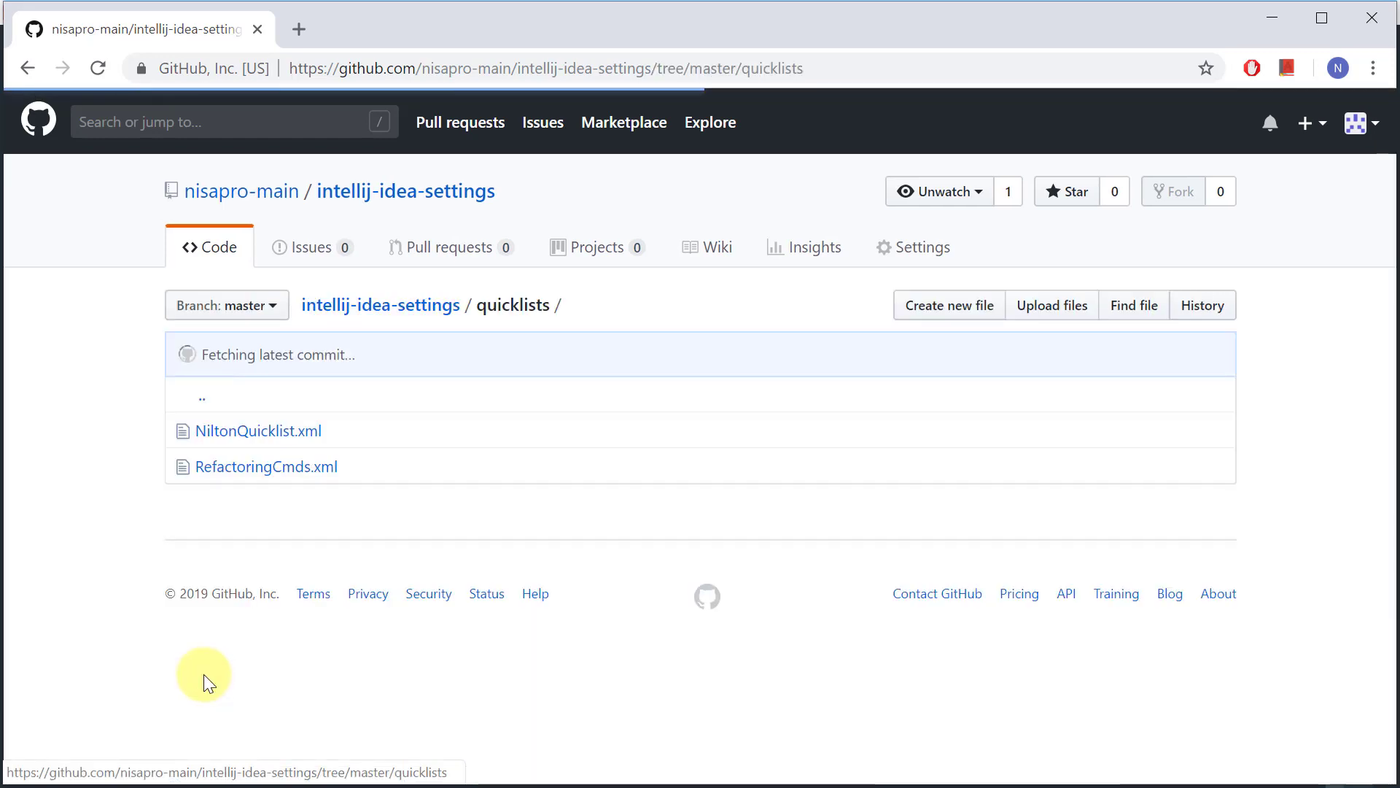
pyautogui.click(373, 306)
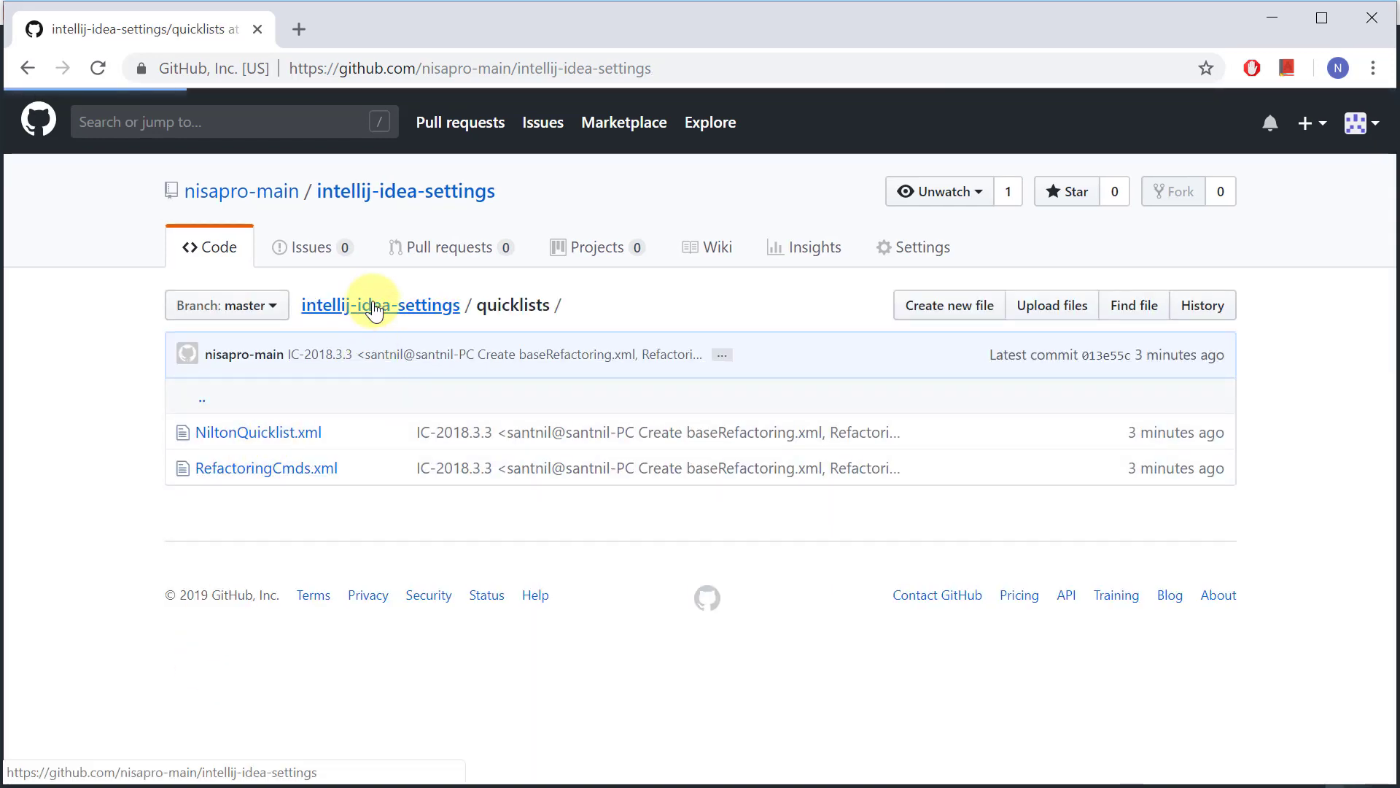
# Switch to IntelliJ IDEA and locate the Settings Repository command in the open project without running it.
pyautogui.hotkey('alt', 'Tab')
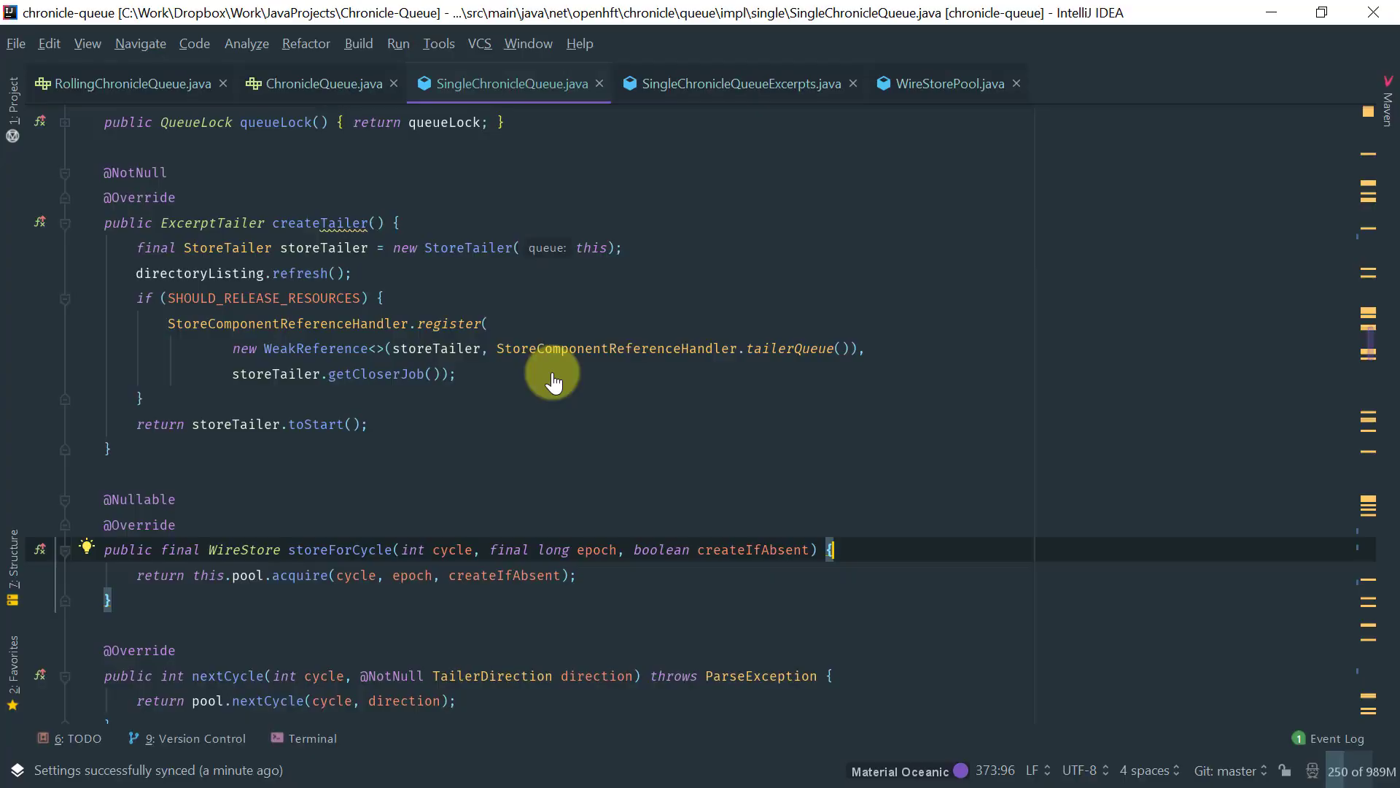
pyautogui.click(423, 223)
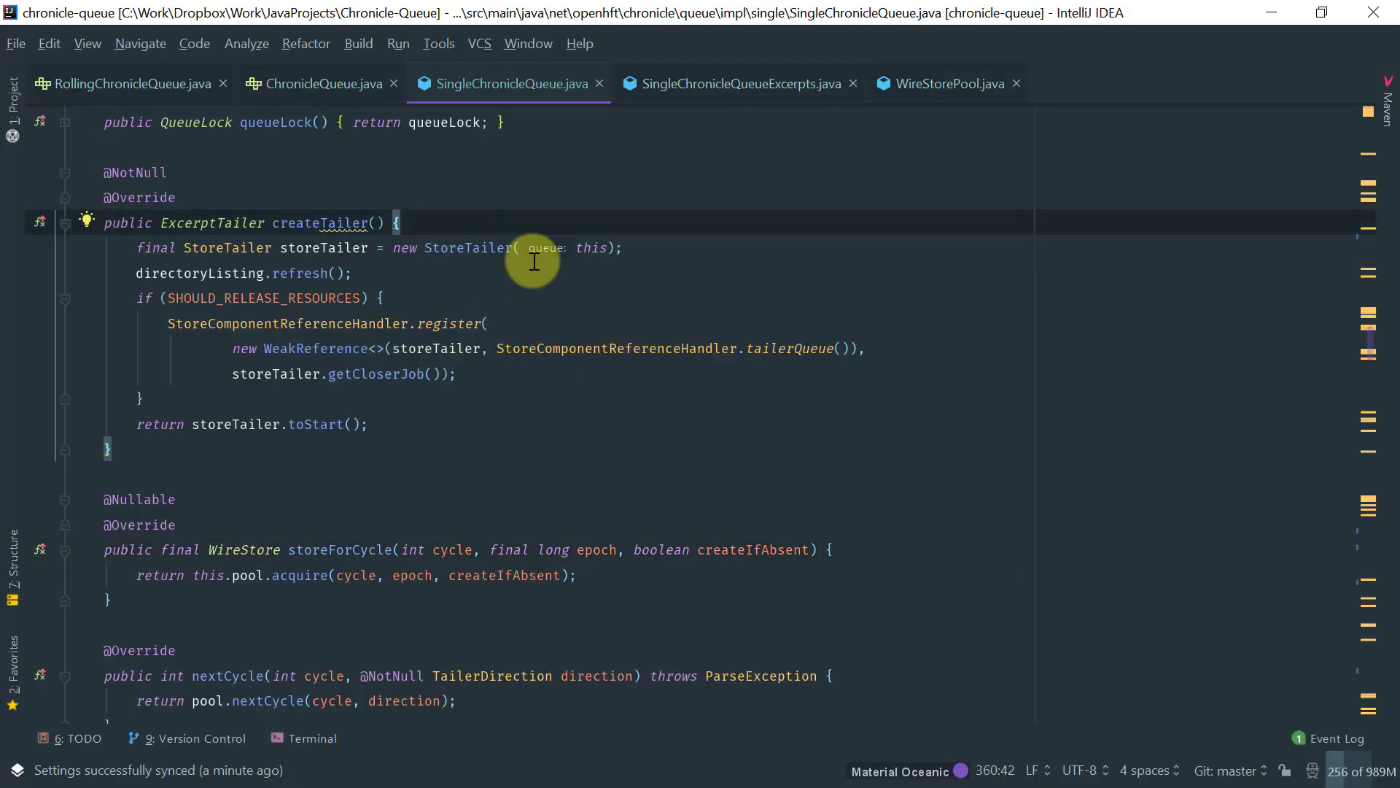
pyautogui.hotkey('alt', 'f')
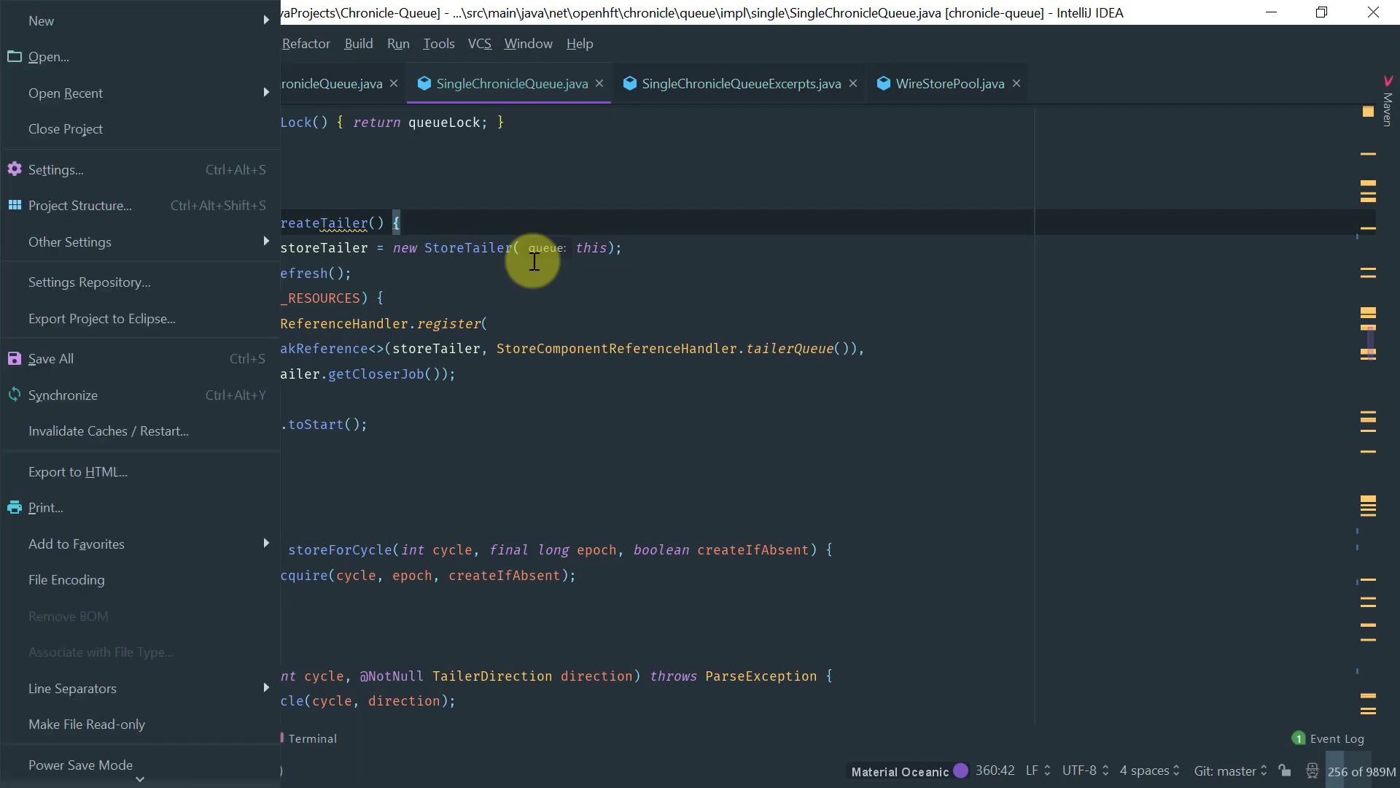
pyautogui.press('Down')
pyautogui.press('Down')
pyautogui.press('Down')
pyautogui.press('Down')
pyautogui.press('Down')
pyautogui.press('Down')
pyautogui.press('Down')
pyautogui.press('Down')
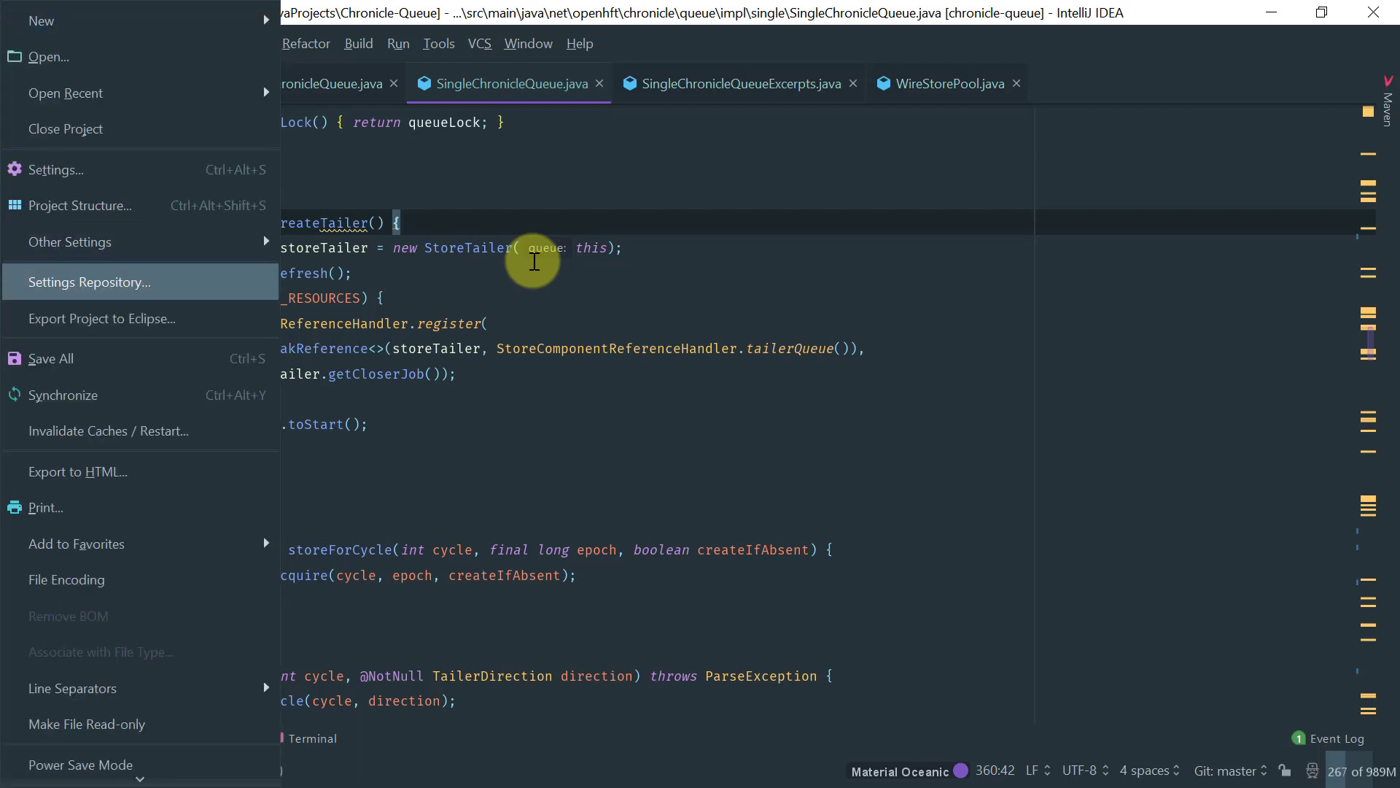
pyautogui.press('Escape')
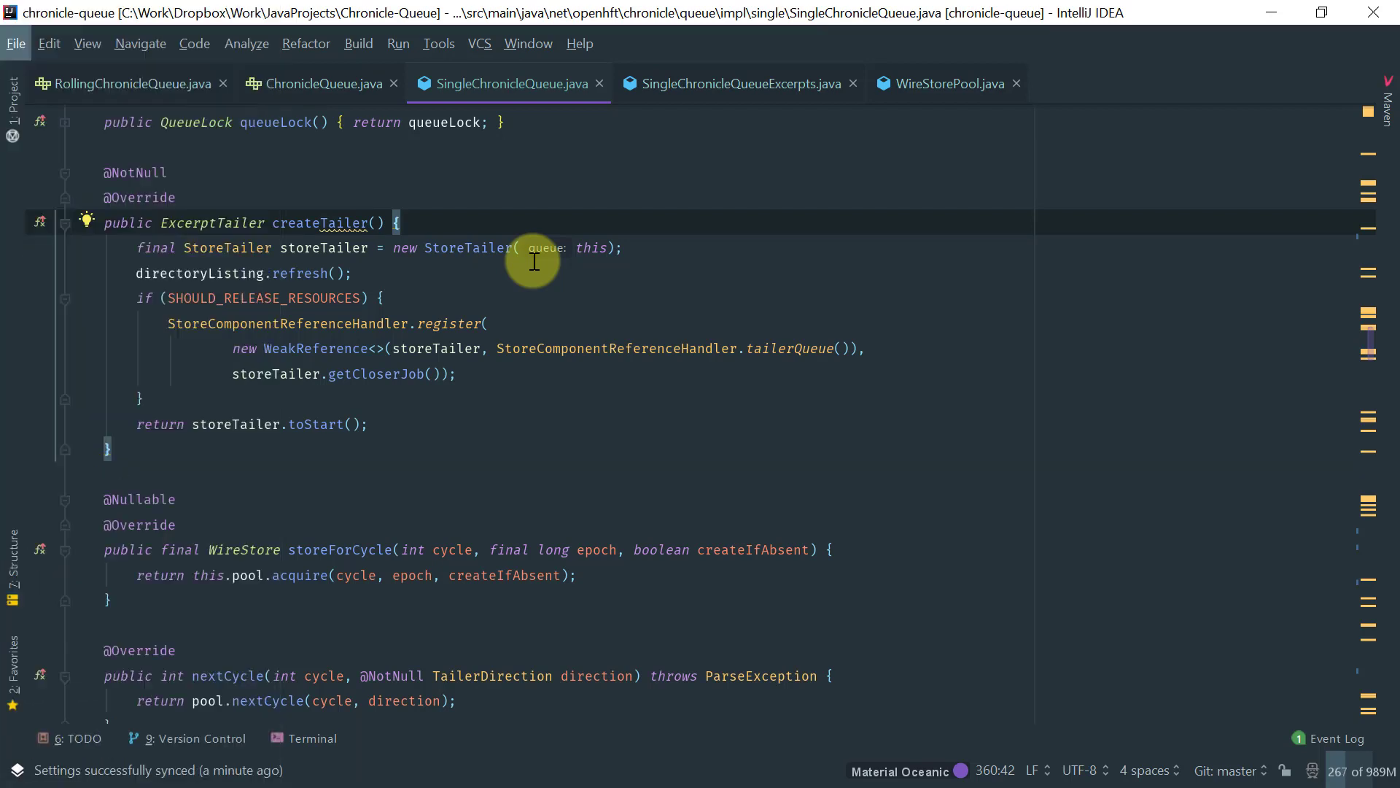
# Toggle Auto Sync in the Settings Repository section of the IDE's Tools settings and save the settings.
pyautogui.click(535, 261)
pyautogui.hotkey('ctrl', 'alt', 's')
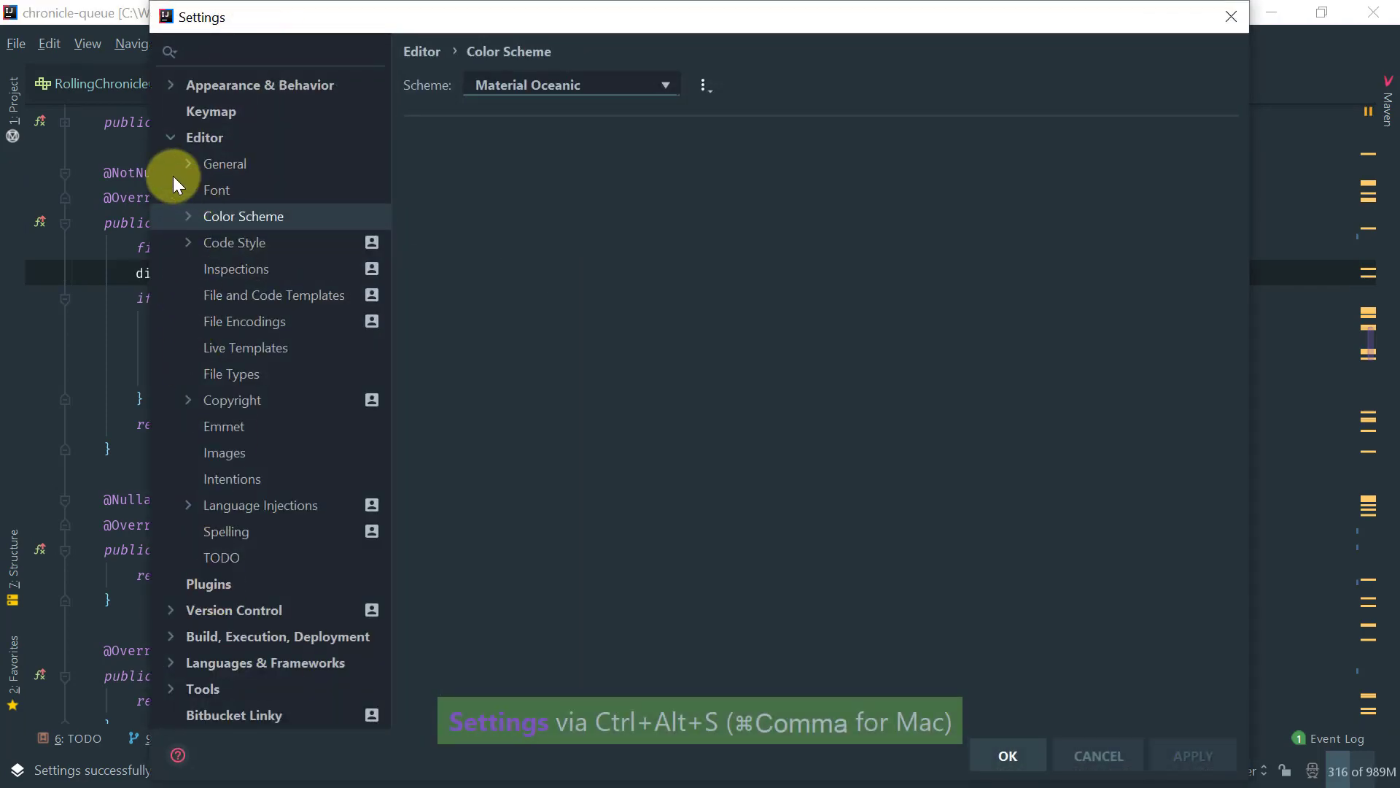
pyautogui.click(172, 136)
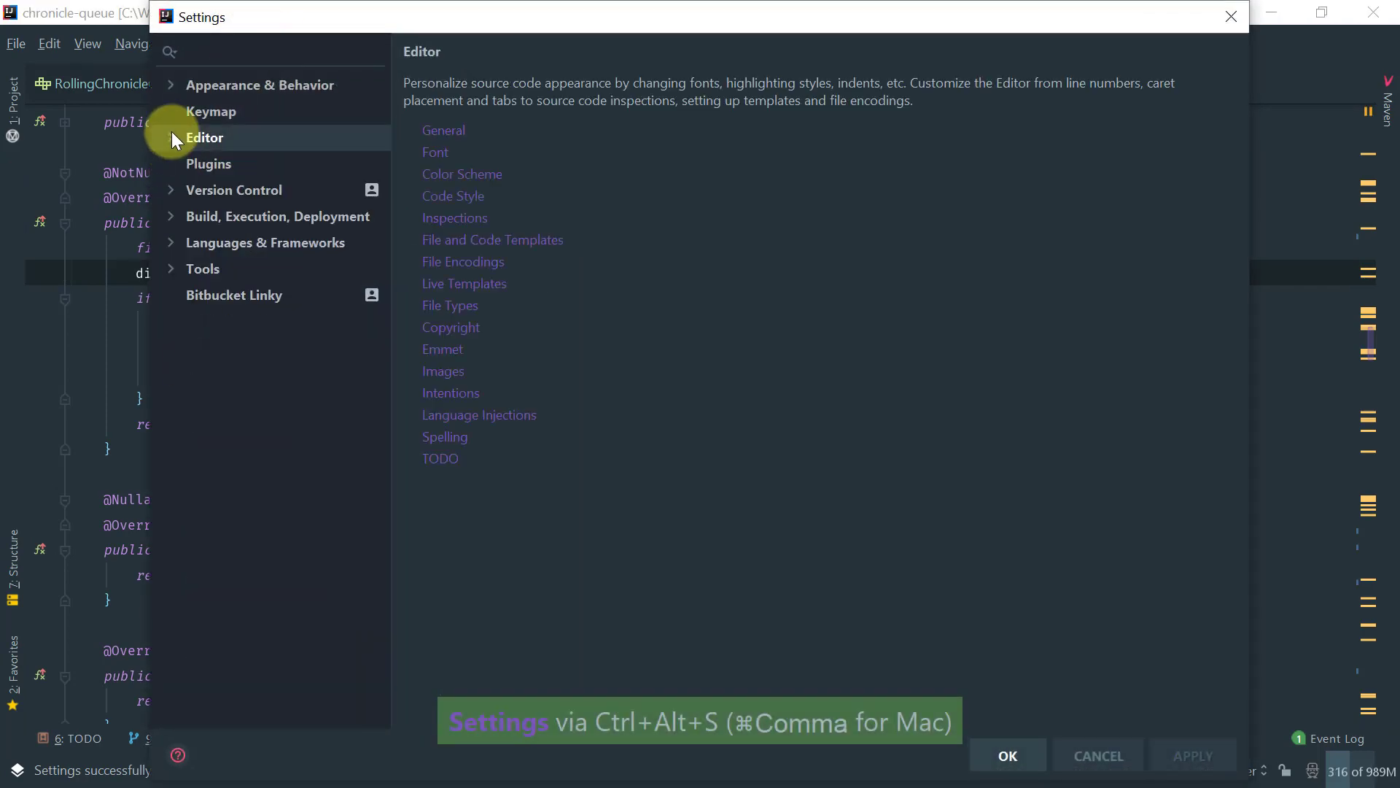
pyautogui.click(168, 270)
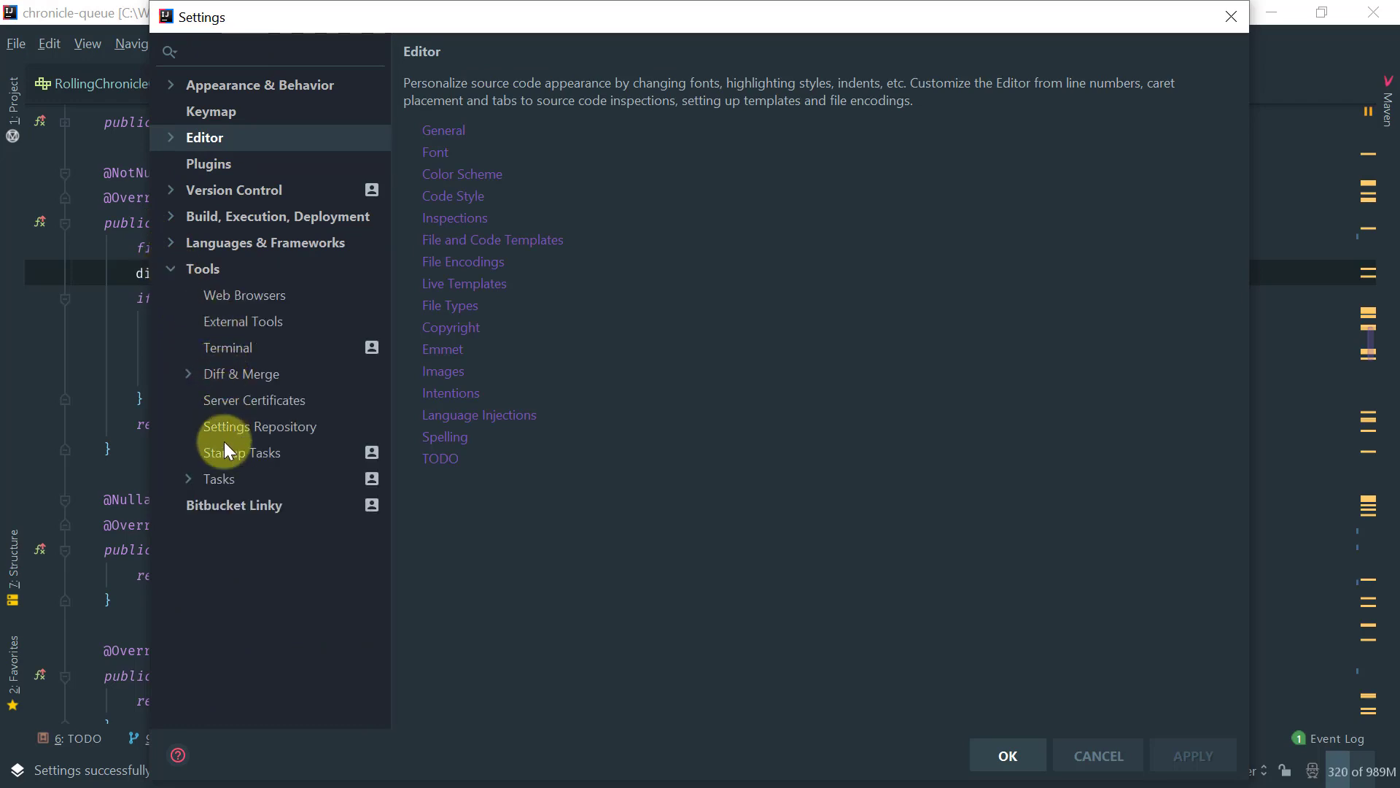
pyautogui.click(252, 424)
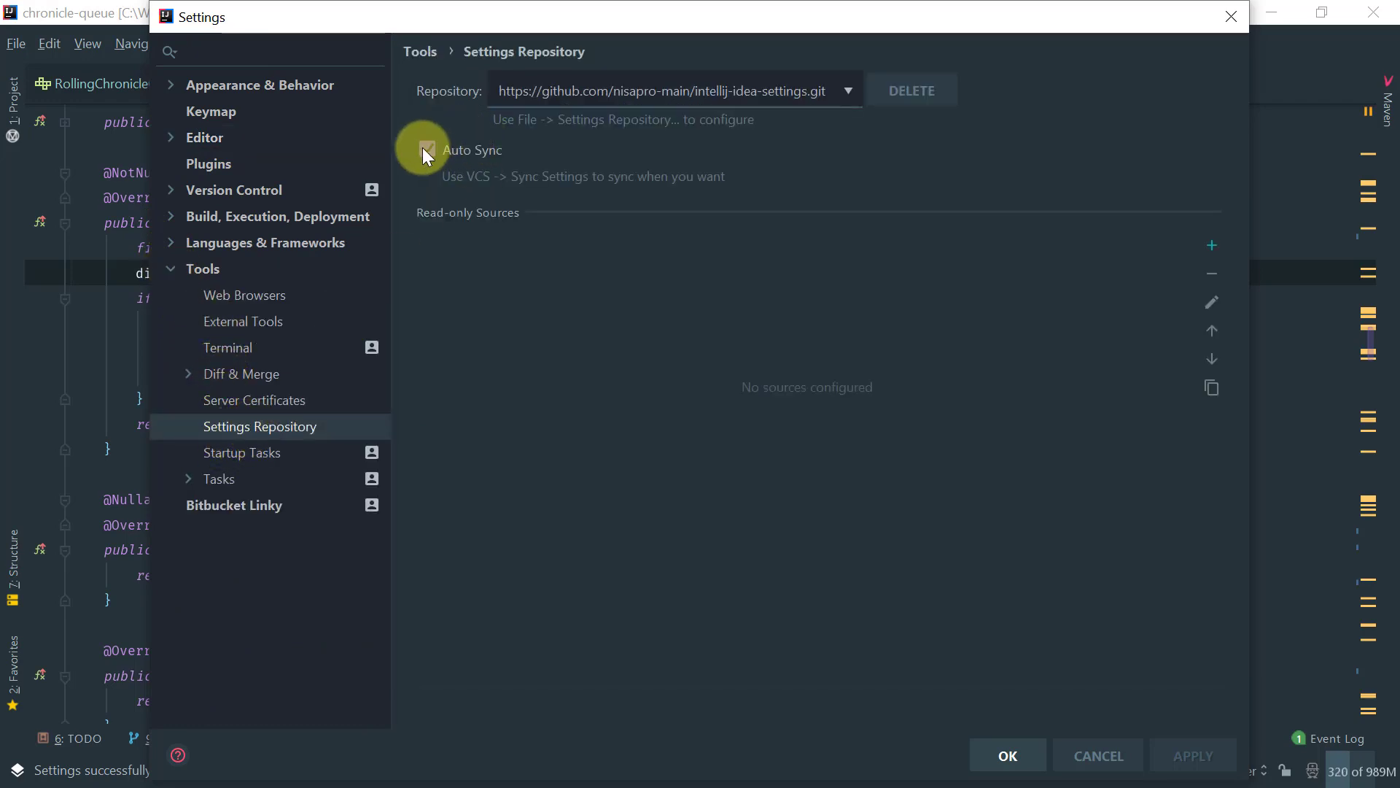
pyautogui.click(426, 152)
pyautogui.click(1010, 758)
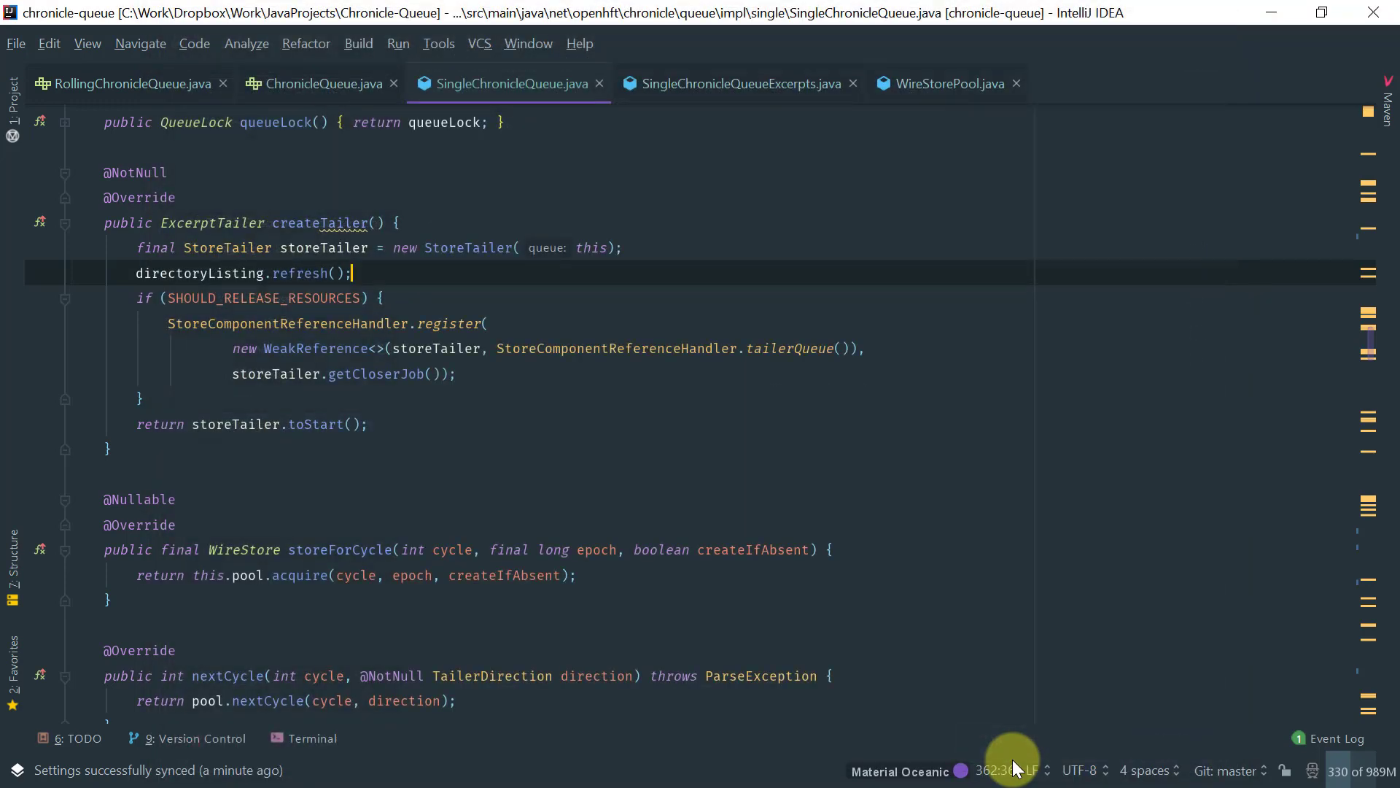
# Sync the IDE settings manually with the Overwrite Remote option.
pyautogui.click(483, 45)
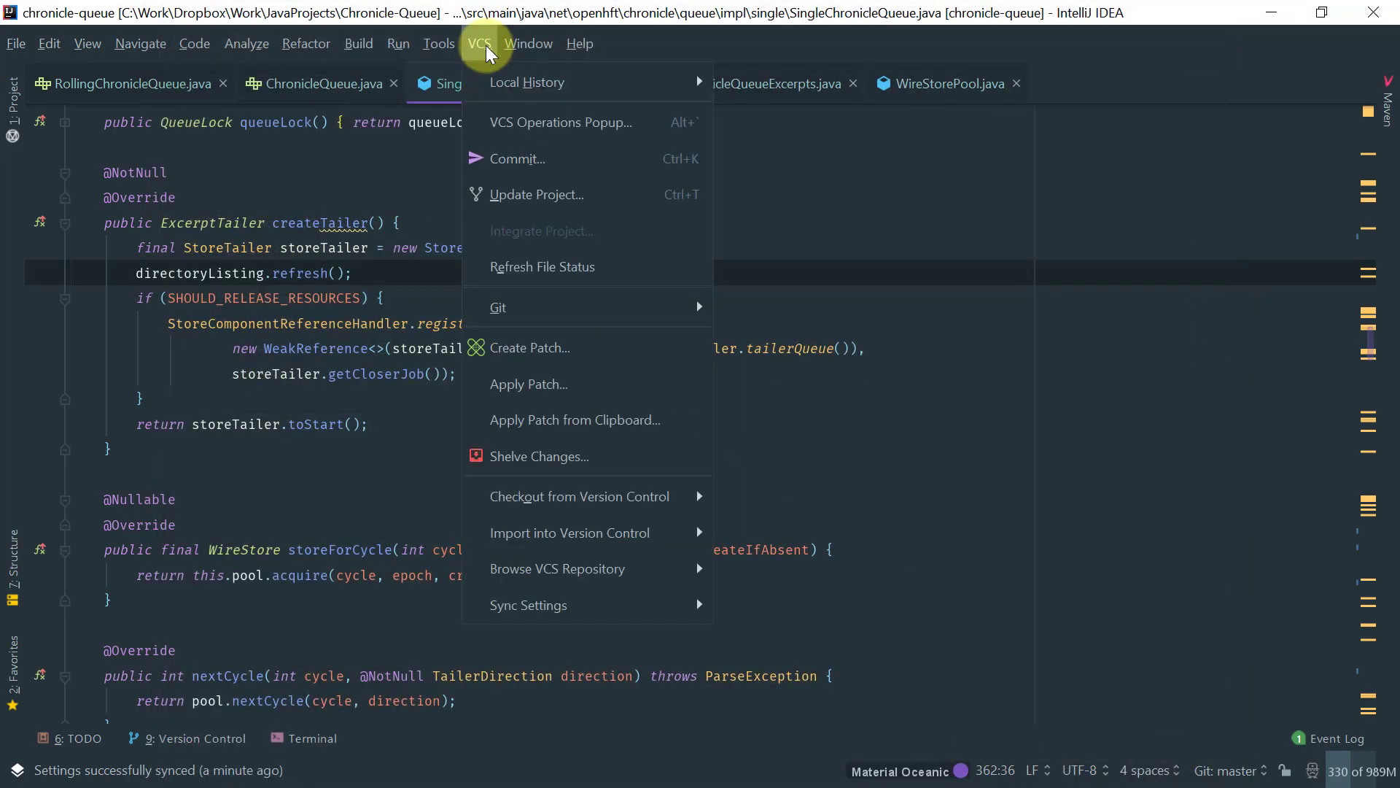
pyautogui.moveTo(532, 609)
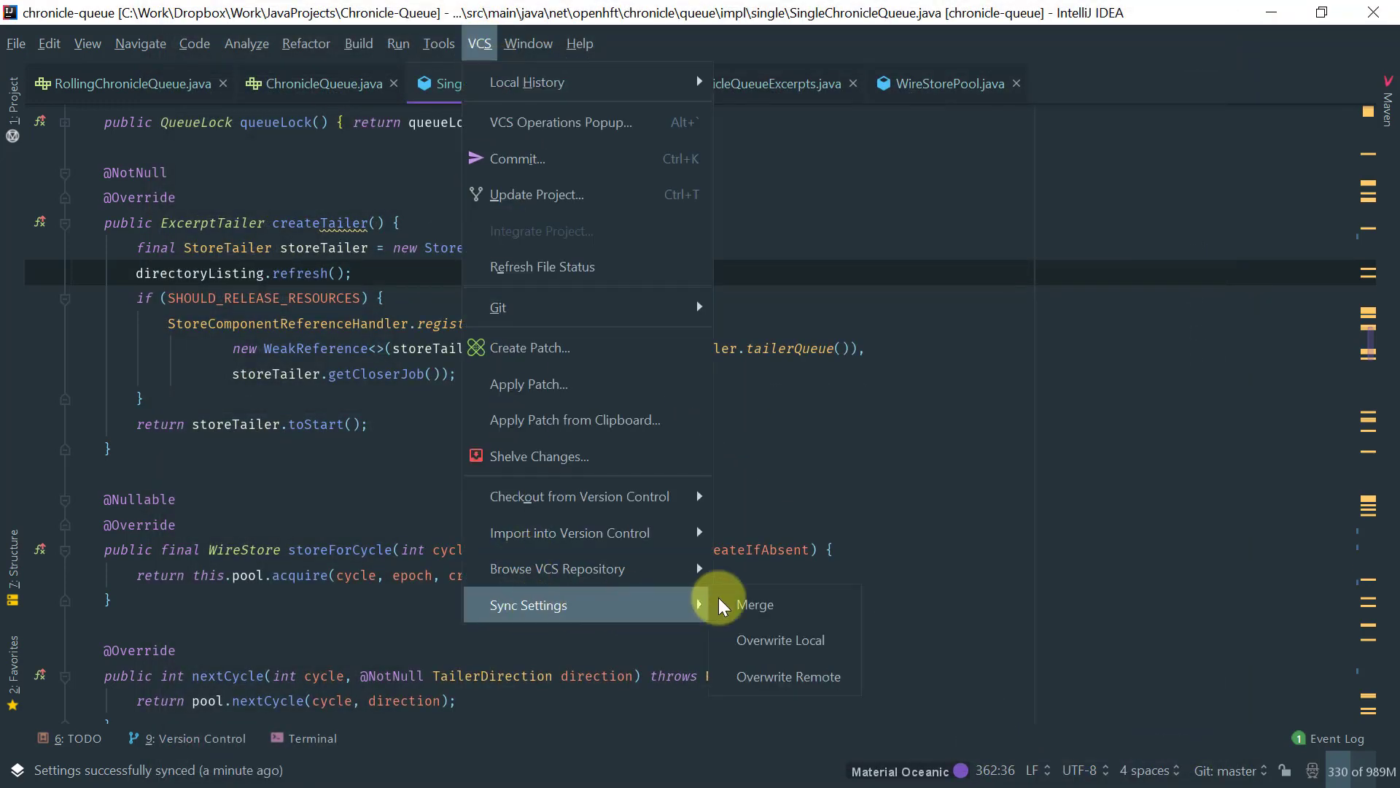
pyautogui.click(803, 677)
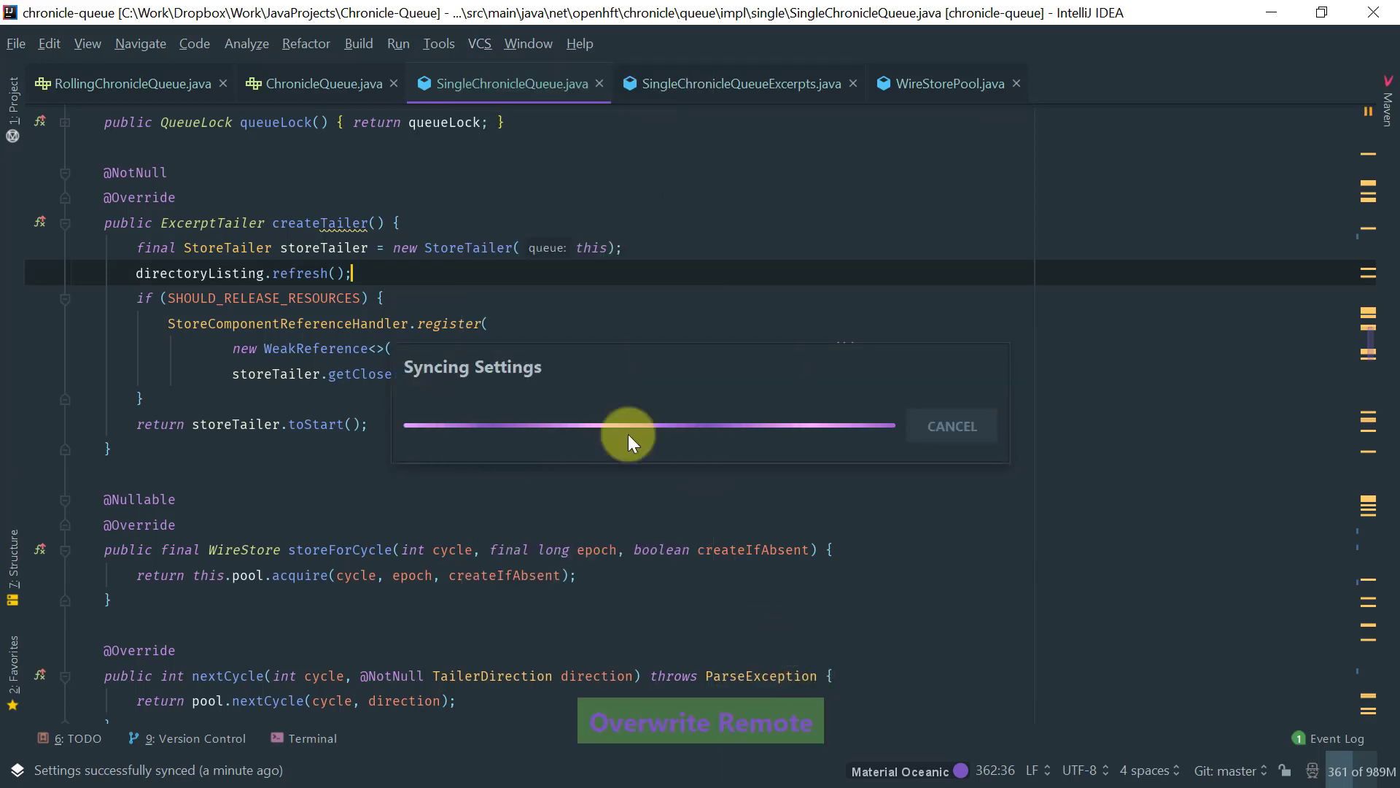
pyautogui.click(486, 323)
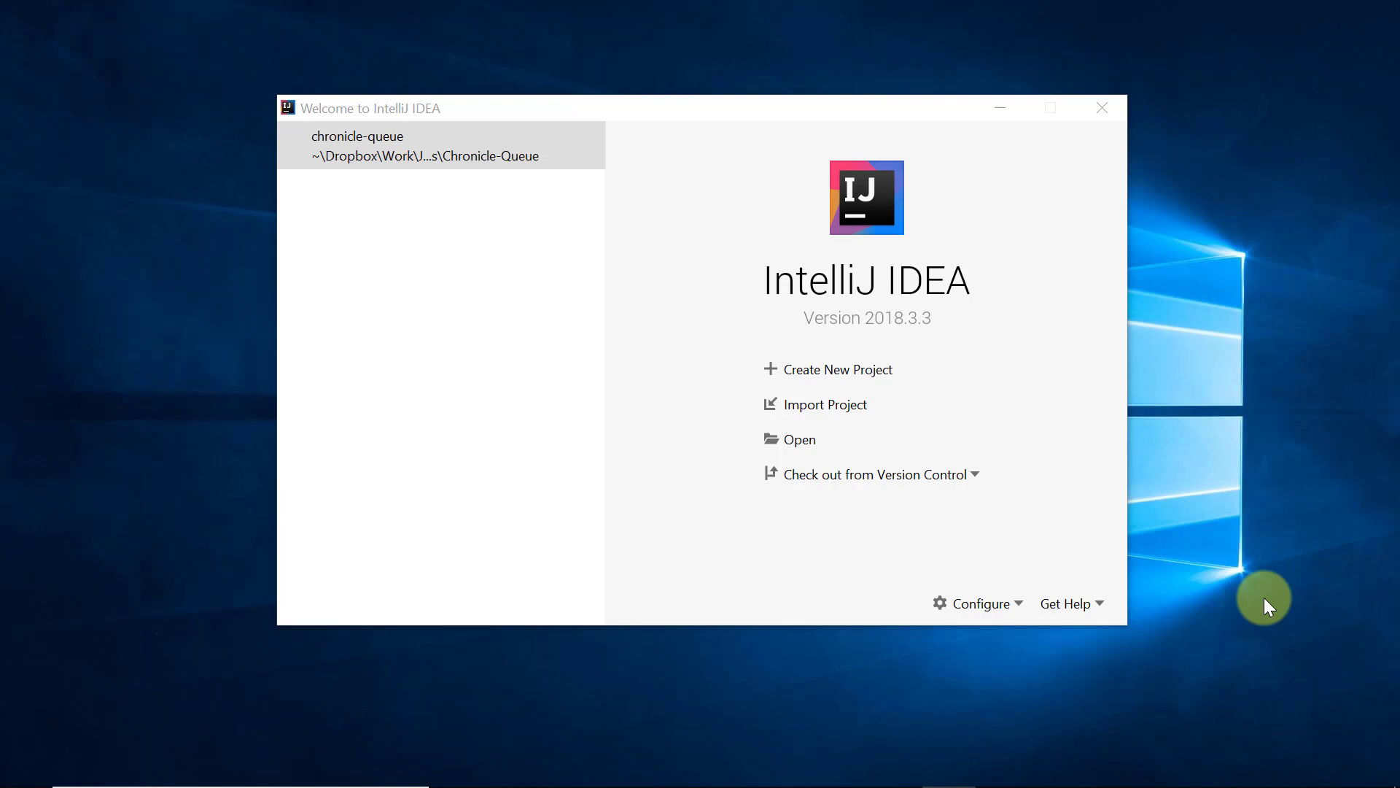
# Open the recent chronicle-queue project from the Welcome window and dismiss the Tip of the Day.
pyautogui.click(416, 149)
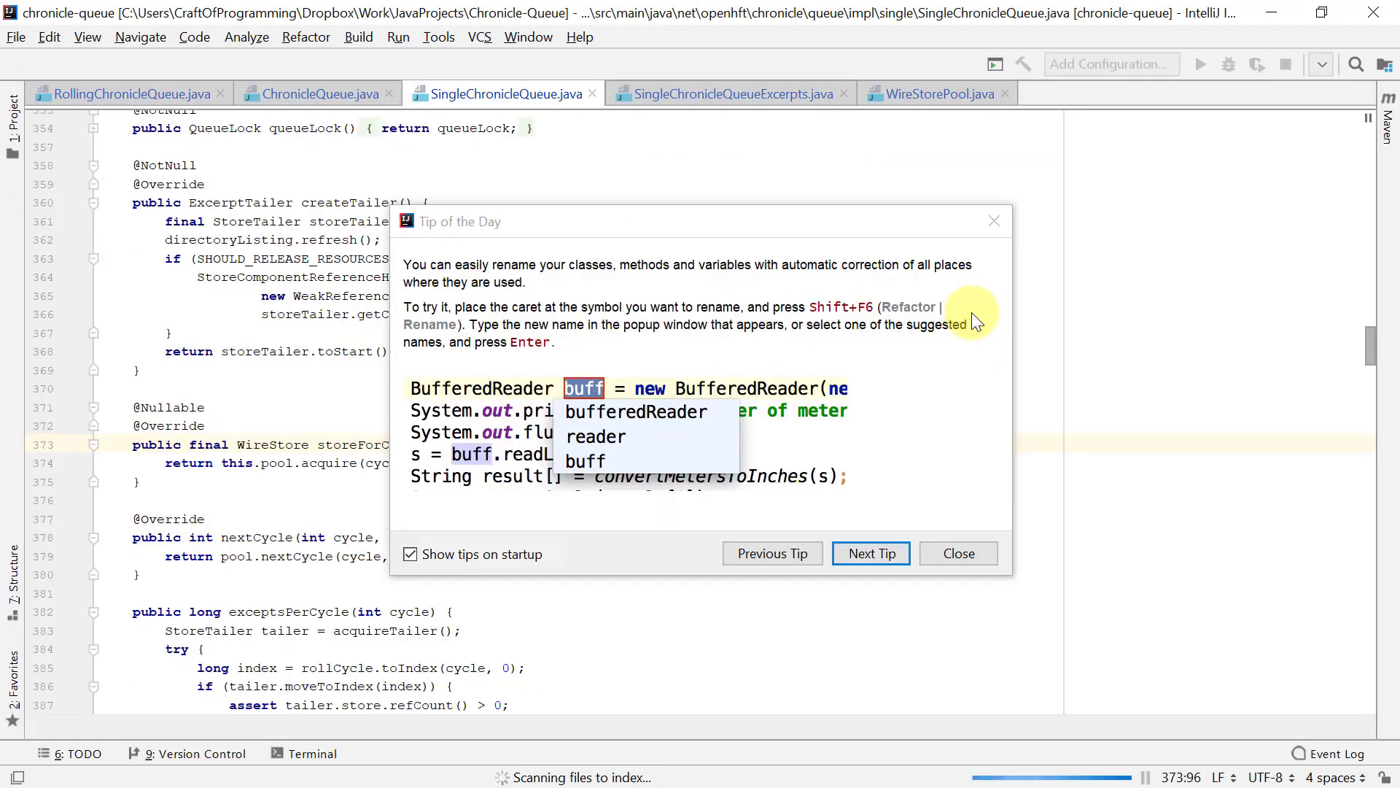
pyautogui.click(721, 227)
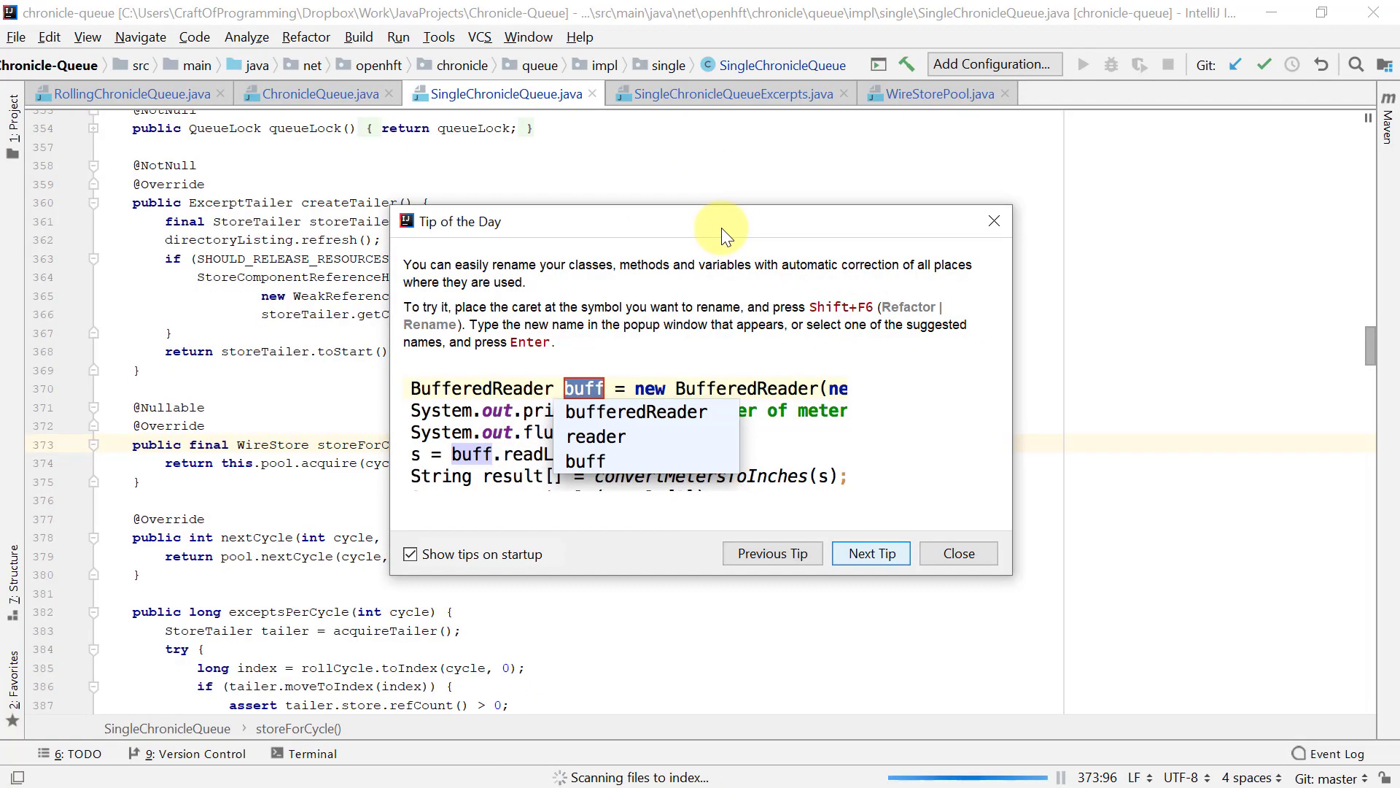
pyautogui.click(956, 552)
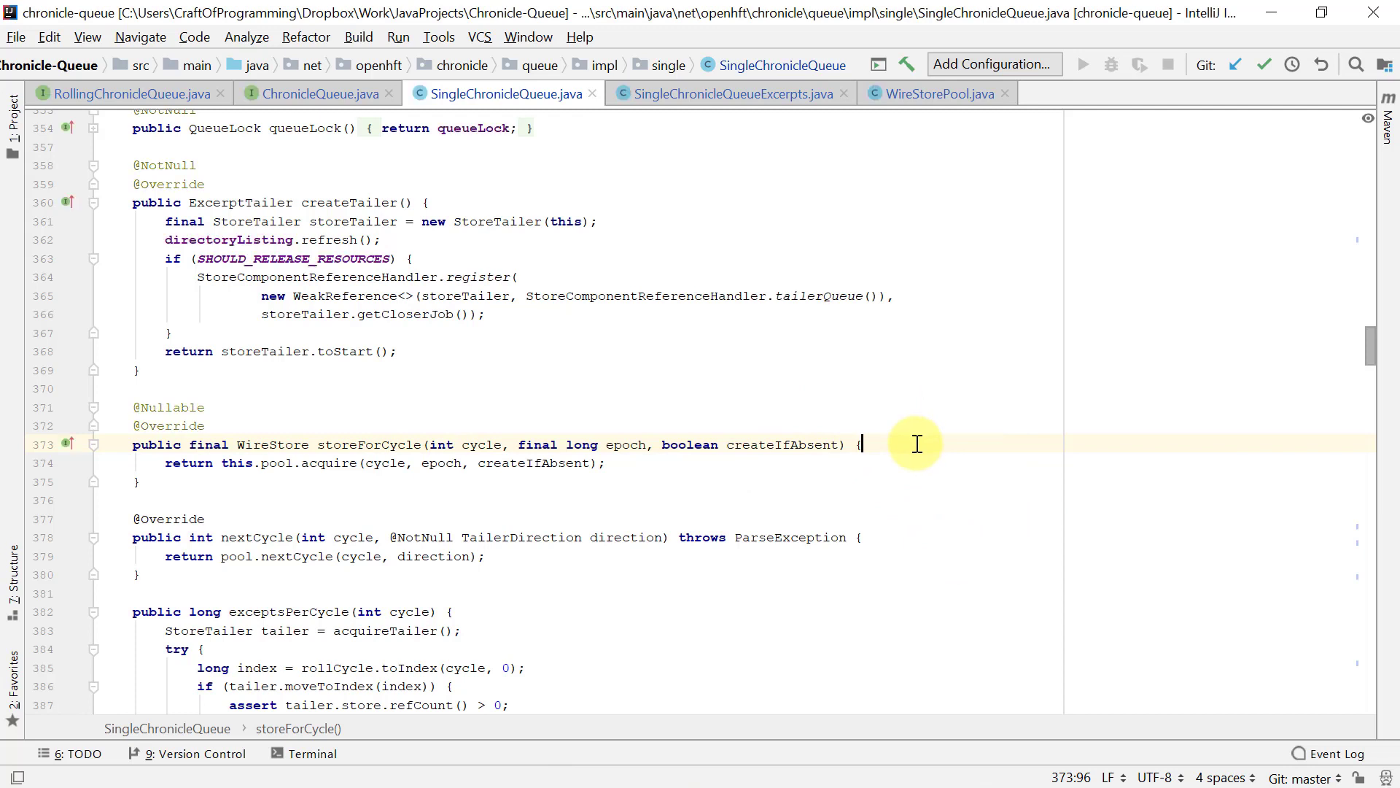
# Look through the available color schemes and code style schemes in the quick scheme switcher without choosing one.
pyautogui.hotkey('ctrl', '`')
pyautogui.press('Return')
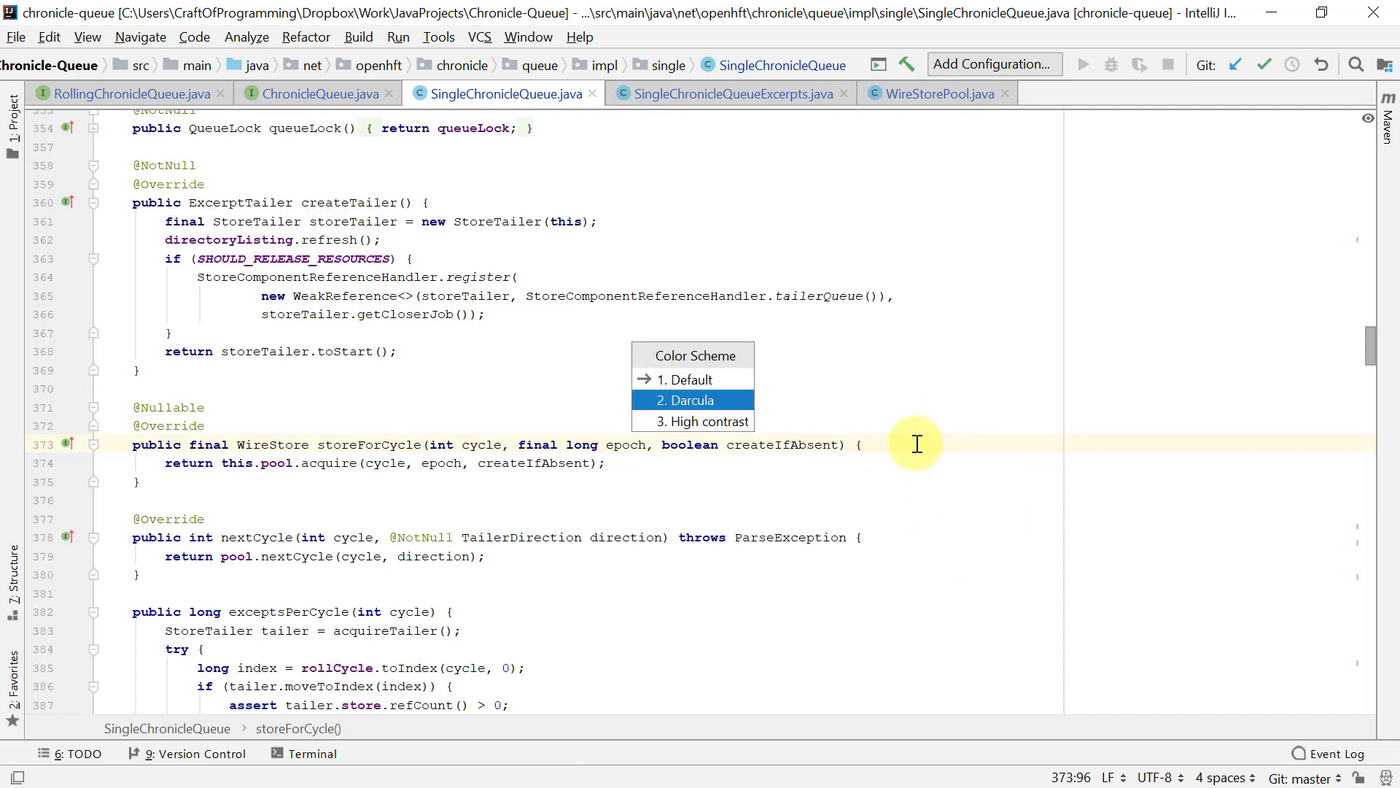
pyautogui.press('Escape')
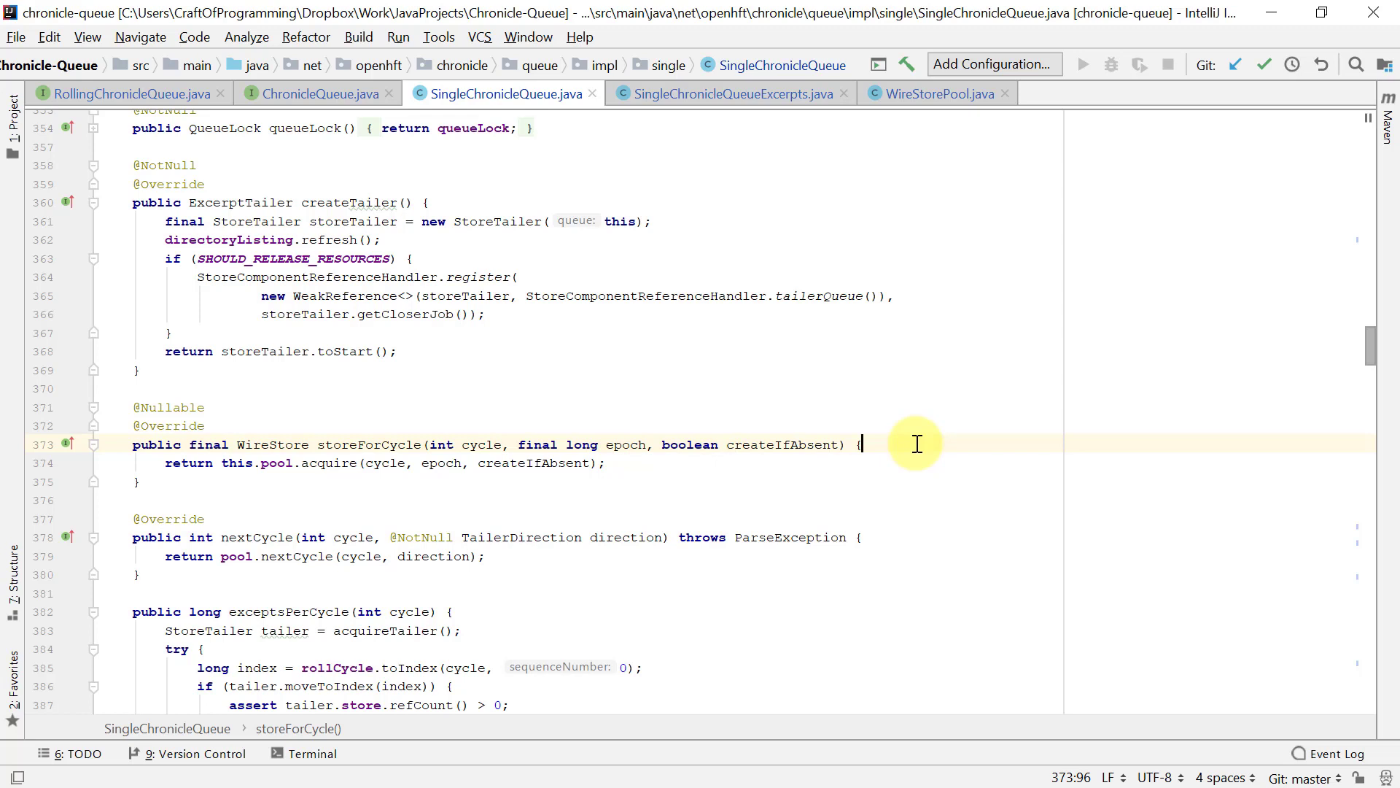
pyautogui.hotkey('ctrl', '`')
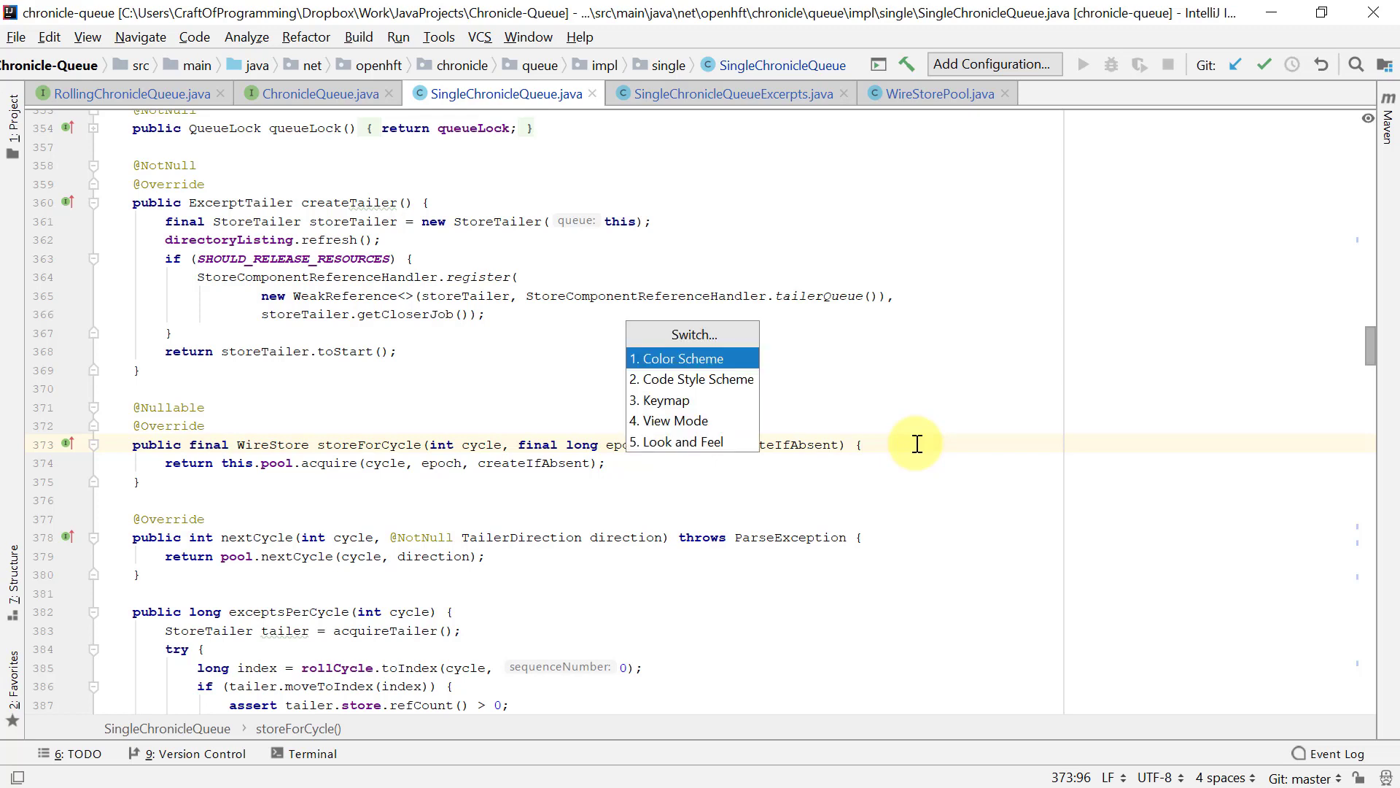
pyautogui.press('2')
pyautogui.press('Escape')
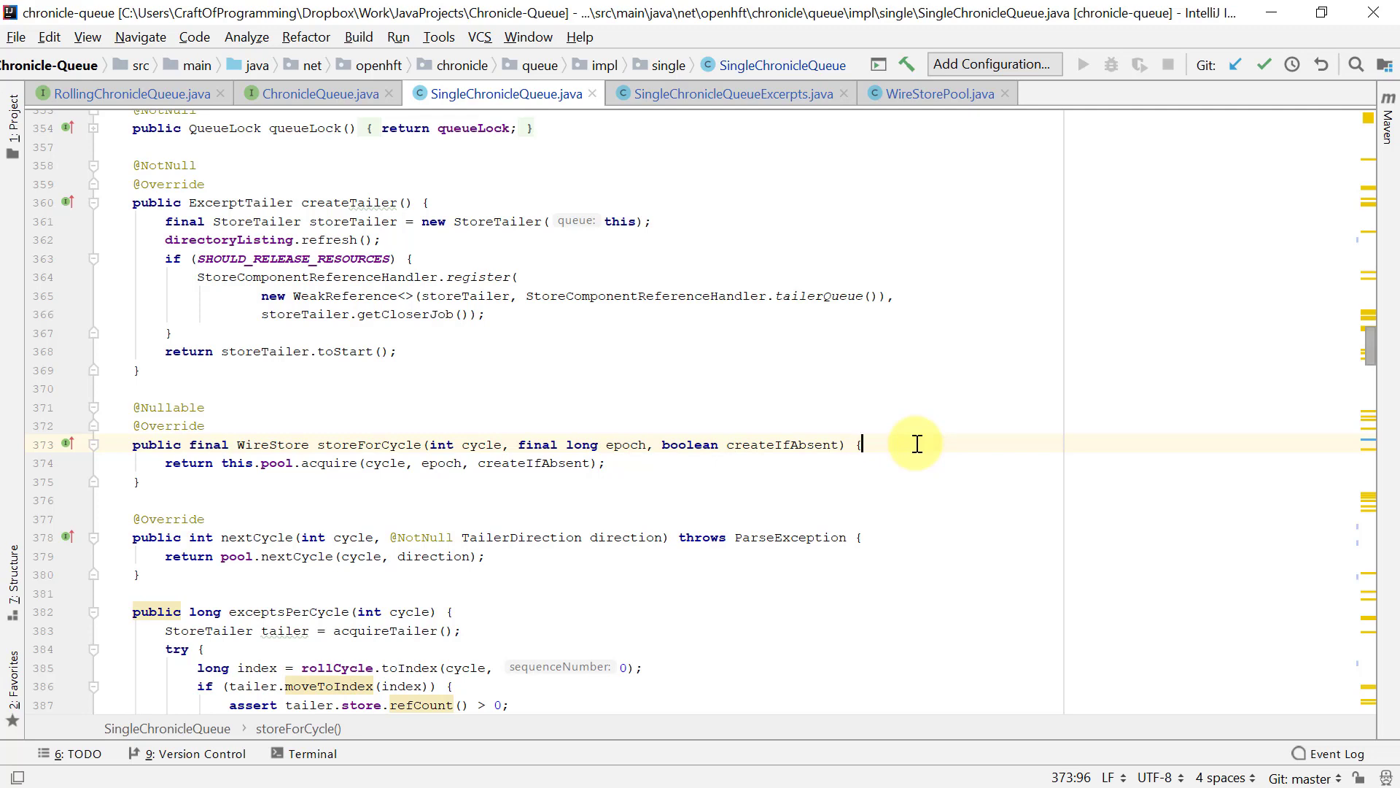
# Search the IDE actions for the custom quick list by its name, closing the search without running anything.
pyautogui.hotkey('ctrl', 'shift', 'a')
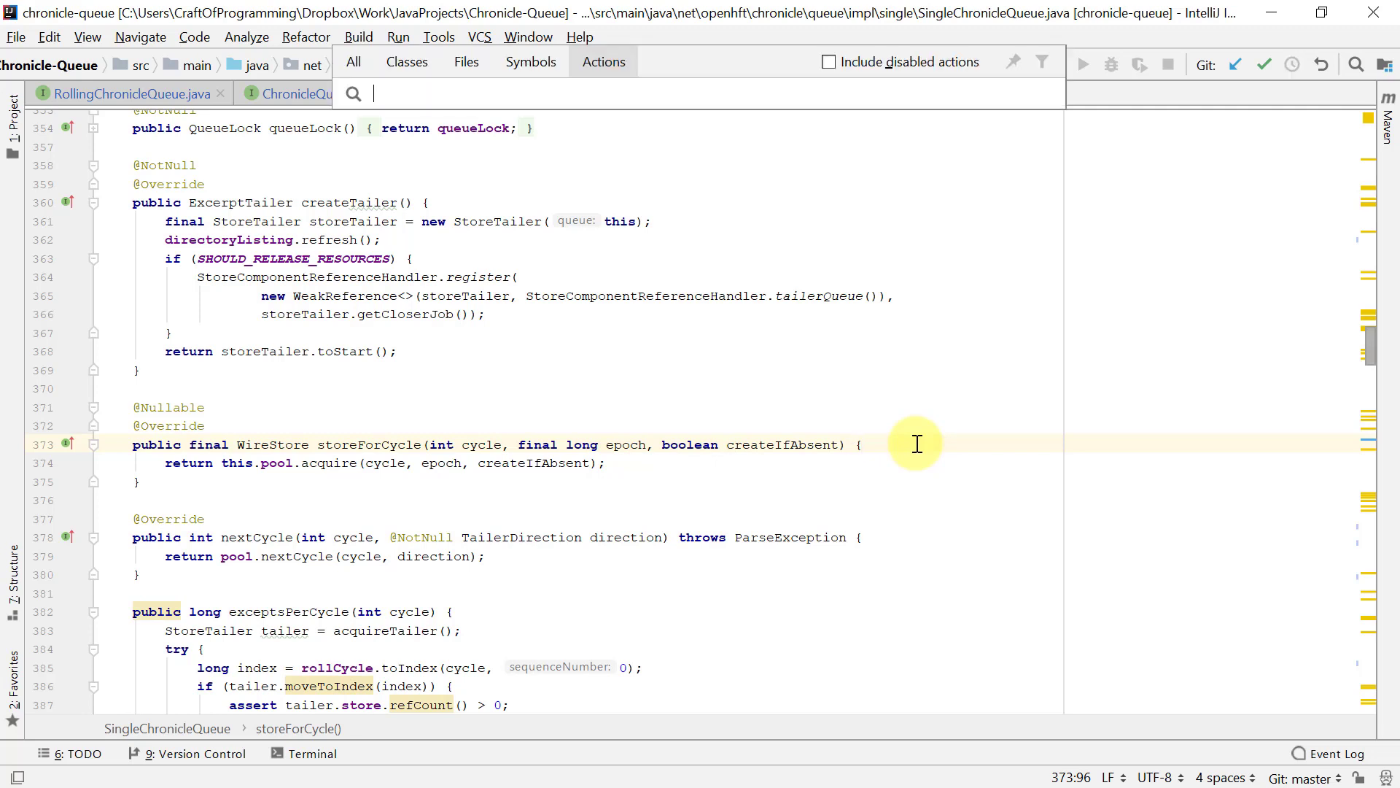
pyautogui.write('nilton')
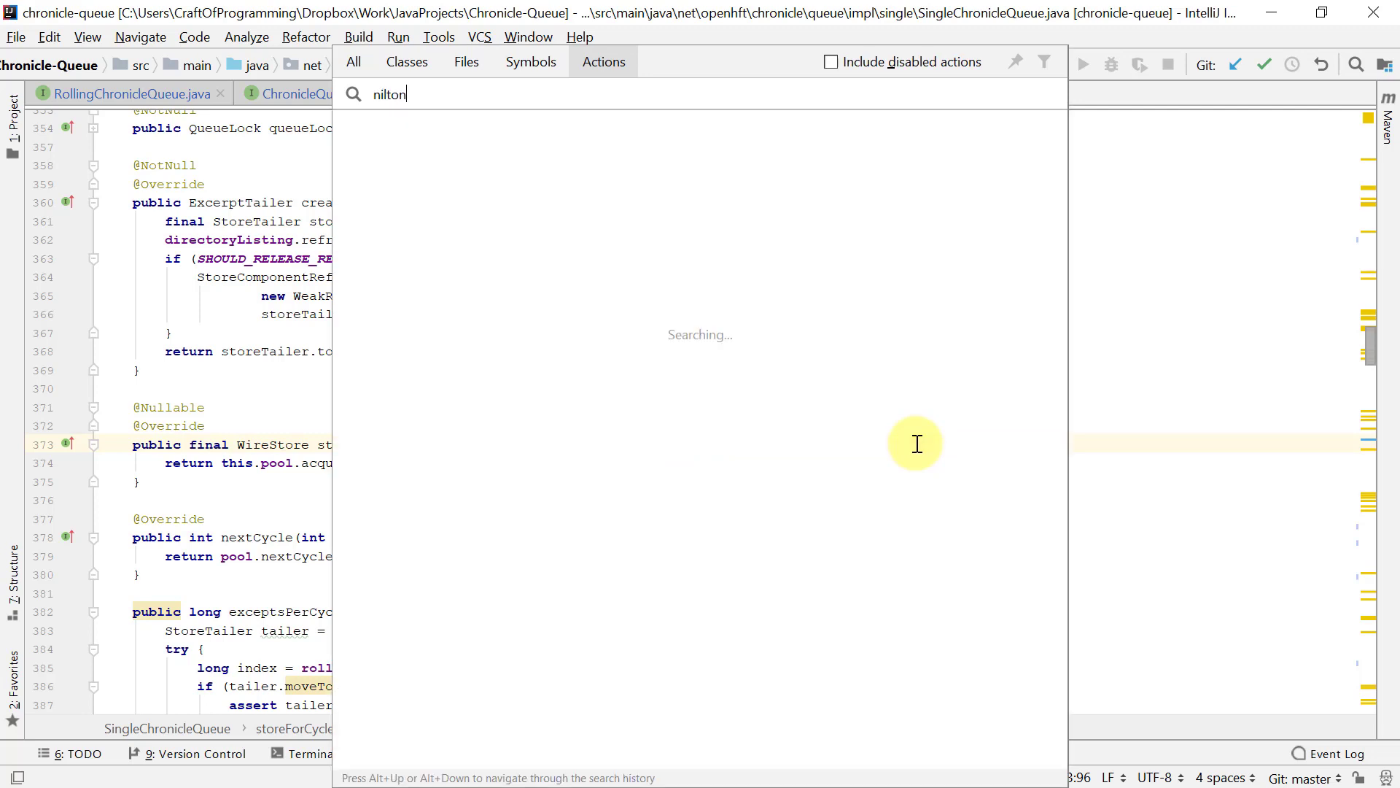
pyautogui.hotkey('ctrl', 'shift', 'a')
pyautogui.press('Escape')
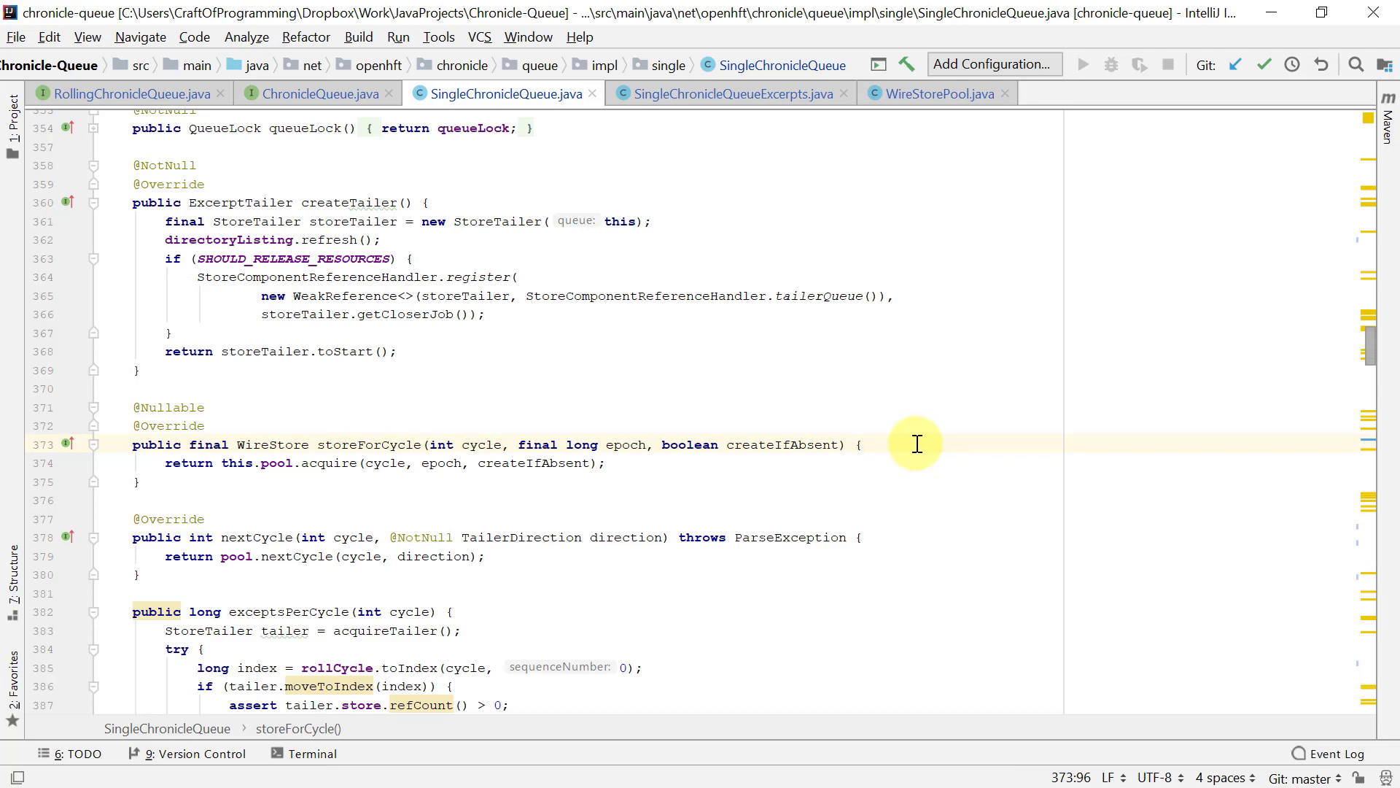
# Examine the Upstream URL field and the merge and overwrite options in the Settings Repository dialog, dismissing it without syncing.
pyautogui.hotkey('alt', 'f')
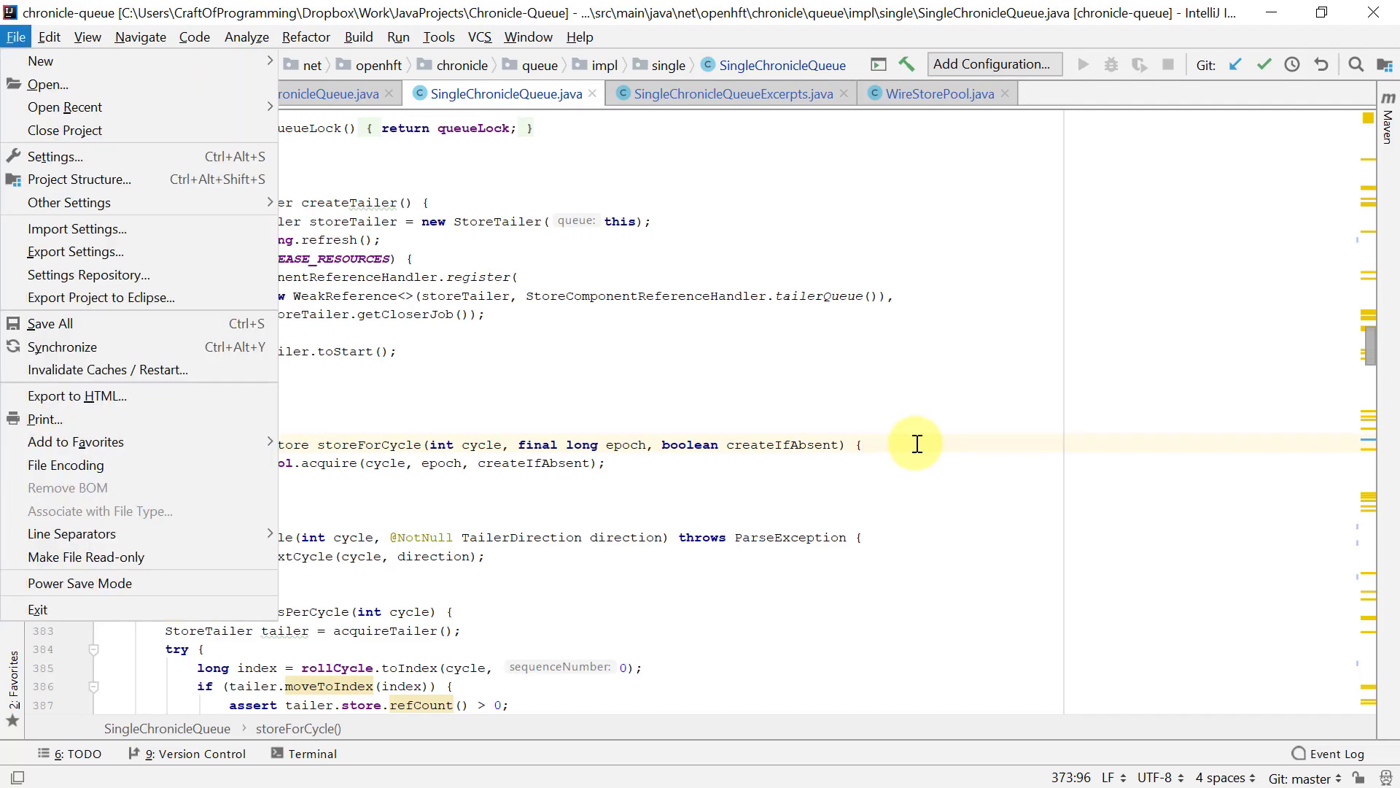
pyautogui.press('Down')
pyautogui.press('Down')
pyautogui.press('Down')
pyautogui.press('Down')
pyautogui.press('Down')
pyautogui.press('Down')
pyautogui.press('Return')
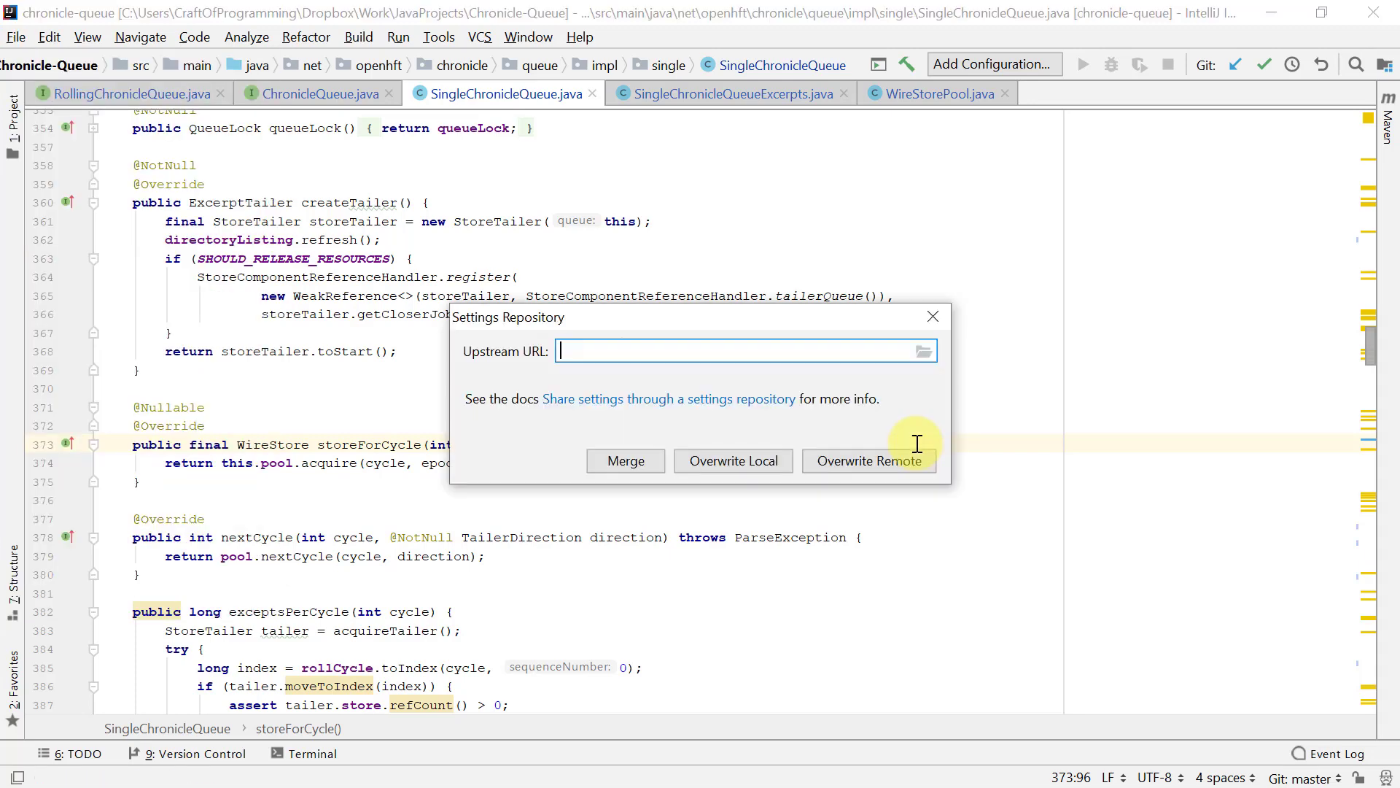
pyautogui.moveTo(694, 313); pyautogui.dragTo(710, 318)
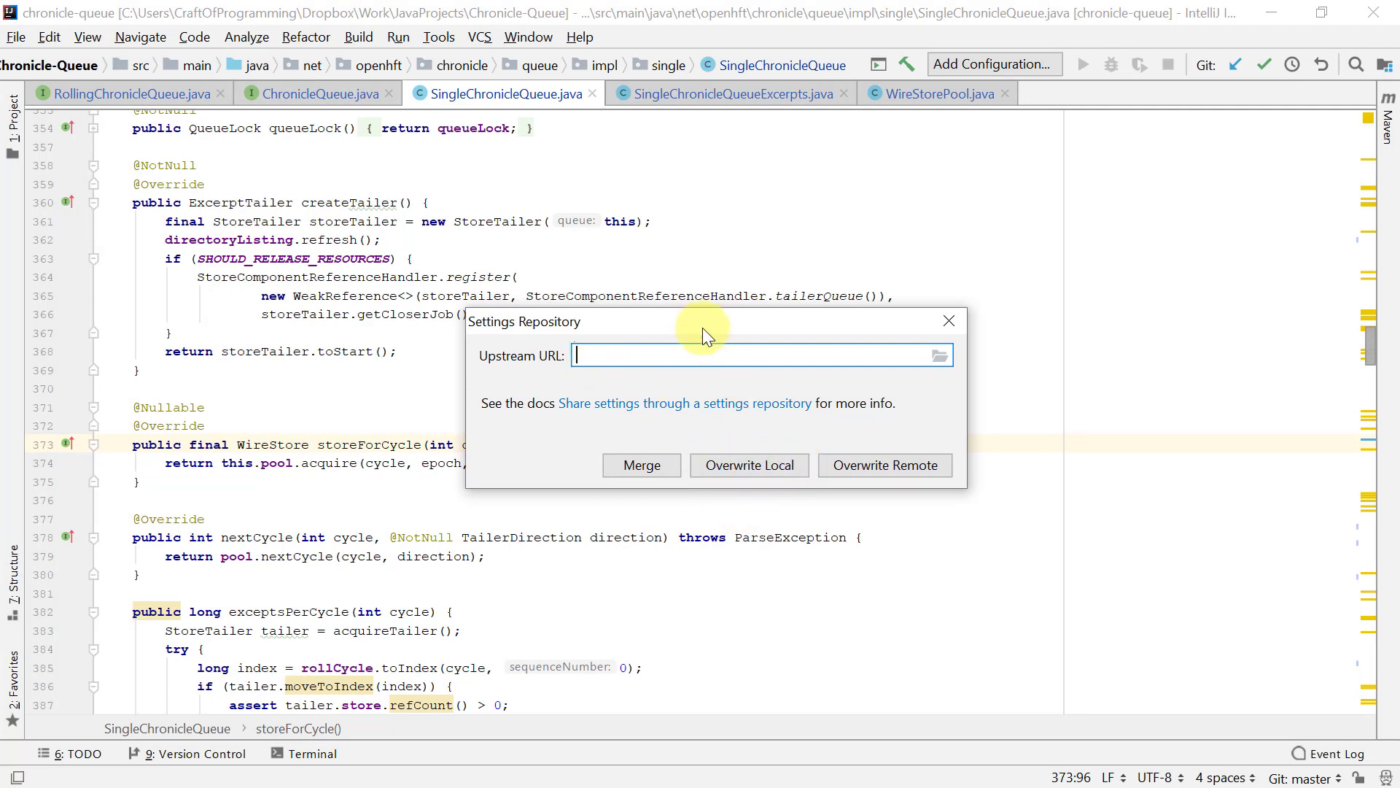
pyautogui.moveTo(697, 318); pyautogui.dragTo(720, 321)
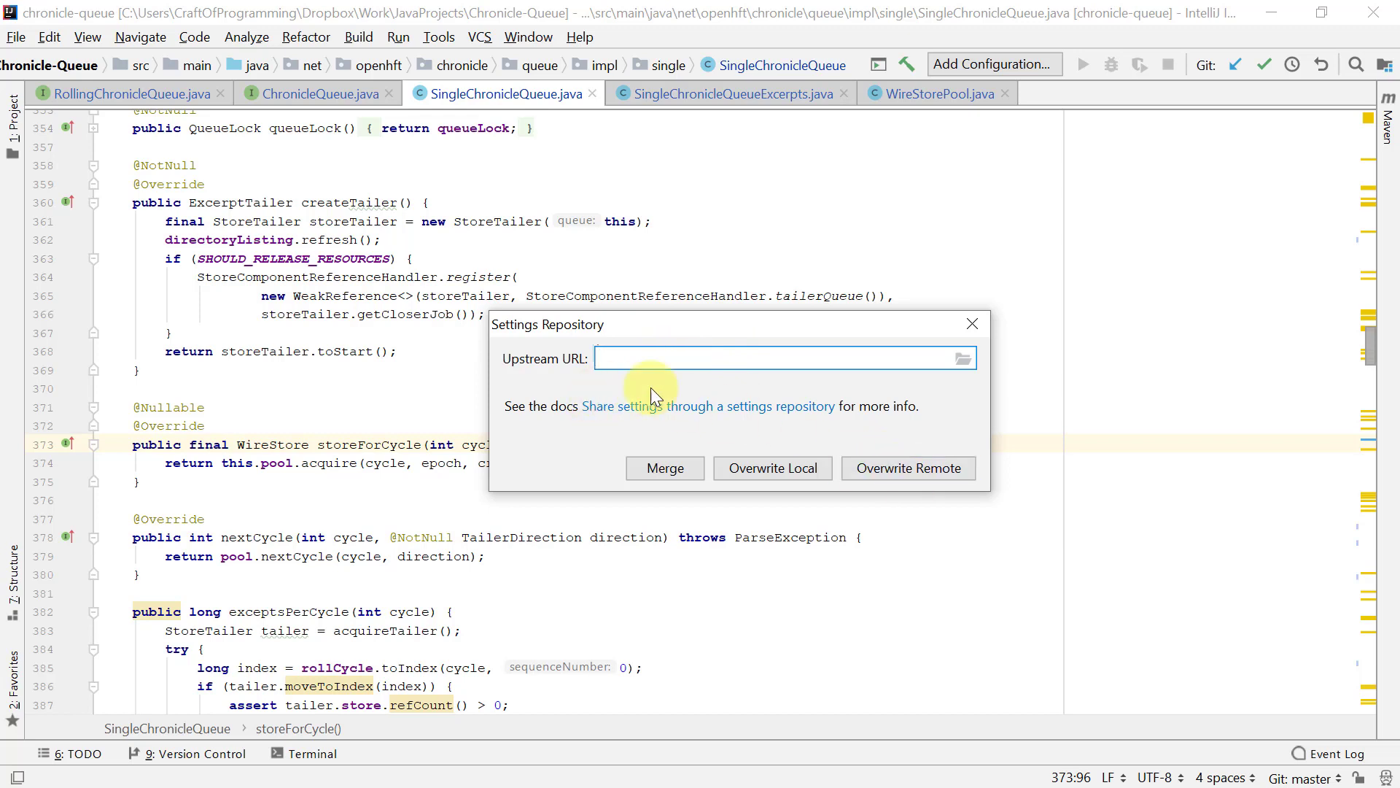
pyautogui.press('Escape')
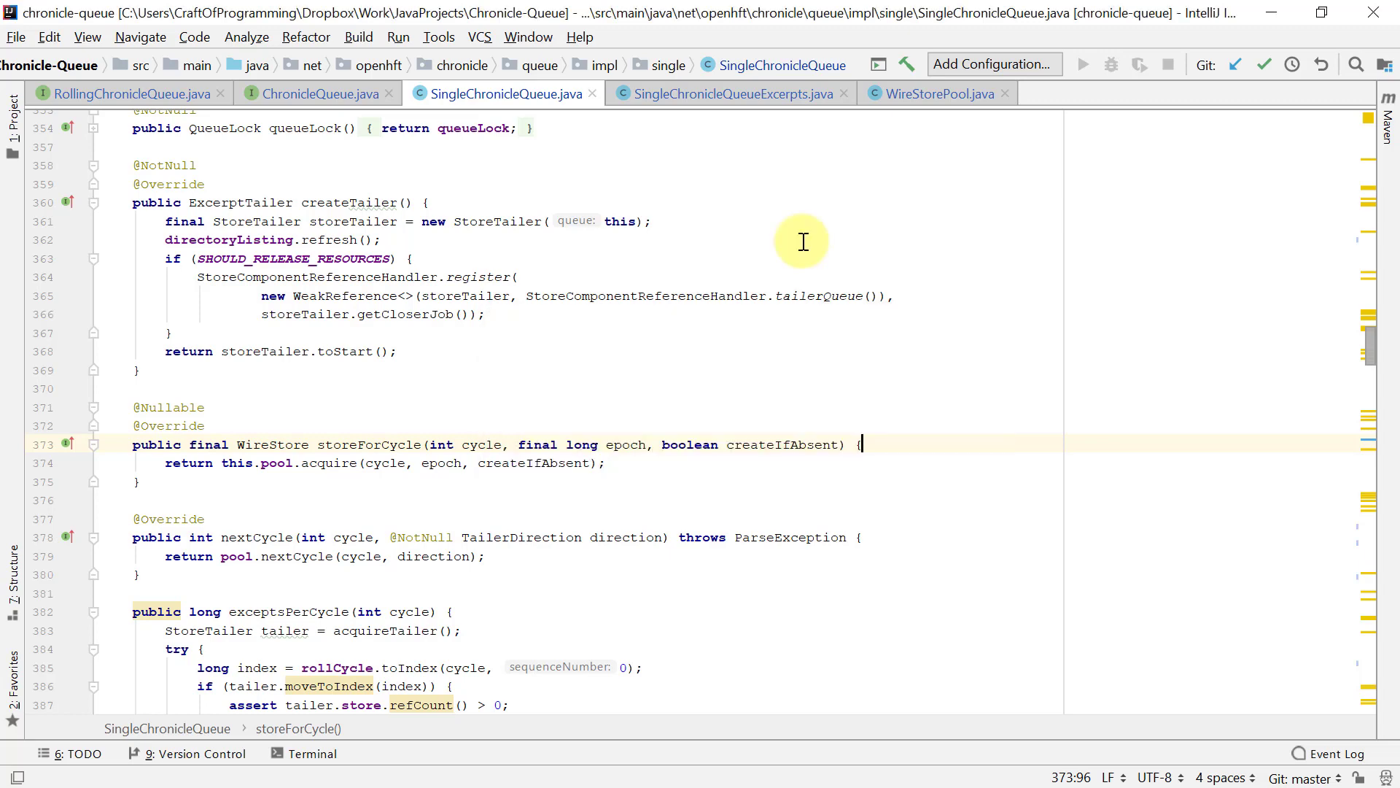
# Copy the intellij-idea-settings repository's HTTPS clone URL from GitHub and add it as a read-only source in IntelliJ IDEA's Settings Repository settings.
pyautogui.hotkey('ctrl', 'alt', 's')
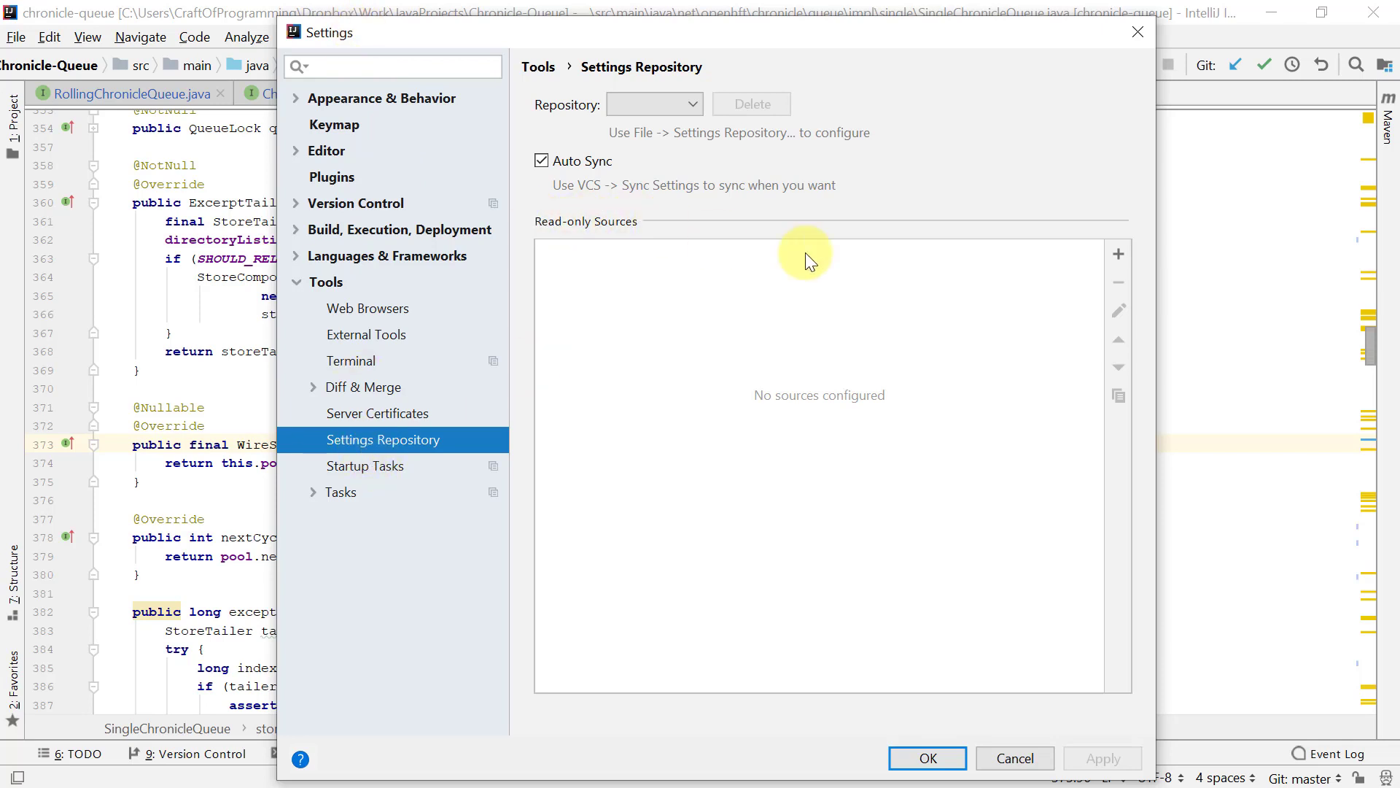
pyautogui.click(1117, 254)
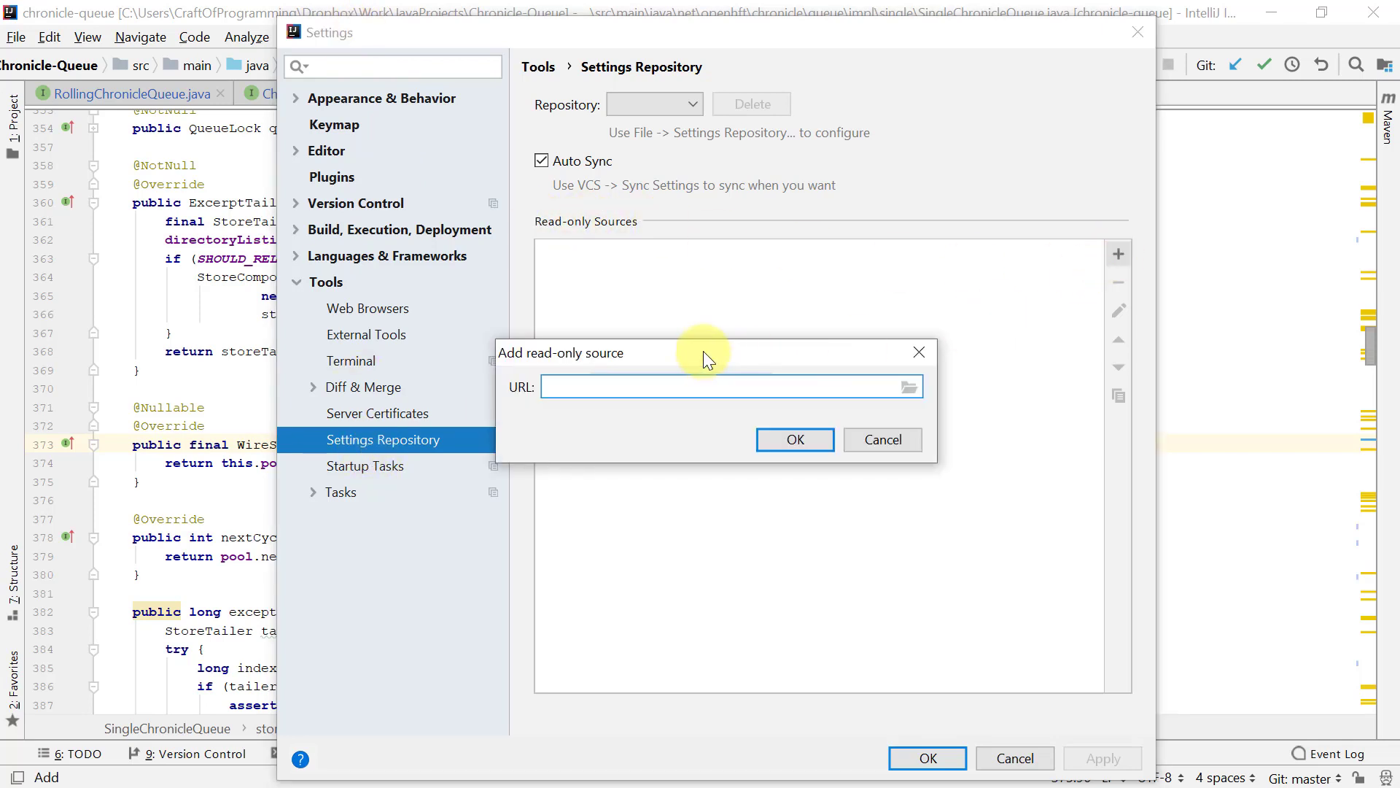
pyautogui.click(913, 434)
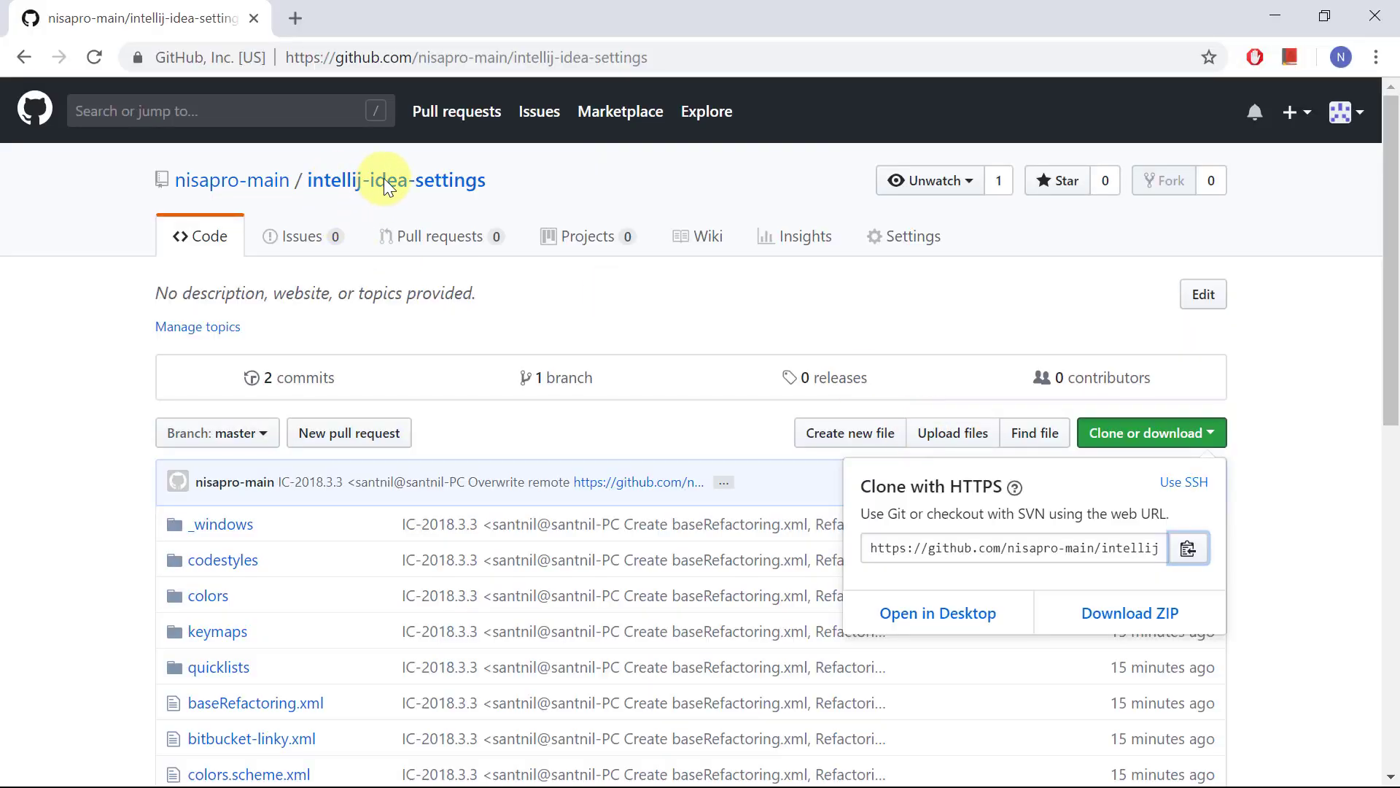
pyautogui.click(1187, 551)
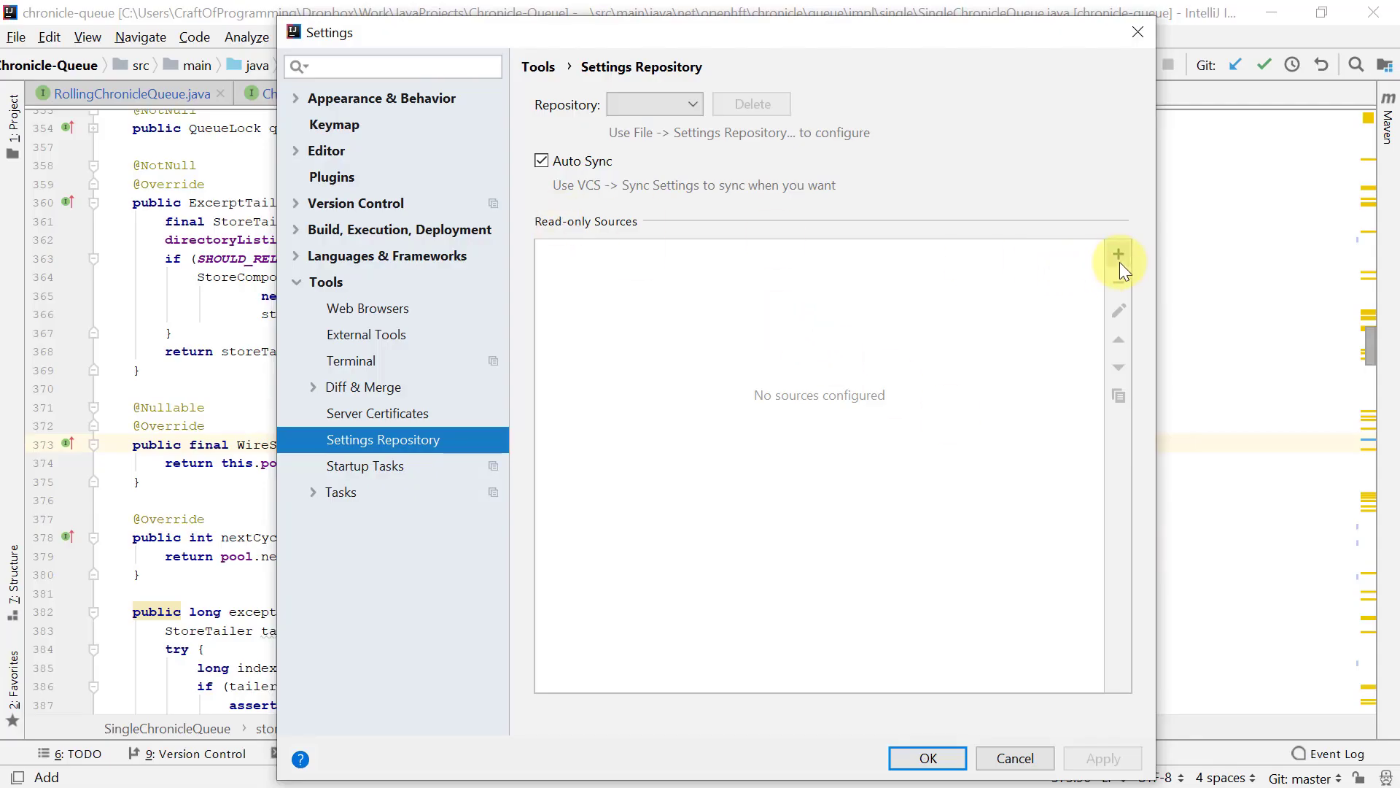
pyautogui.click(1119, 255)
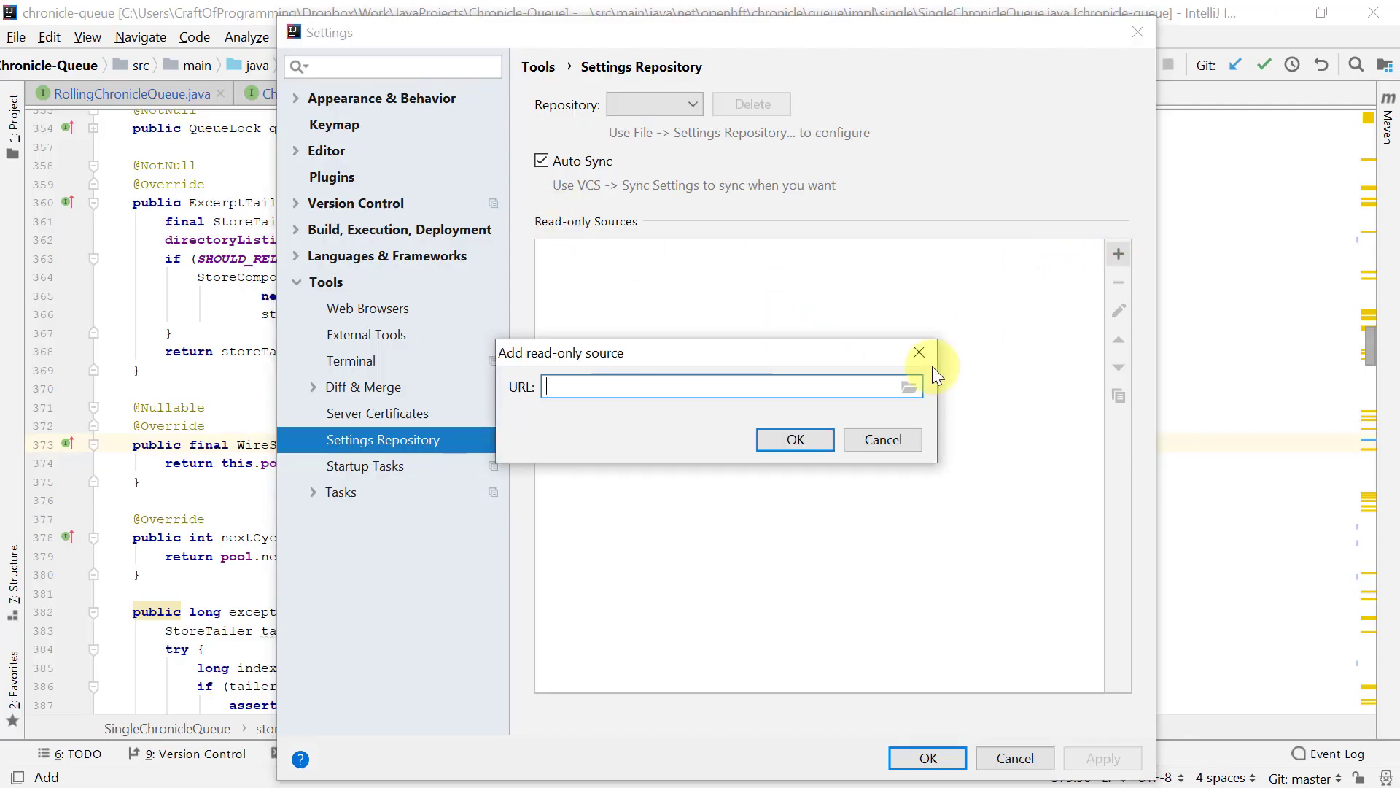
pyautogui.hotkey('ctrl', 'v')
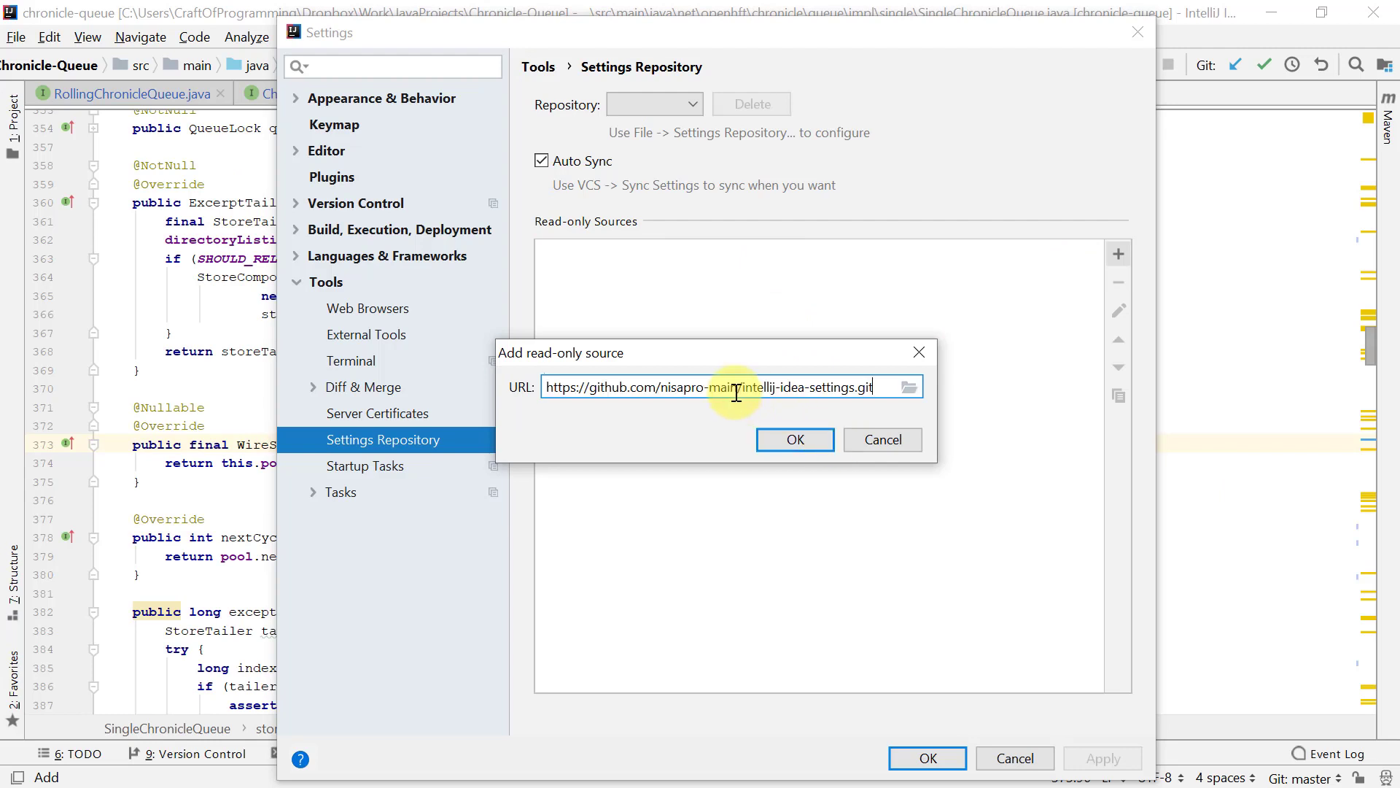
pyautogui.click(811, 440)
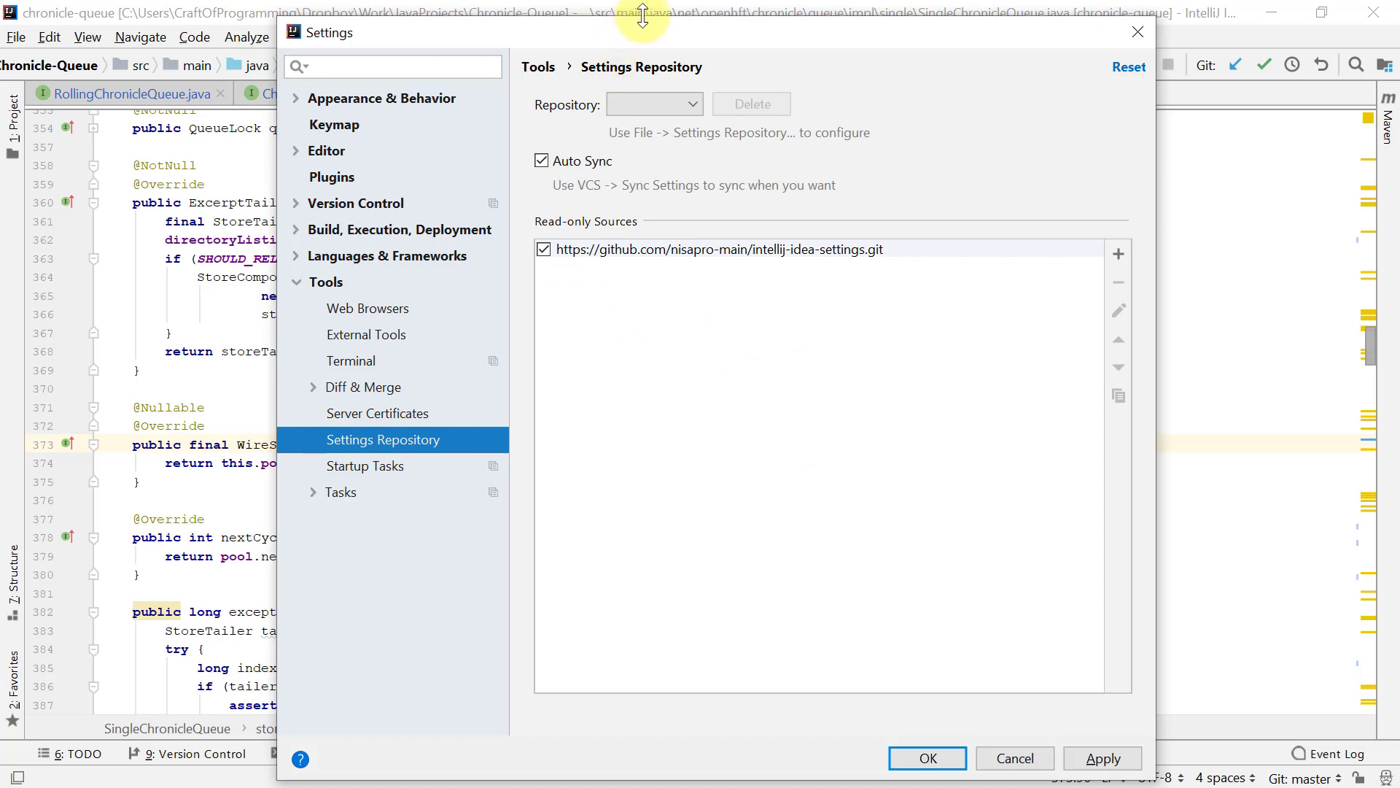
pyautogui.moveTo(657, 24); pyautogui.dragTo(653, 15)
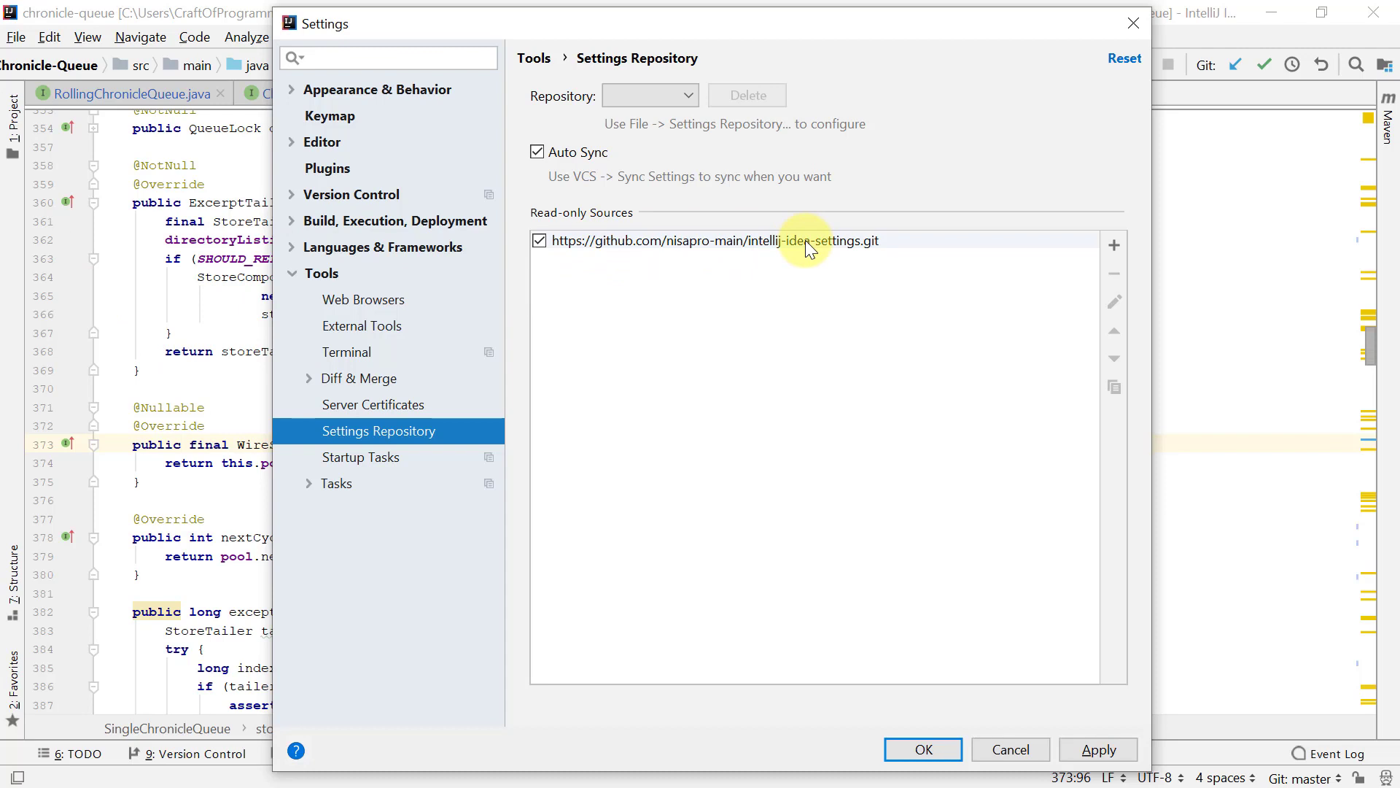
pyautogui.click(926, 748)
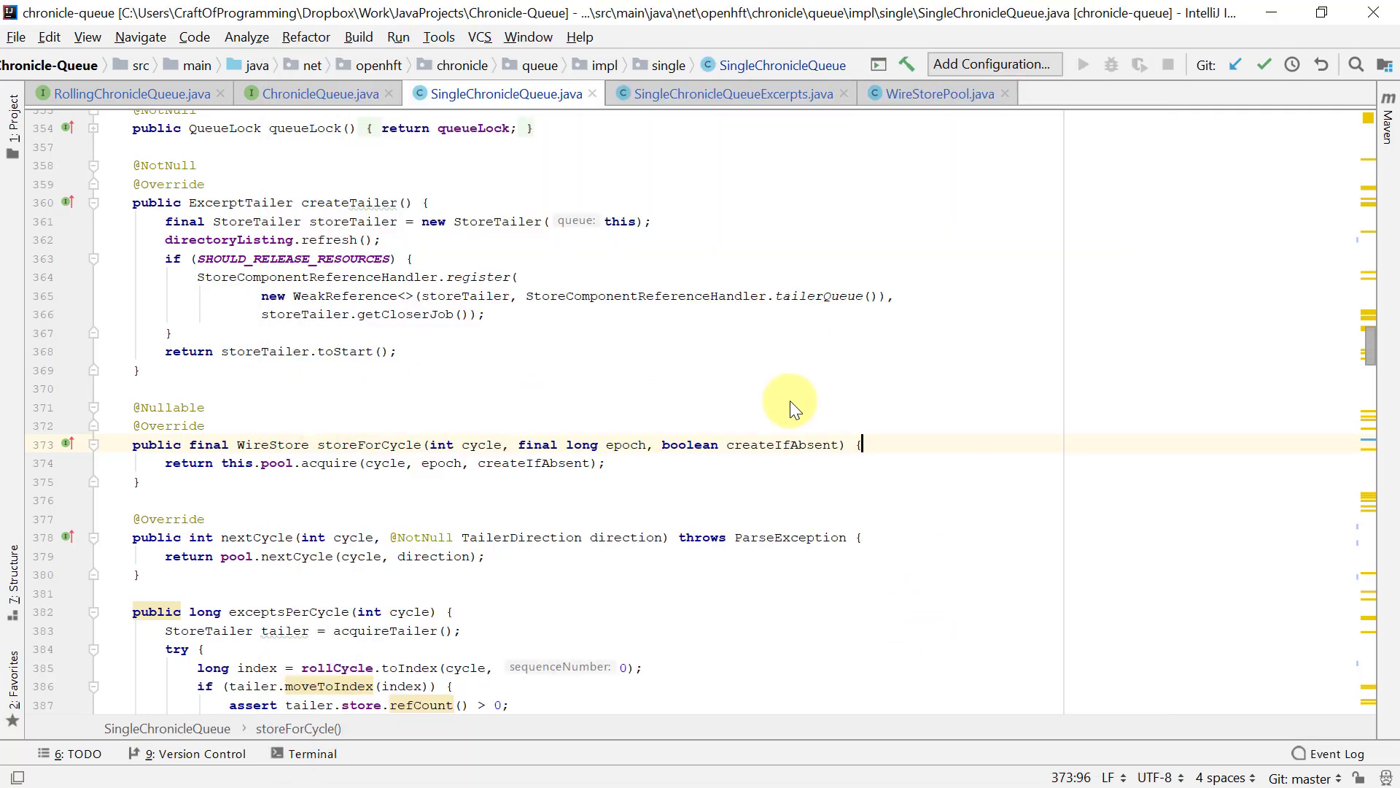
pyautogui.click(890, 279)
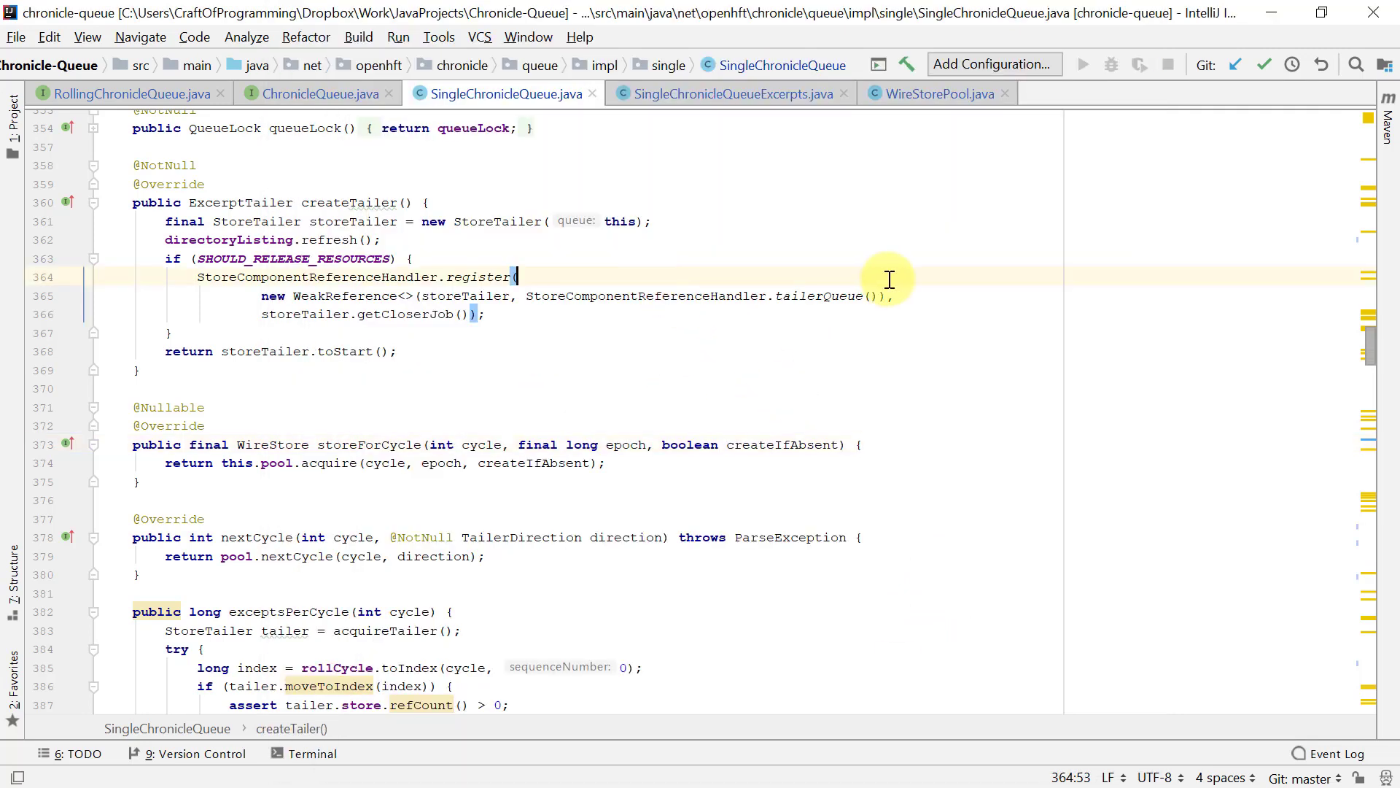
pyautogui.press('Up')
pyautogui.press('Up')
pyautogui.press('Up')
pyautogui.press('Up')
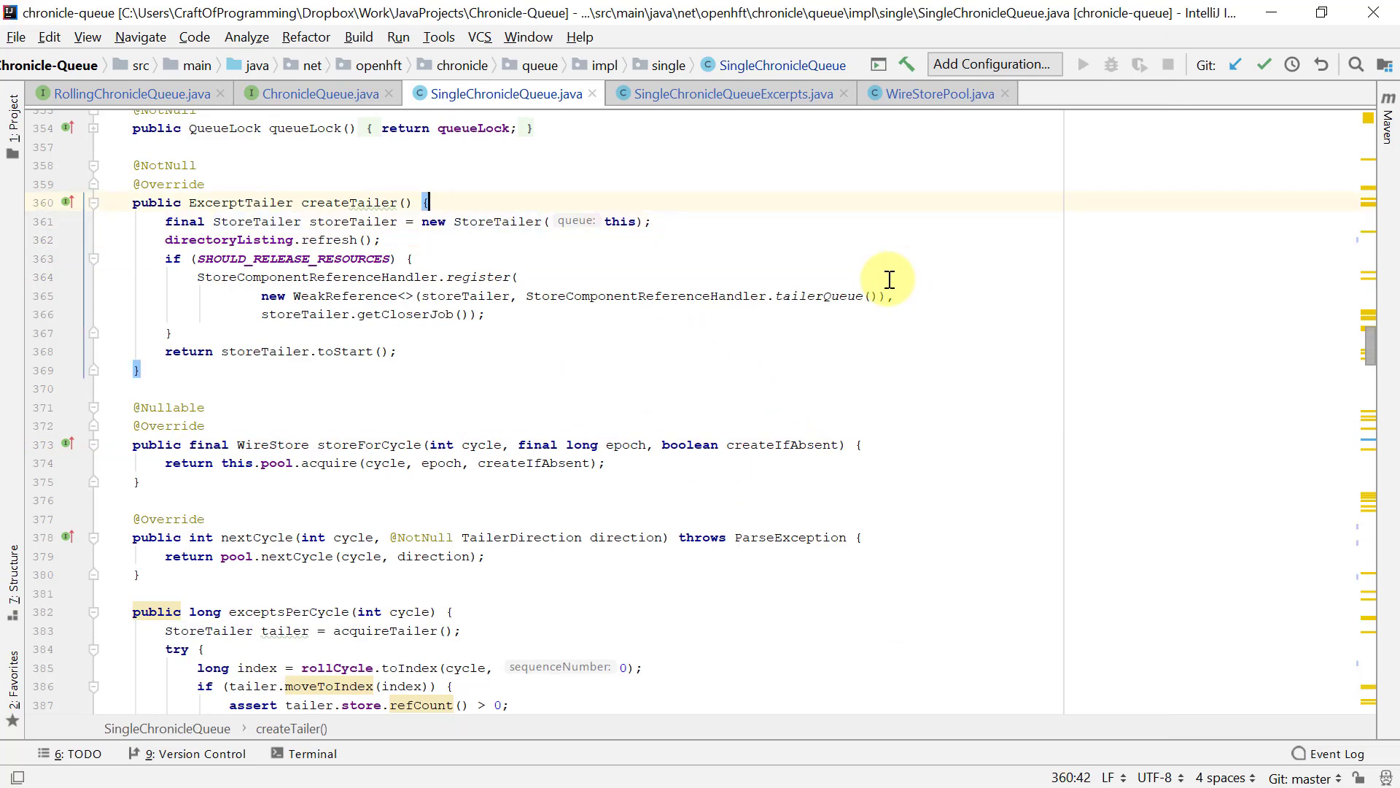
# Look through the color schemes in the quick scheme switcher, including the shared custom ones, closing it without choosing one.
pyautogui.hotkey('ctrl', '`')
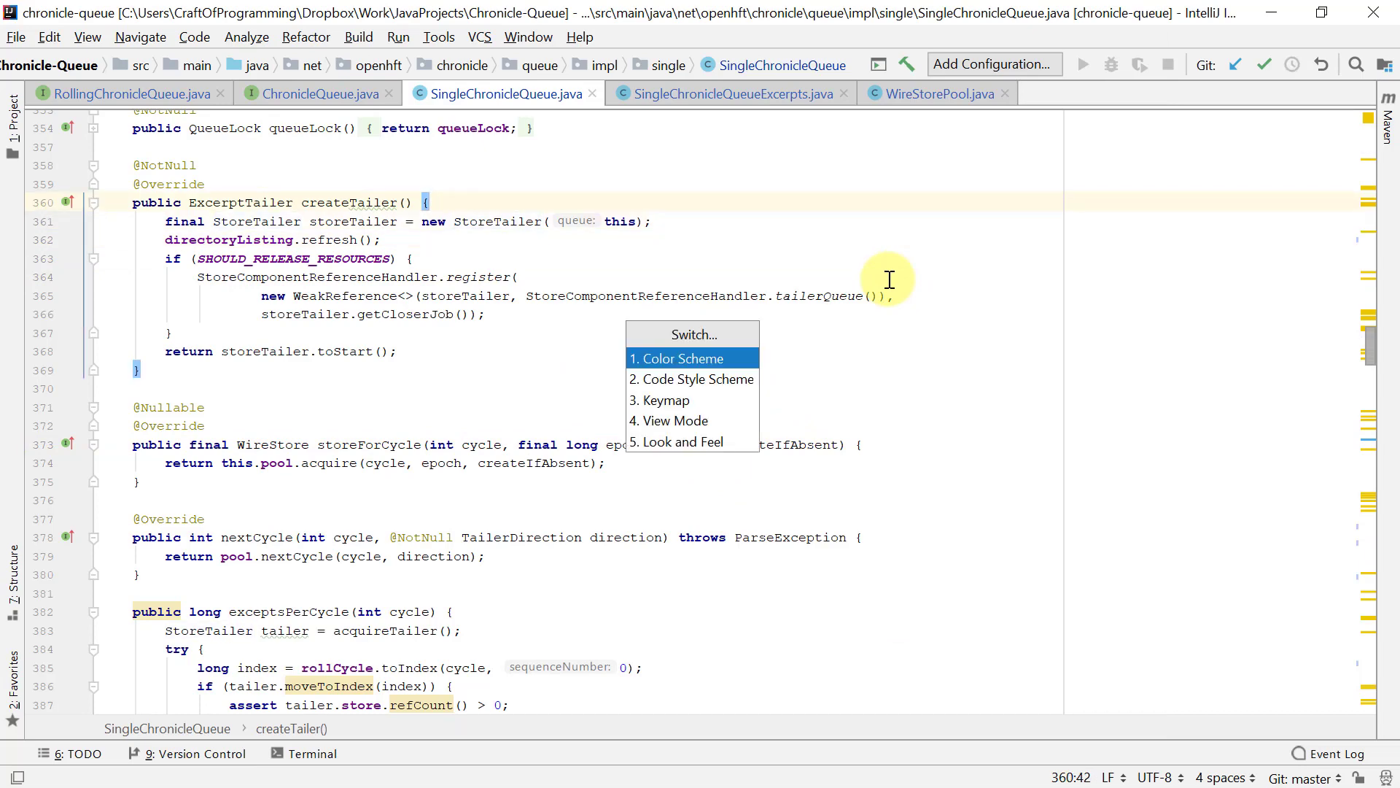
pyautogui.press('Return')
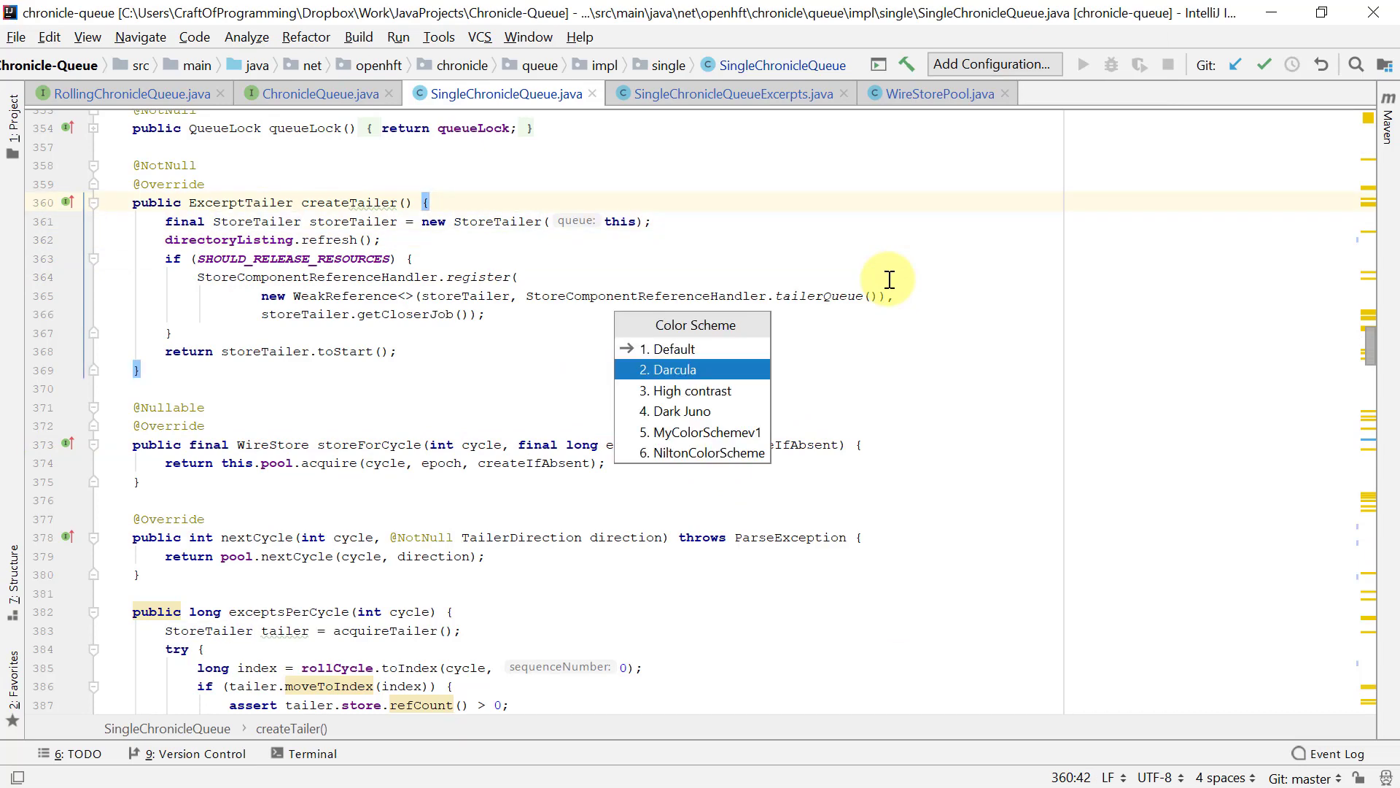
pyautogui.press('Down')
pyautogui.press('Down')
pyautogui.press('Down')
pyautogui.press('Down')
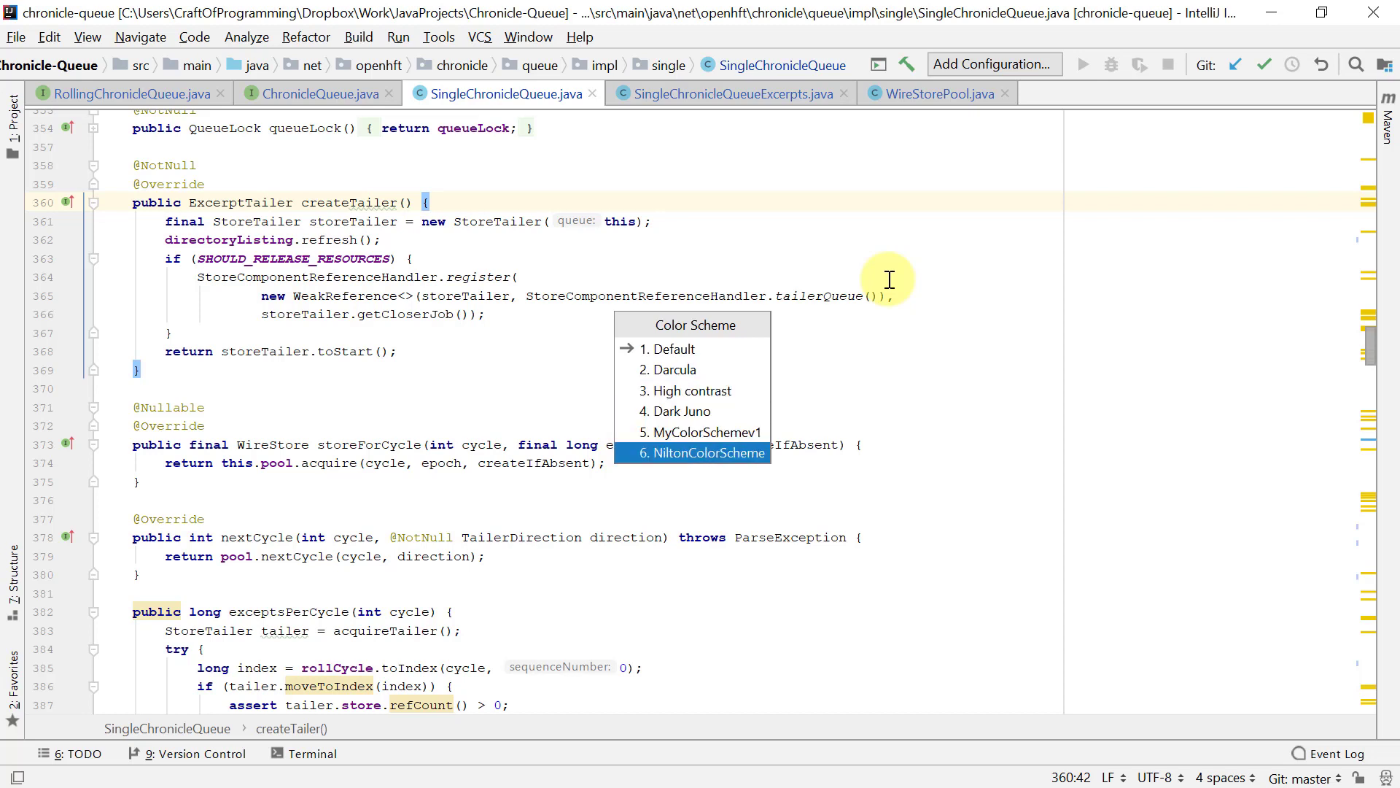
pyautogui.press('Up')
pyautogui.press('Escape')
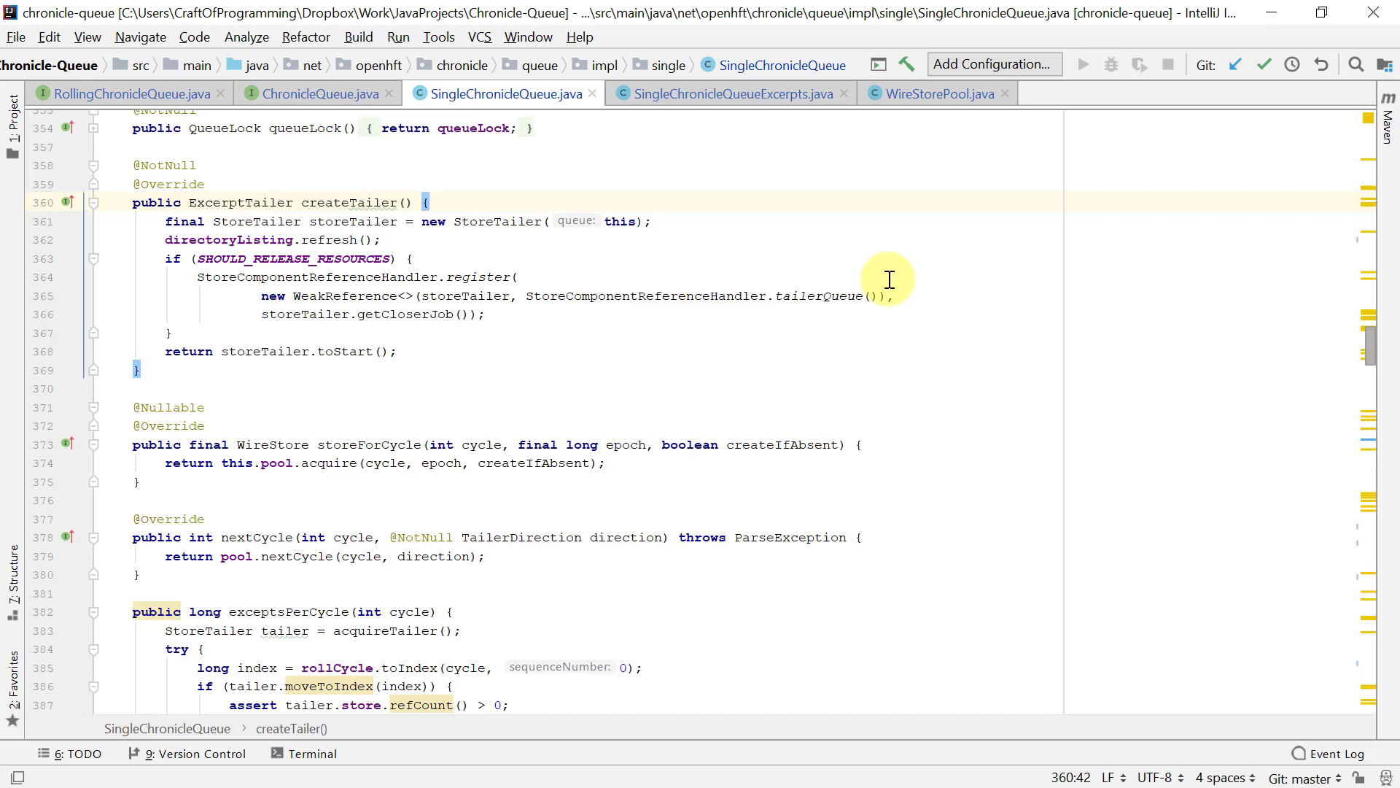
# Switch the code style scheme to the custom one listed between the project and Default schemes.
pyautogui.hotkey('ctrl', '`')
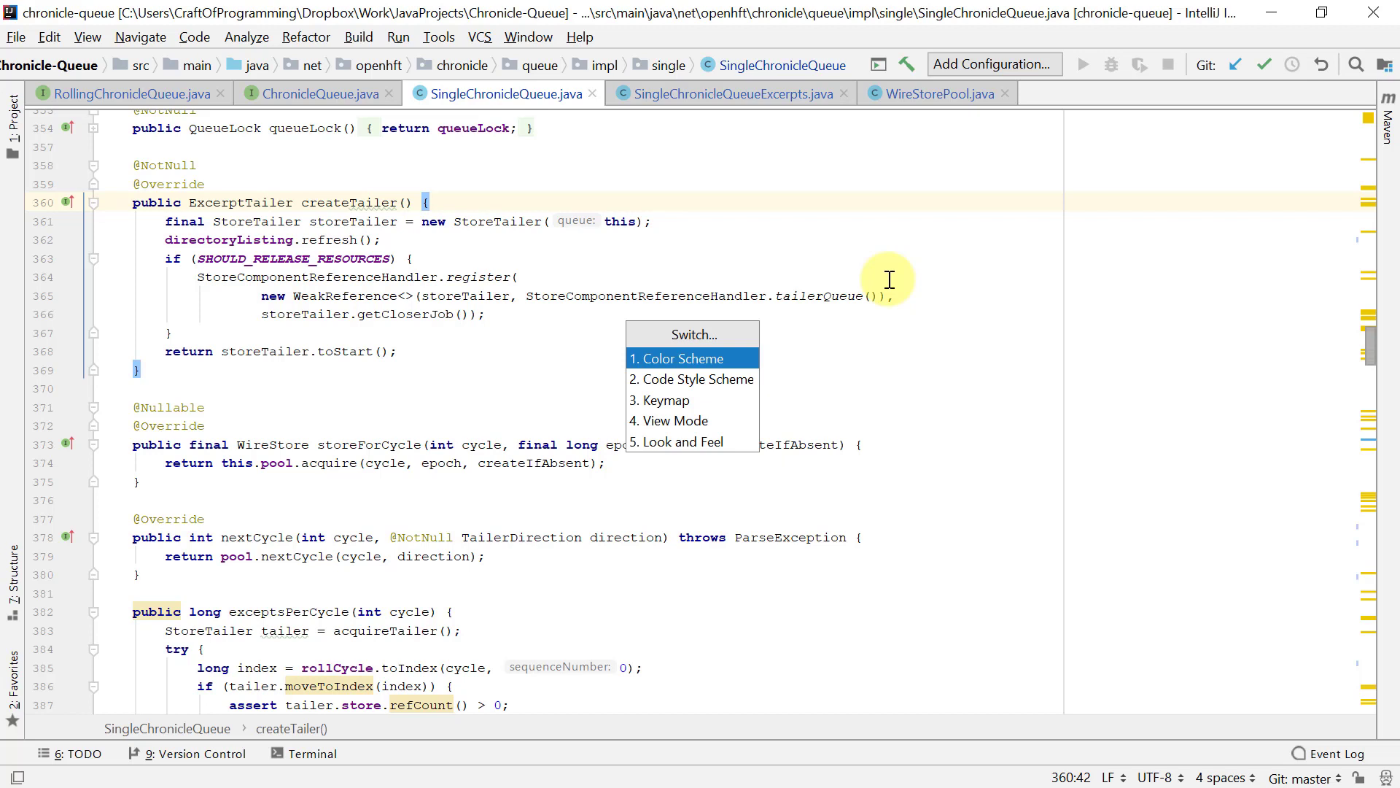
pyautogui.press('2')
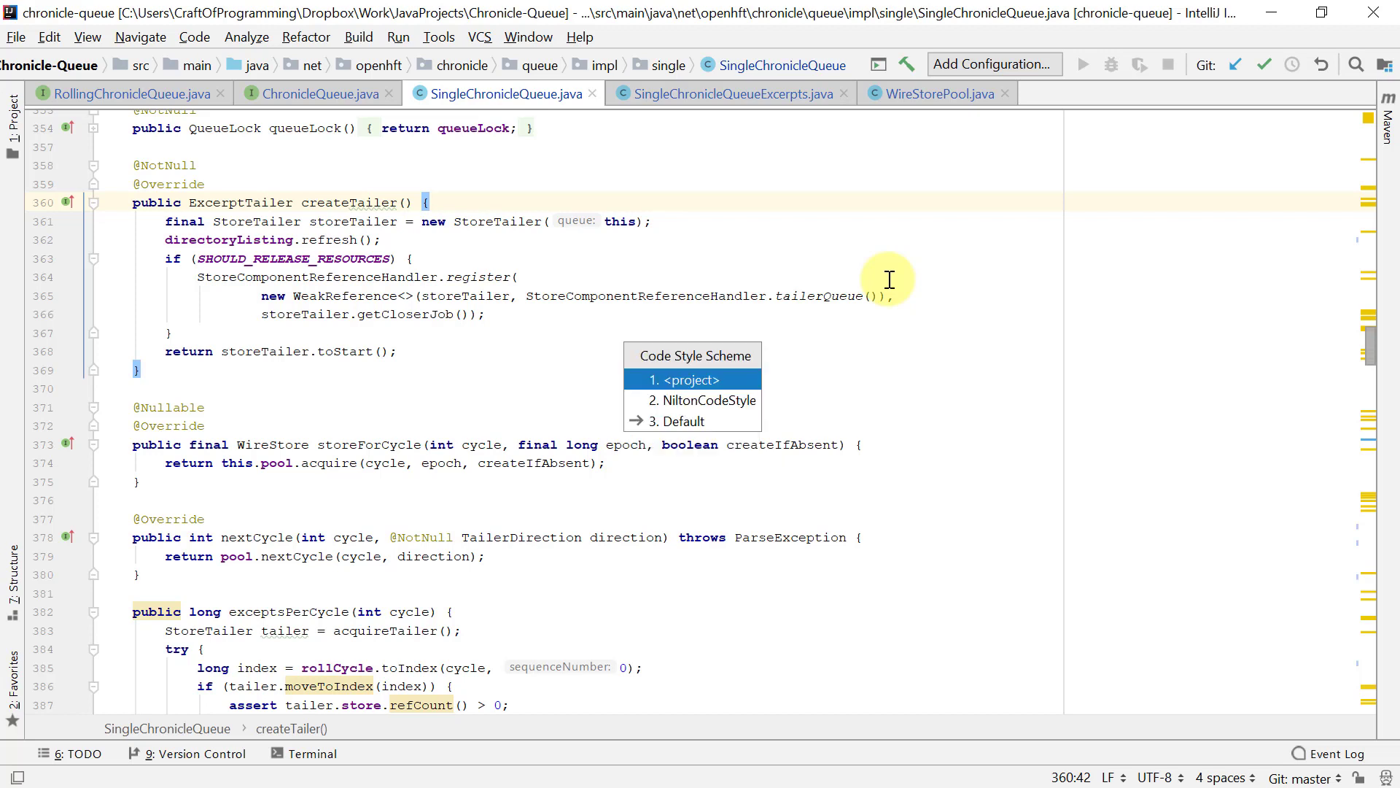
pyautogui.press('Down')
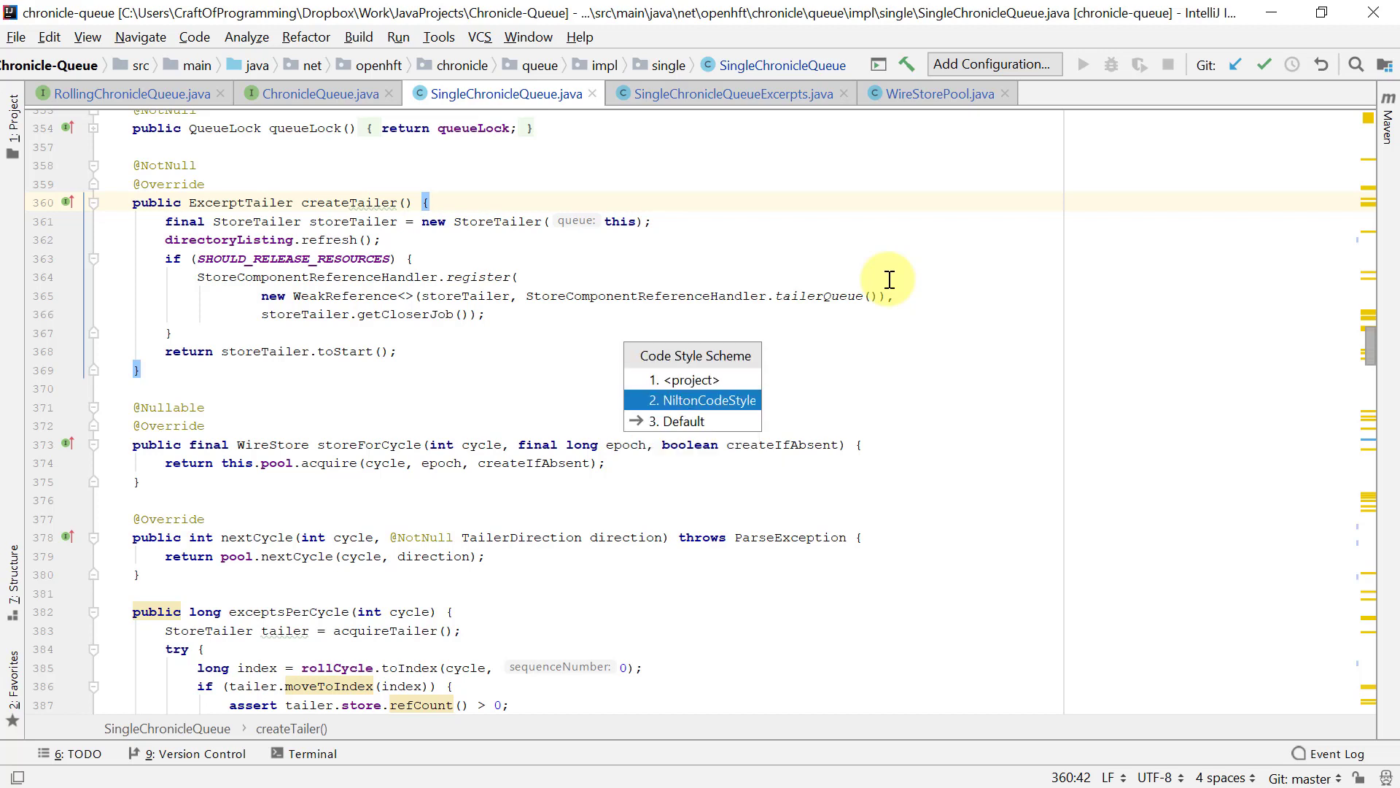
pyautogui.press('Return')
# Find the custom quick list among the IDE actions and run Pull Members Up on createTailer() from its RefactoringCmds group.
pyautogui.hotkey('ctrl', 'shift', 'a')
pyautogui.write('nilton')
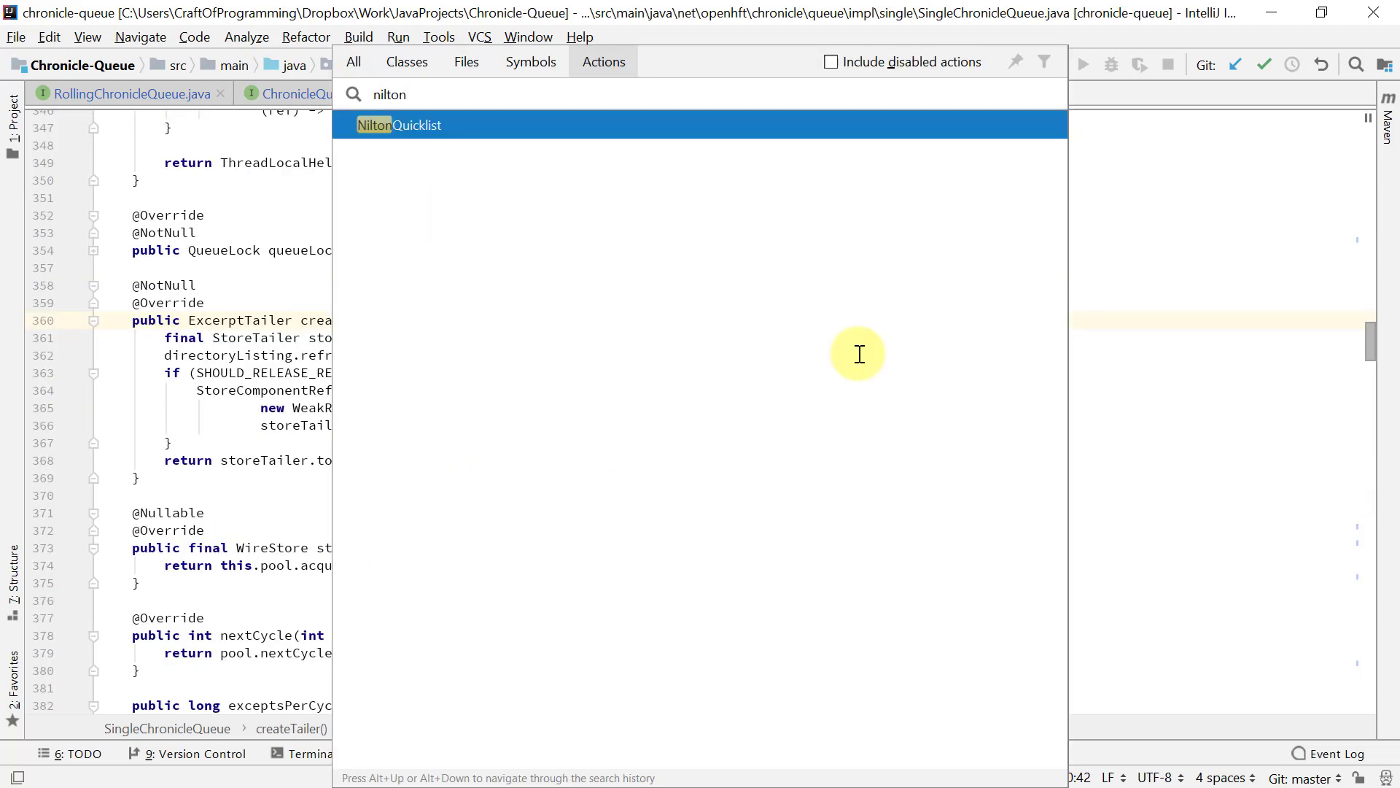
pyautogui.press('Return')
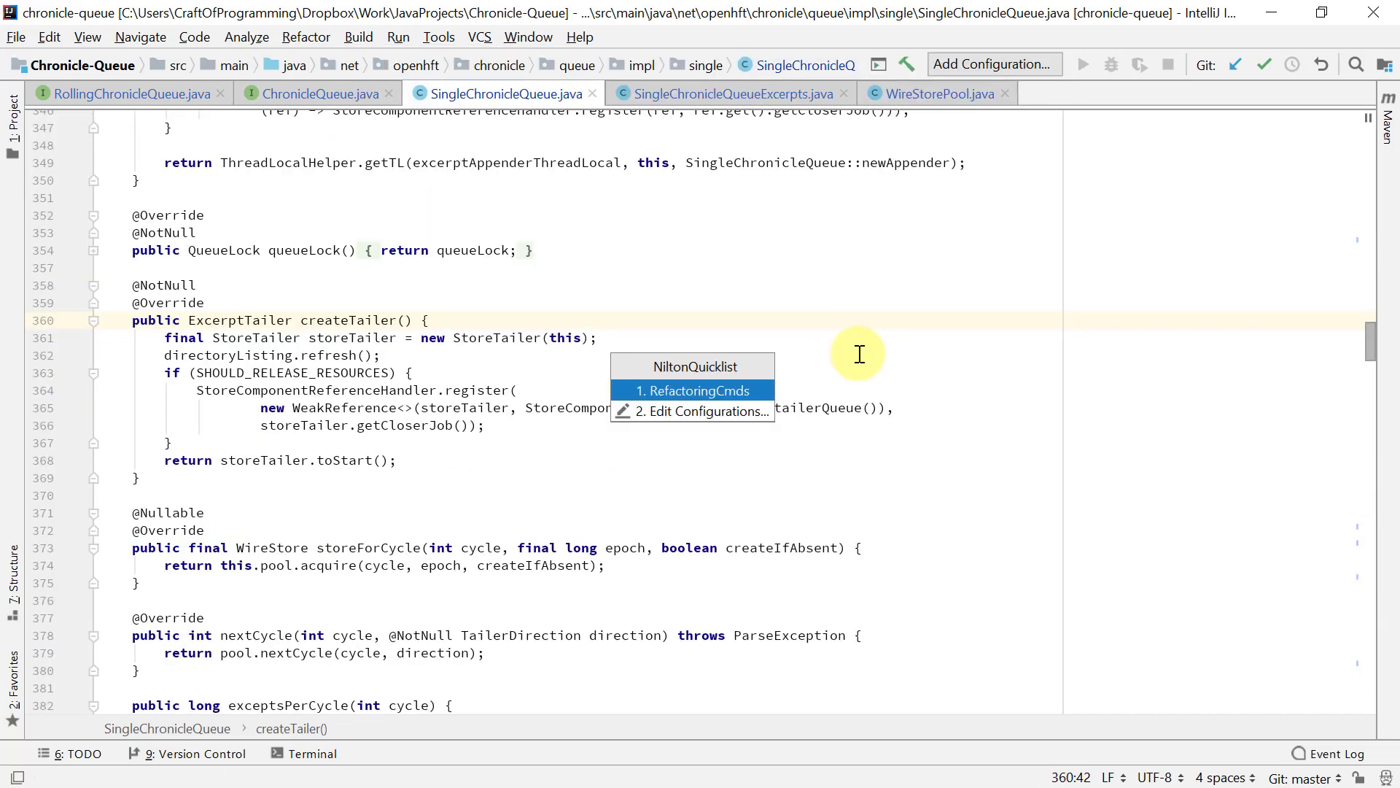
pyautogui.press('Return')
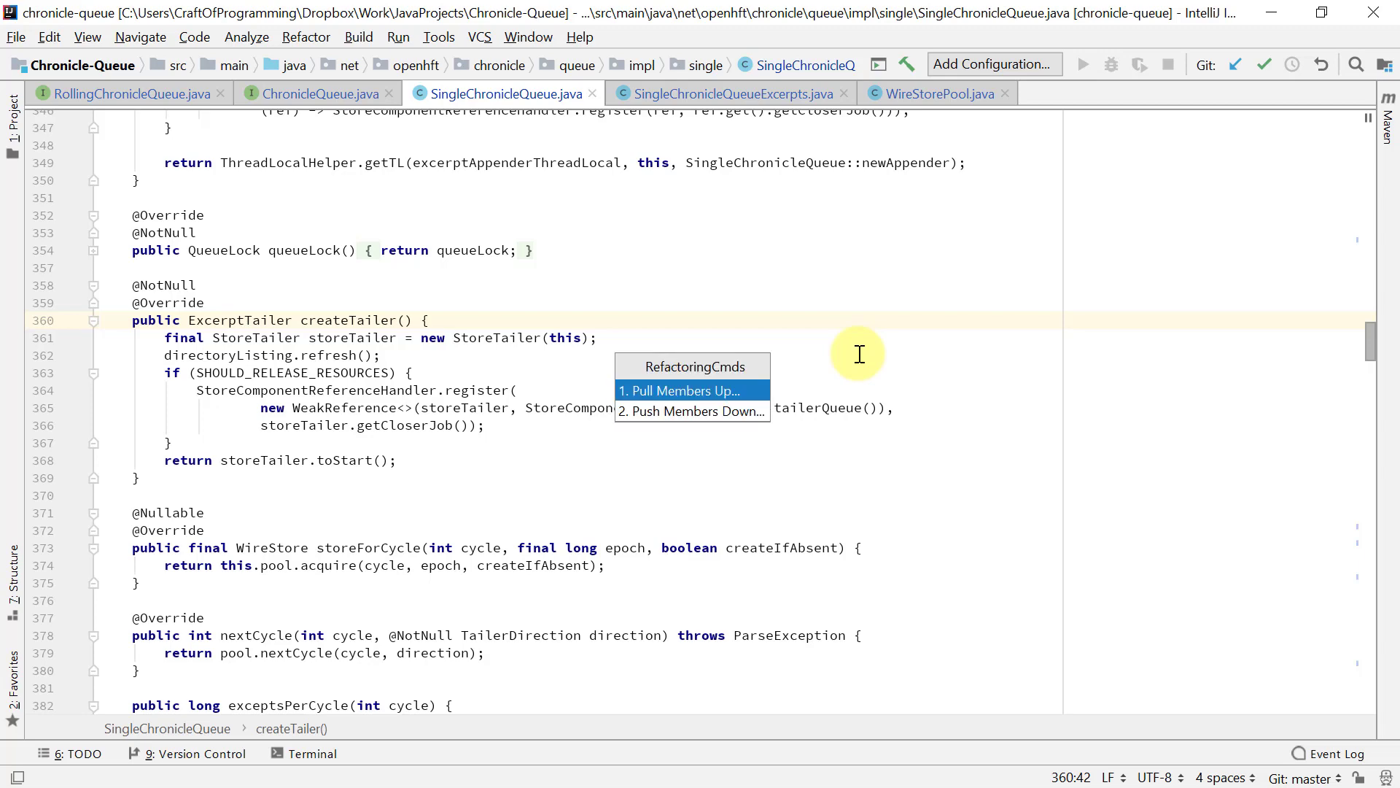
pyautogui.press('Return')
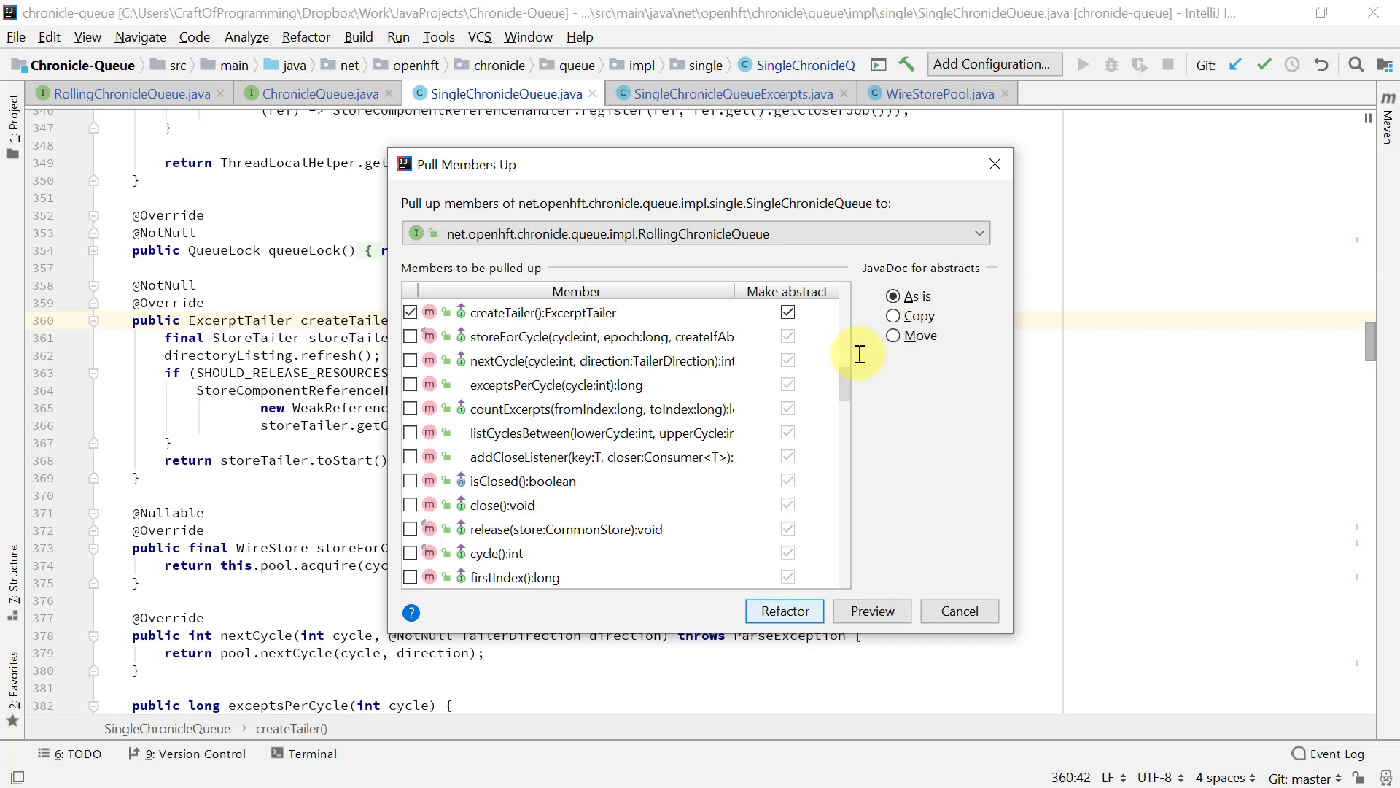
pyautogui.press('Return')
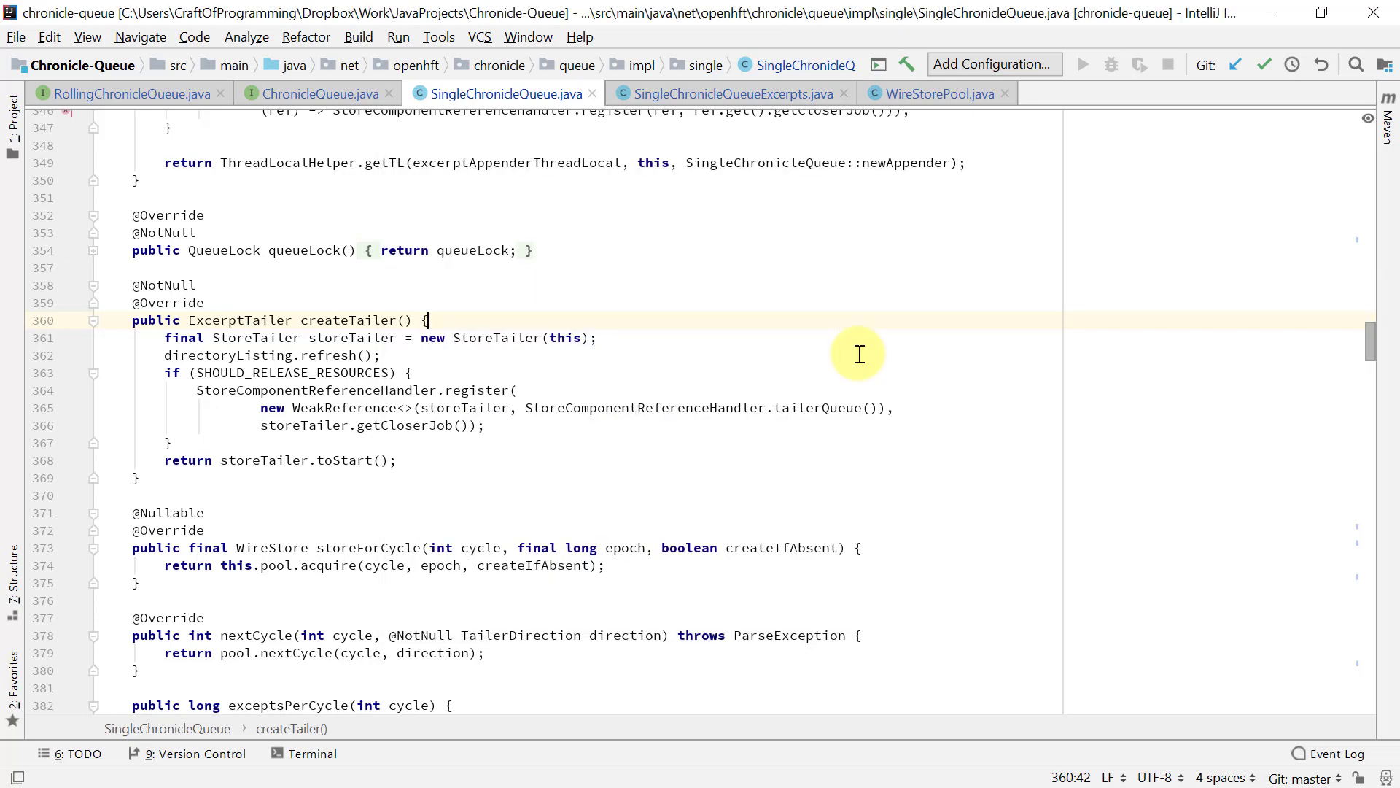